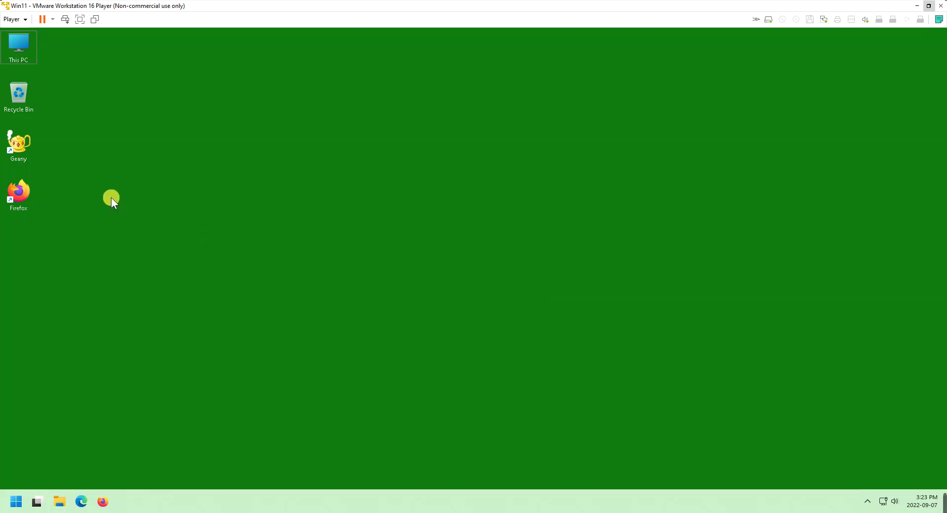
Launch Geany and reopen HelloWorld.java from the javaprogramming folder via Recent Files
click(25, 146)
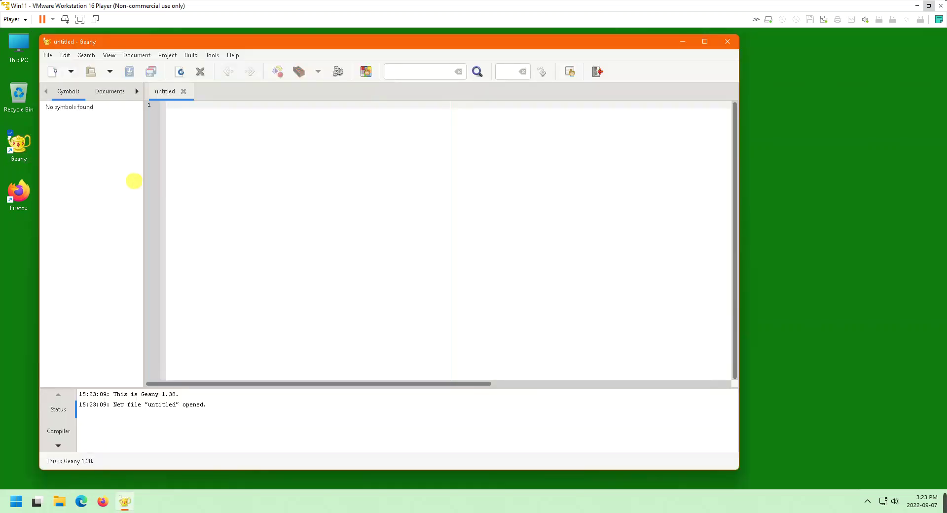
click(48, 55)
mouse_move(61, 115)
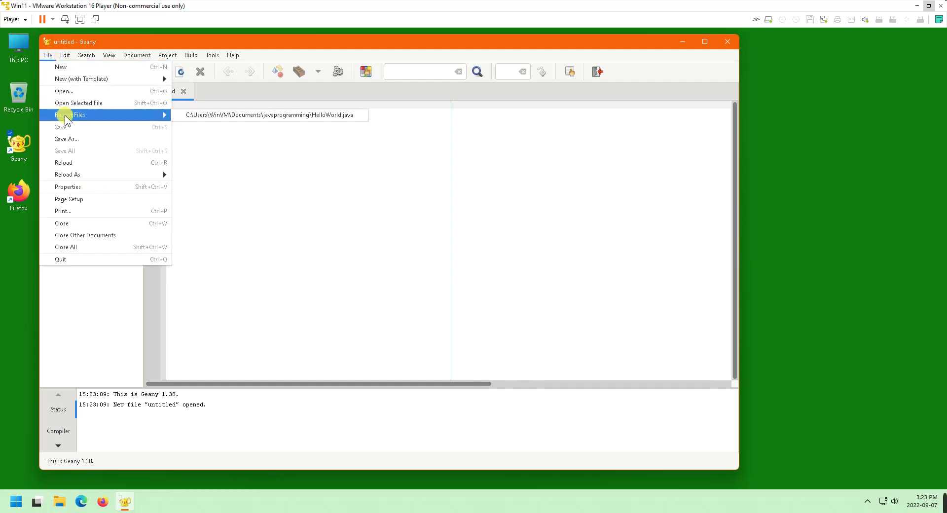
click(187, 117)
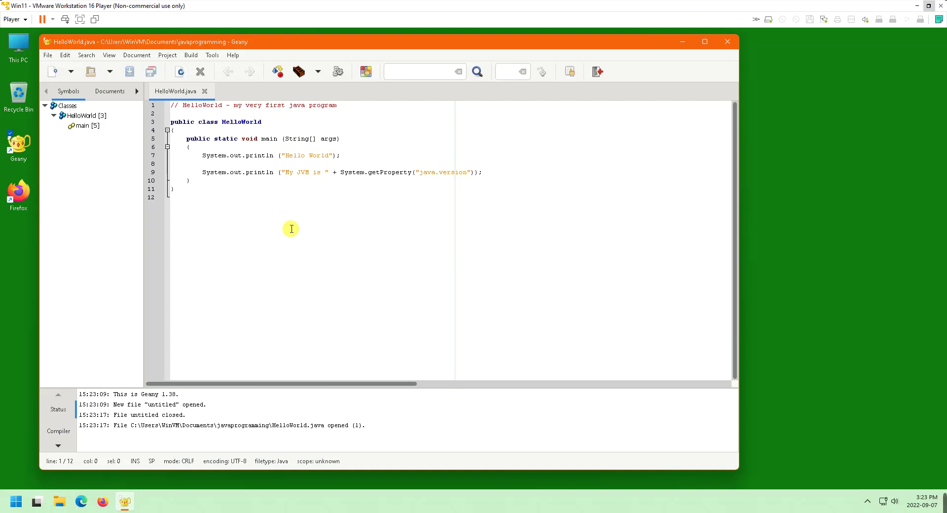
Compile and run HelloWorld.java, then close its Hello World / JVM version console
click(279, 71)
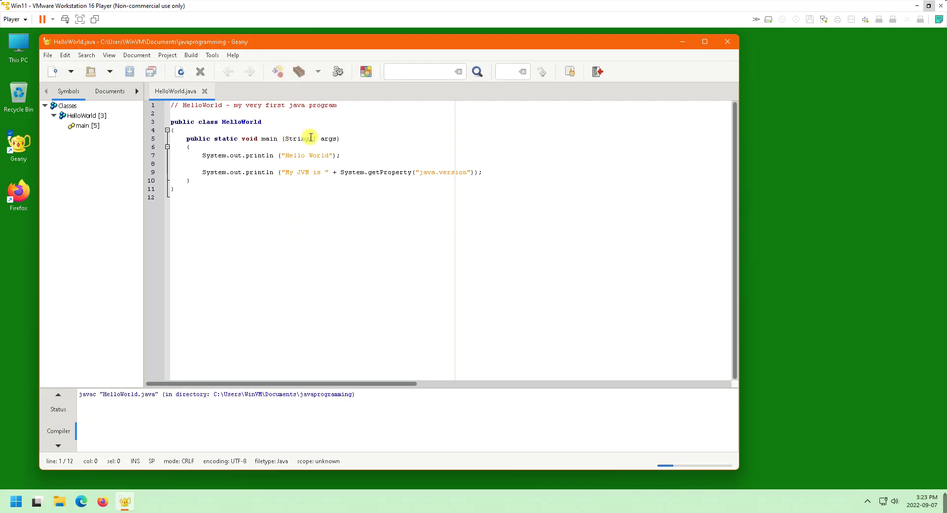
click(338, 73)
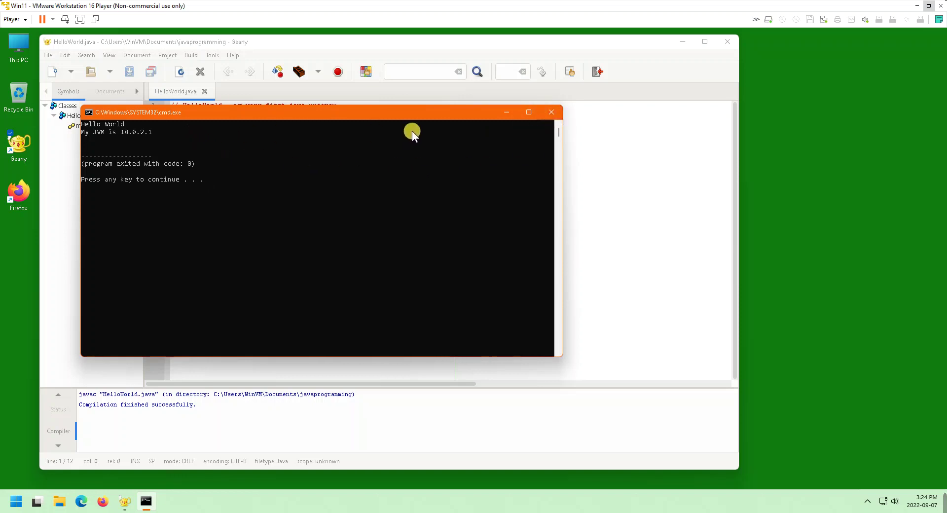
key(Return)
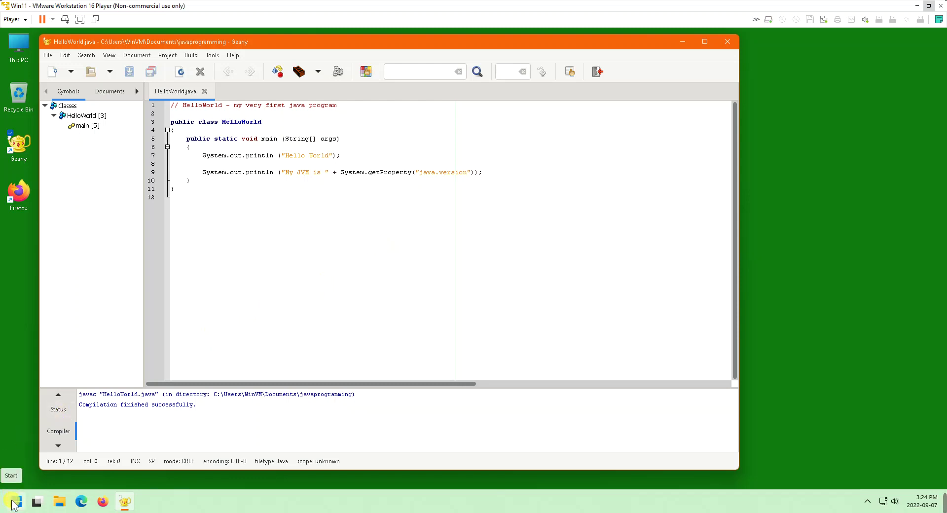
Start a blank WordPad document from the Start menu search, then return to Geany
click(13, 502)
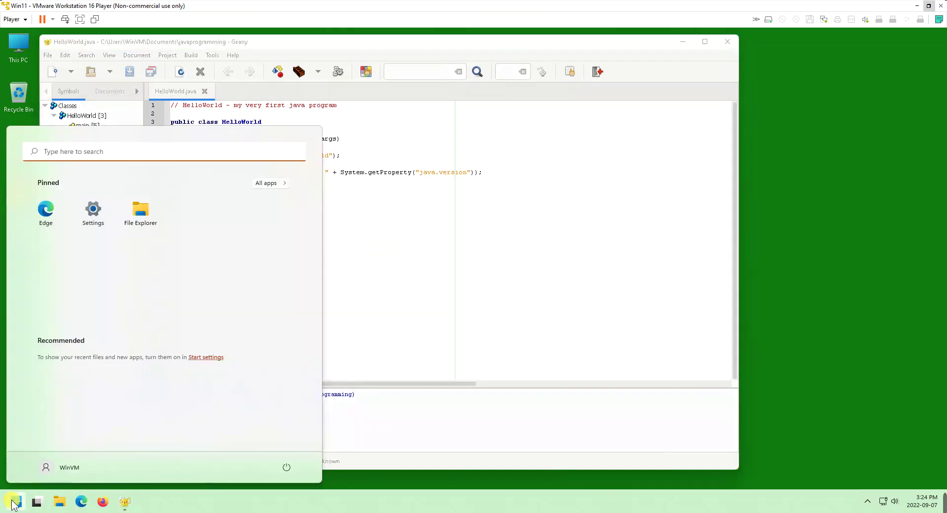
text(word)
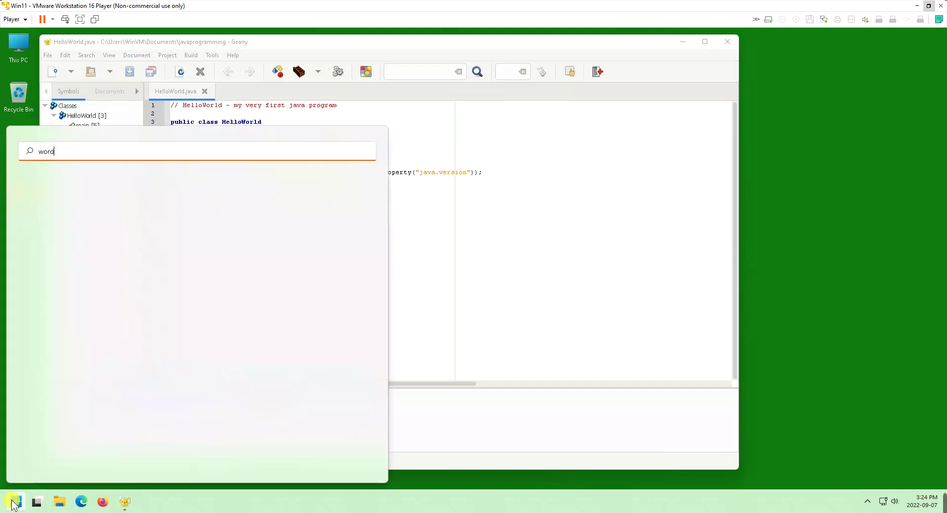
text(pad)
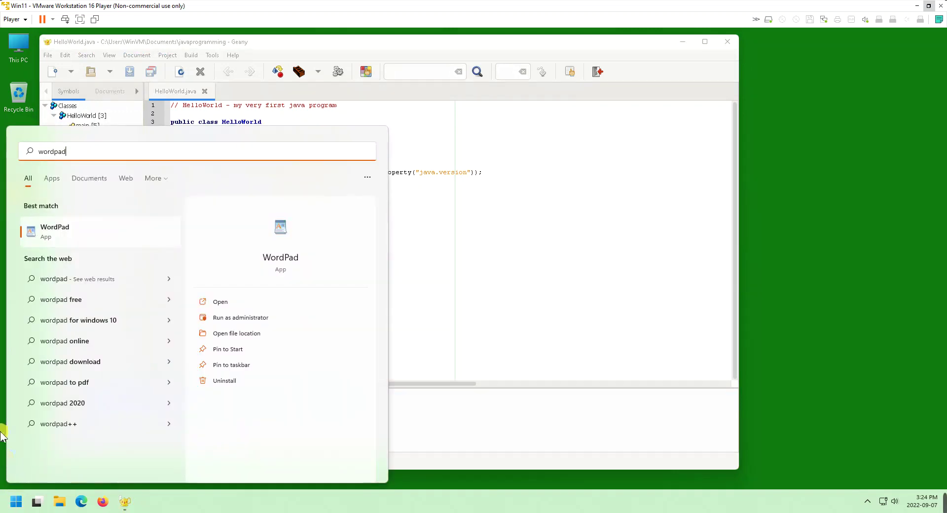
click(53, 231)
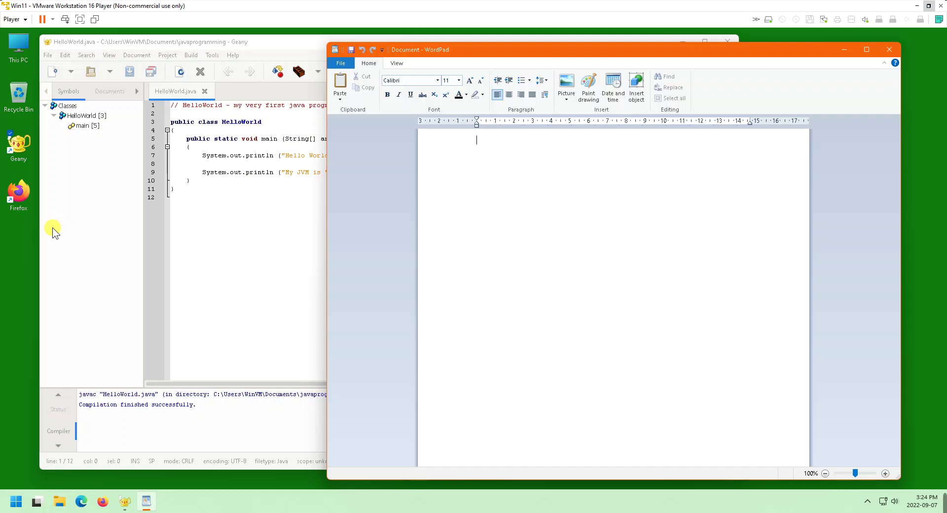
click(234, 47)
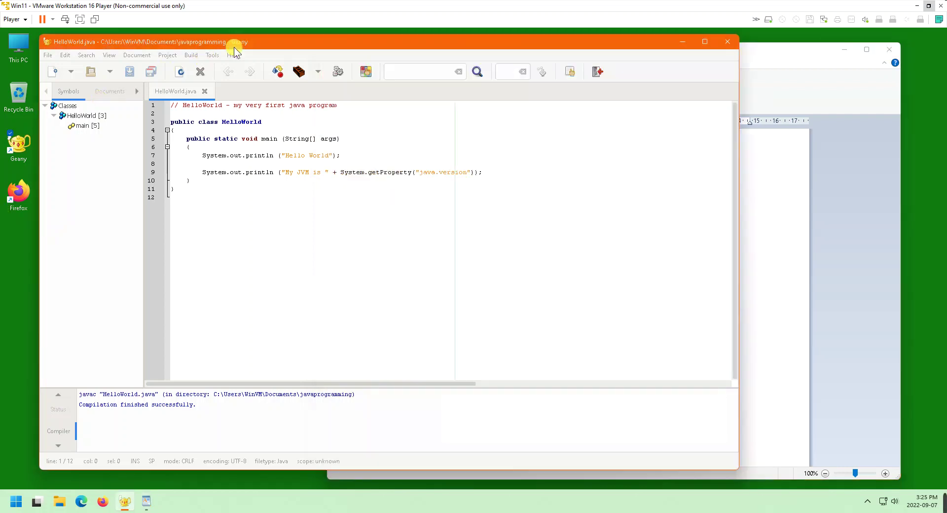
Execute HelloWorld, close its console, and execute it again to keep the output visible
click(346, 73)
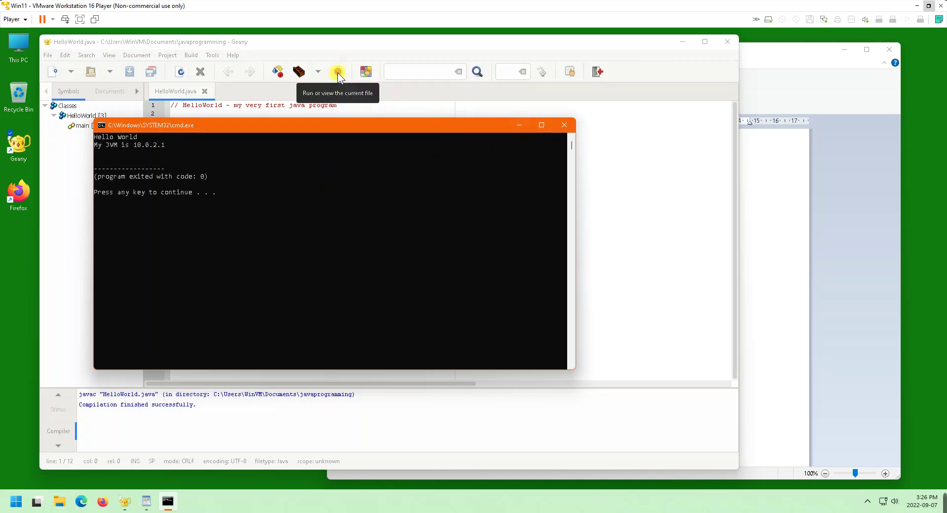
key(Return)
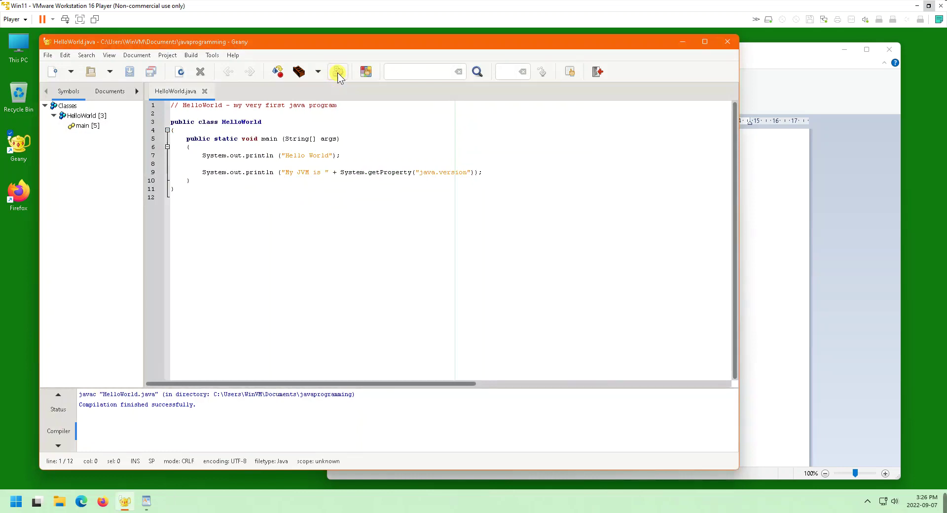
click(338, 72)
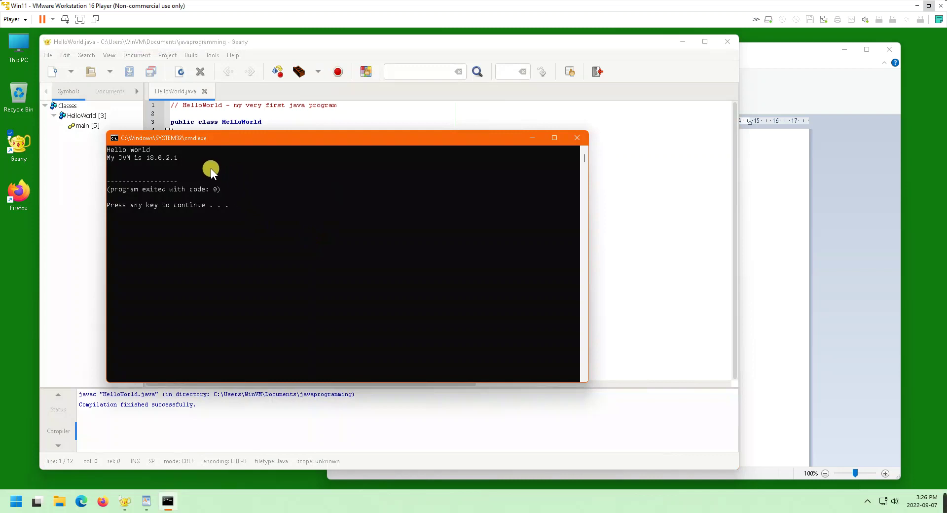
Copy the Hello World and JVM version lines from the console, then switch to WordPad
drag(202, 164, 154, 171)
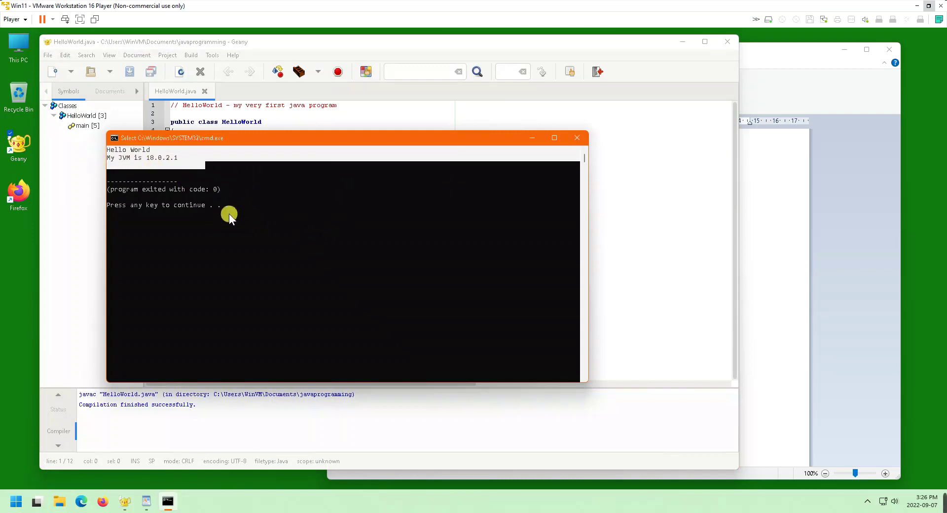
click(116, 138)
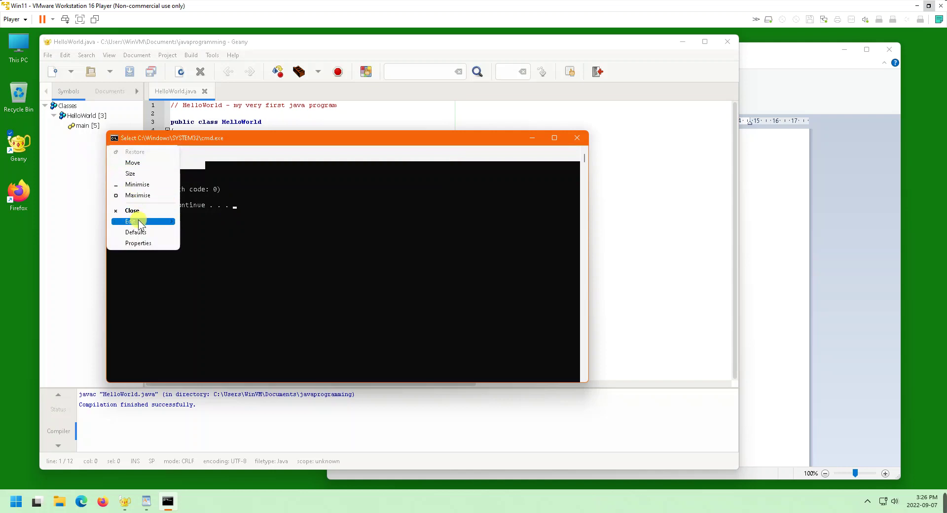
mouse_move(139, 221)
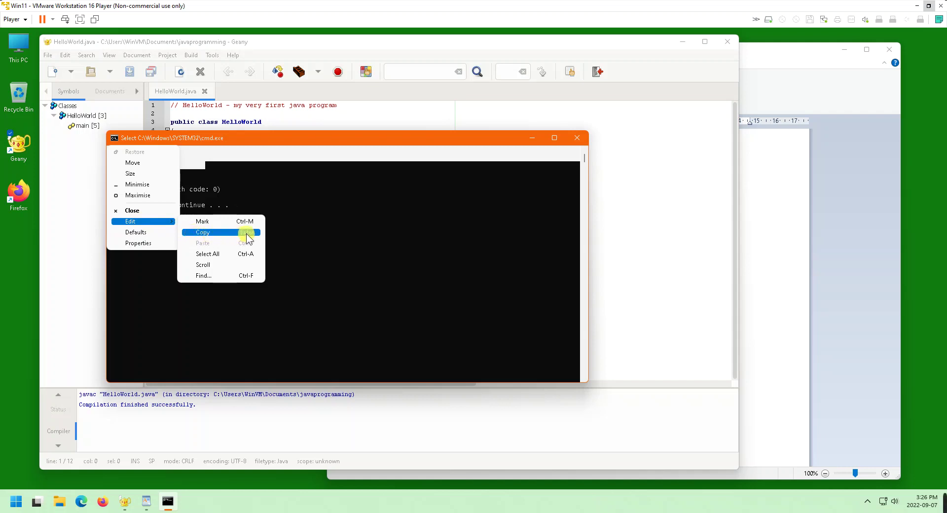
click(260, 189)
drag(196, 156, 104, 155)
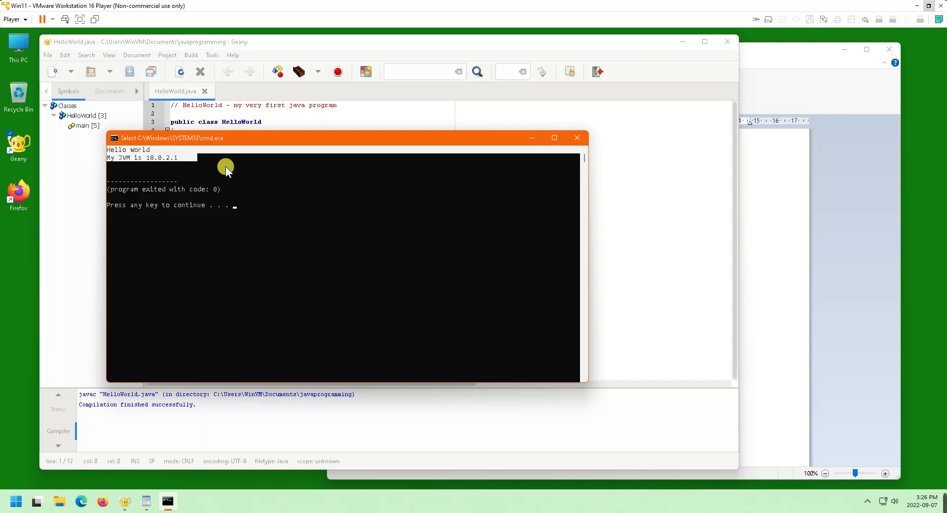
key(Return)
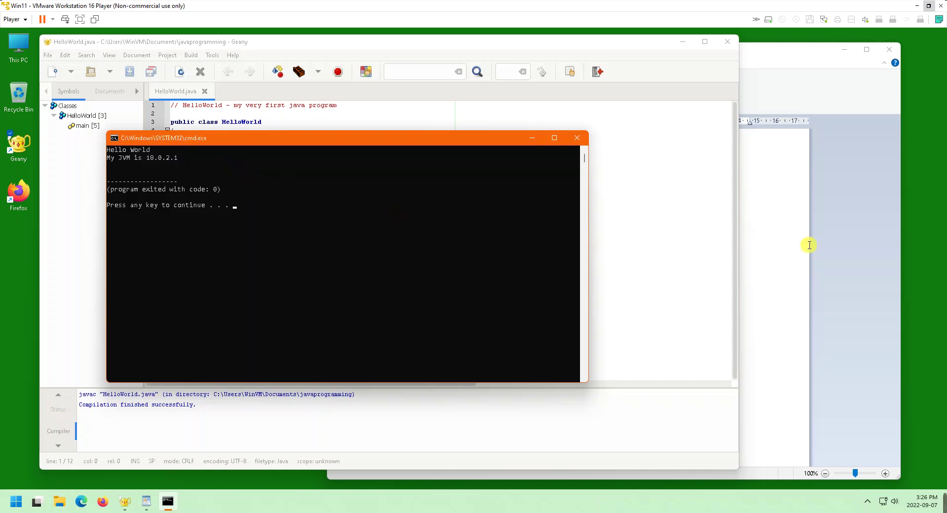
click(824, 247)
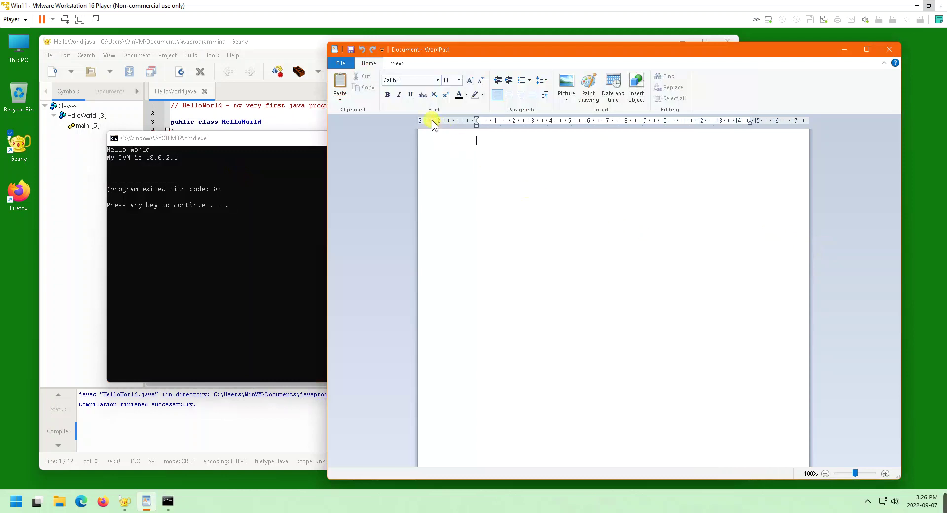
Paste the Hello World and JVM 18.0.2.1 lines and save the document as Assignment1.rtf
click(340, 96)
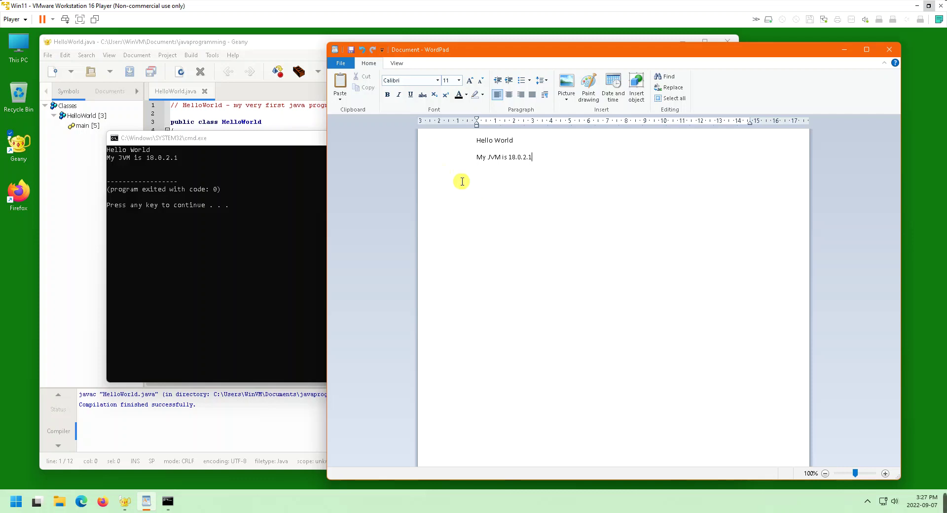
click(340, 64)
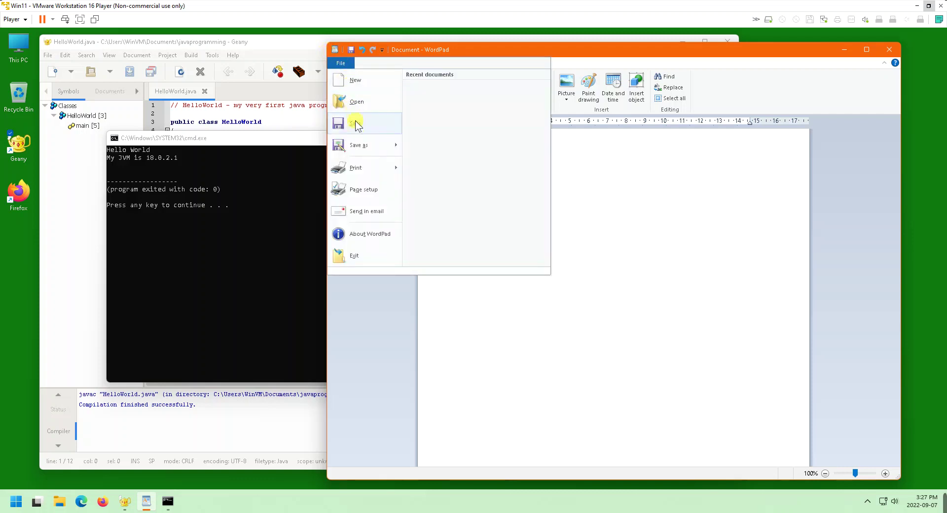
click(396, 150)
text(Hello World My JVM is 18.0.2.1)
key(ctrl+s)
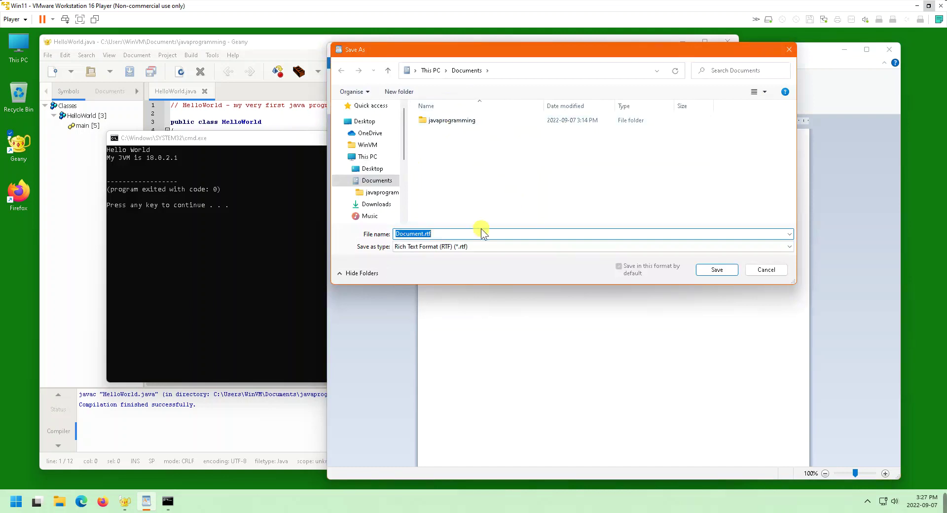
key(Home)
key(Delete)
key(Delete)
key(Delete)
key(Delete)
key(Delete)
key(Delete)
key(Delete)
key(Delete)
text(Assignment1)
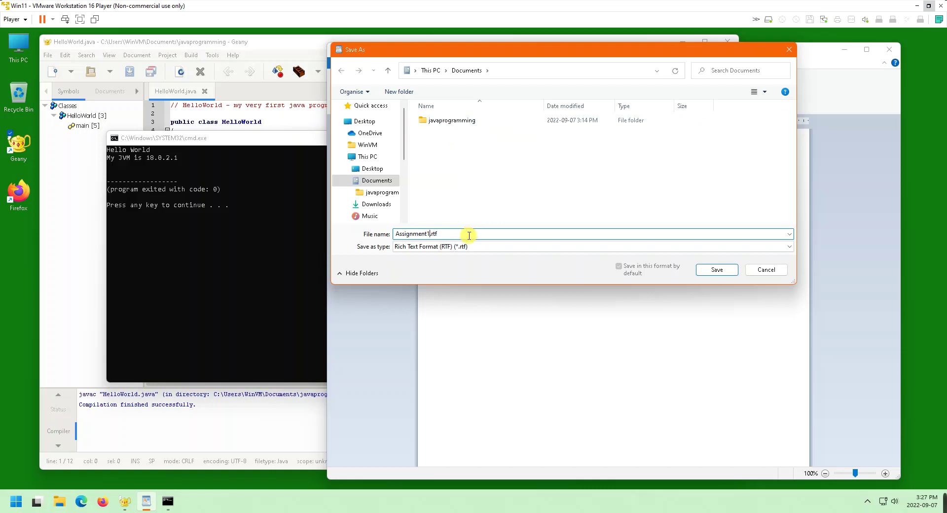
click(718, 270)
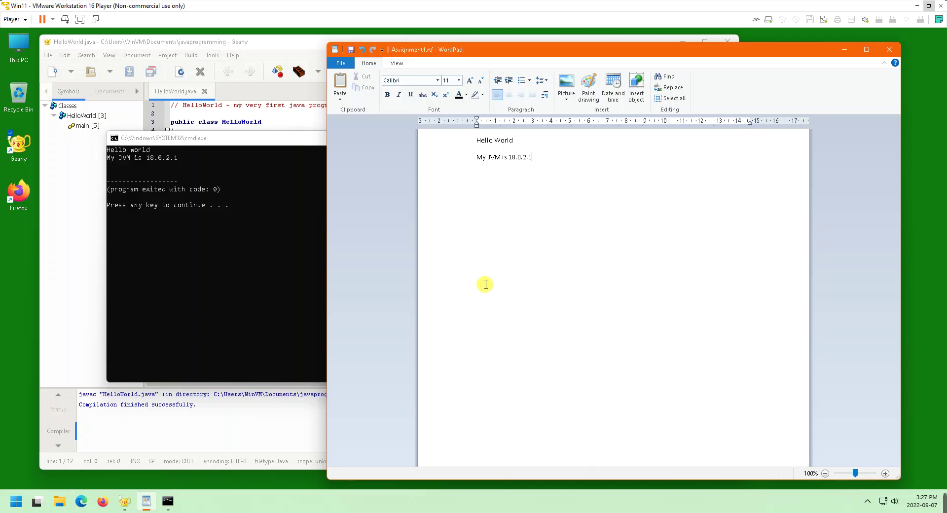
Close the HelloWorld console window and show WordPad's File > Save as format list
click(253, 143)
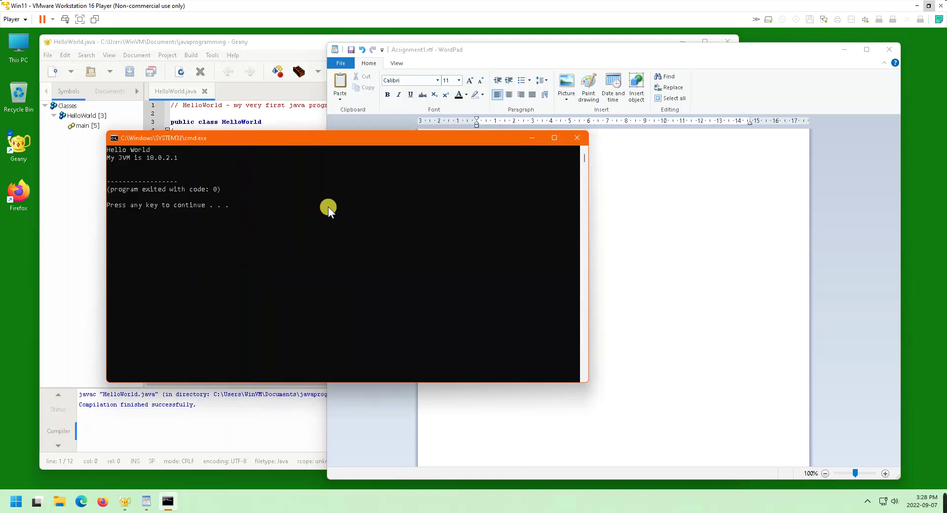
key(Return)
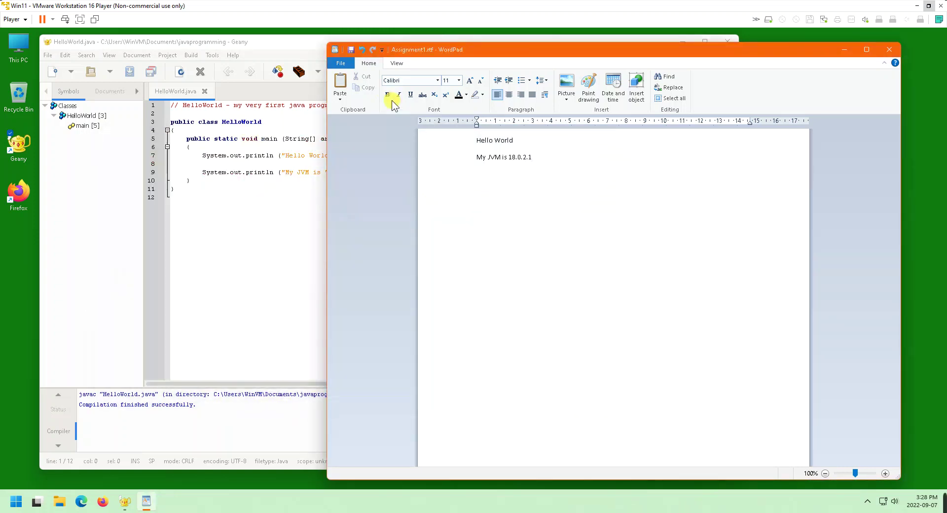
click(338, 64)
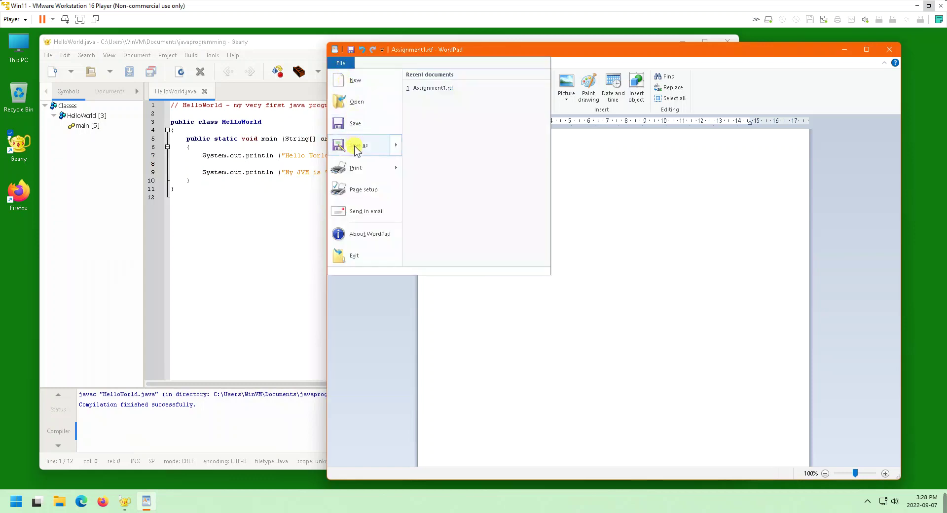
mouse_move(355, 147)
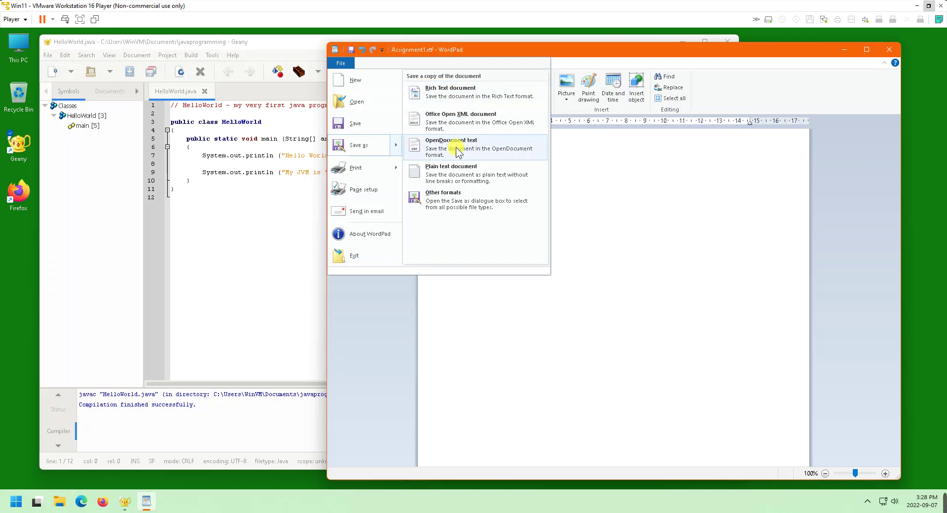
Type the format lines '.rtf - Rich Text Format (Wordpad, Word, Textedit)', '.doc/.docx - Word' and '.odt'
click(592, 173)
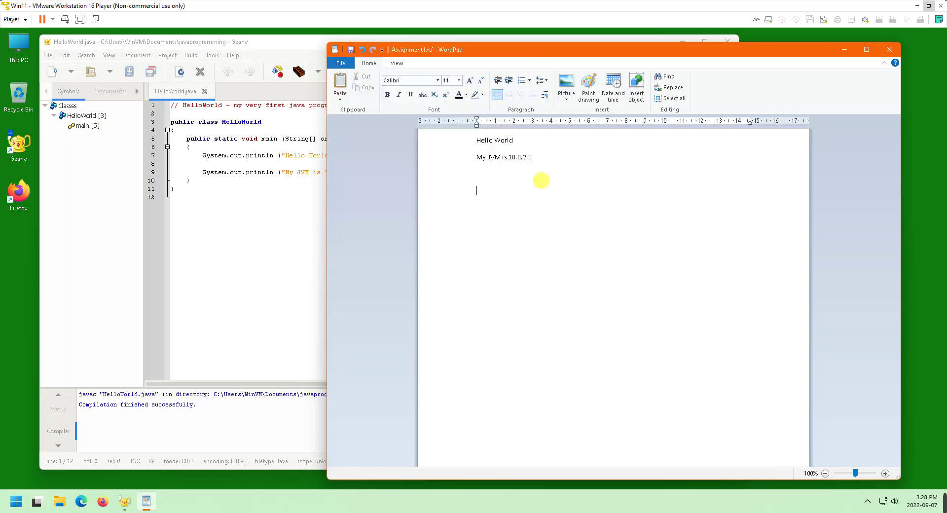
text(- rt)
key(BackSpace)
key(BackSpace)
text(.rtf - )
text(Rich)
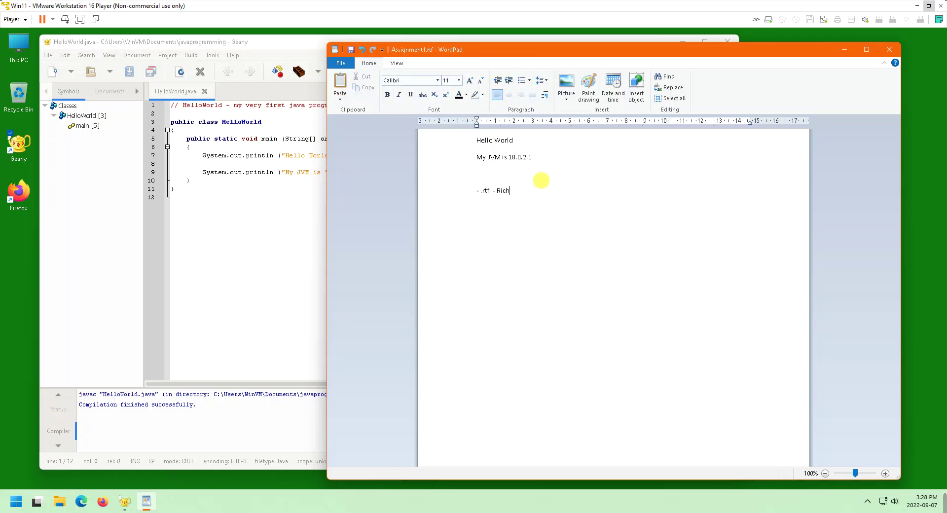
text( Text Format )
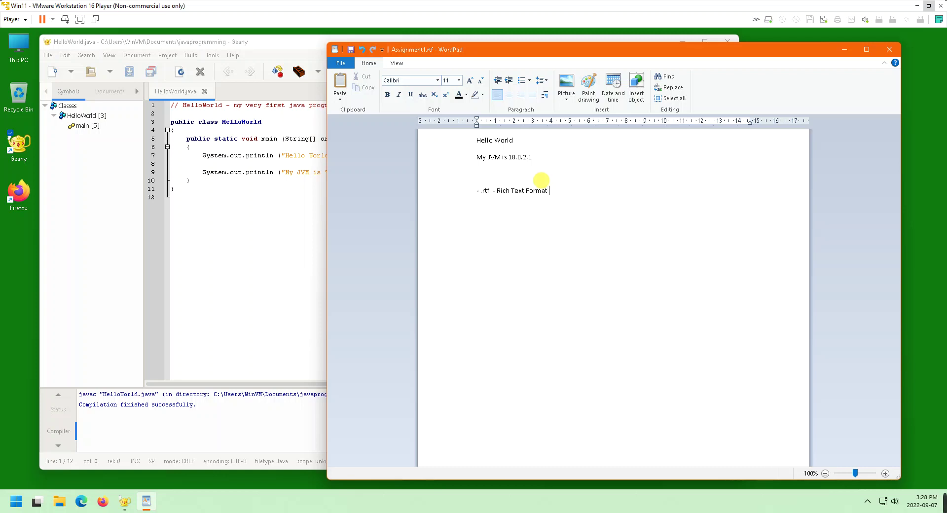
text((Wordpad, Wo)
text(rd, Texte)
text(dit))
text(doc)
text(,)
key(BackSpace)
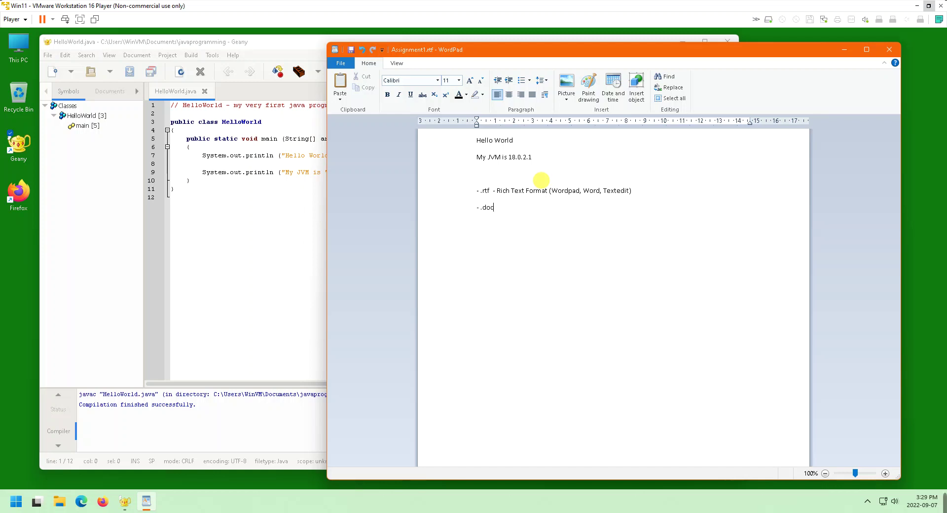
text(/do)
key(BackSpace)
key(BackSpace)
text(.docx - MS)
key(BackSpace)
key(BackSpace)
text(Word - .odt)
Choose Save as > OpenDocument text, then cancel the Save As dialog
click(340, 63)
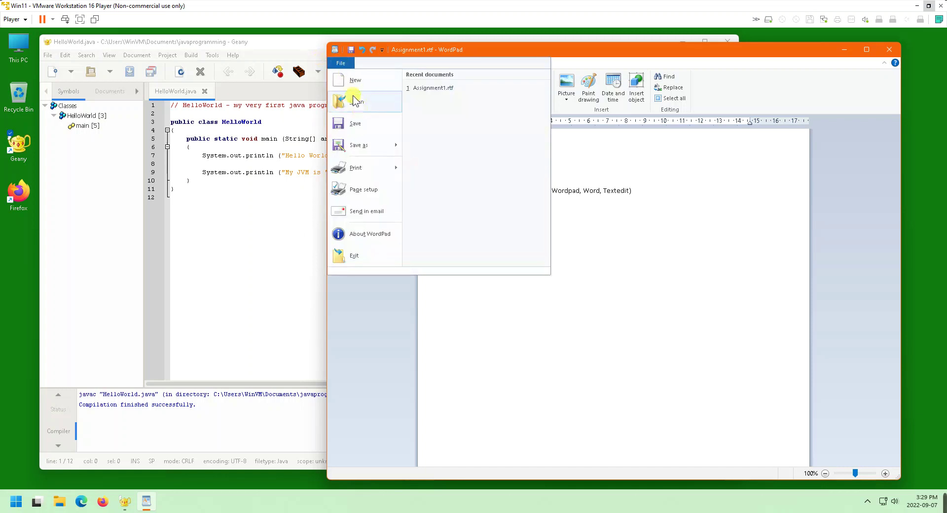
mouse_move(371, 145)
click(431, 150)
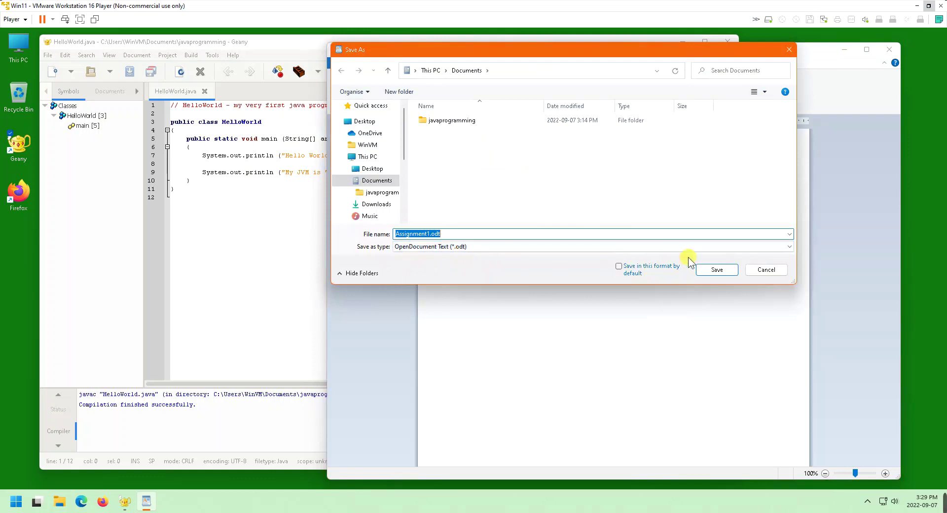
click(770, 270)
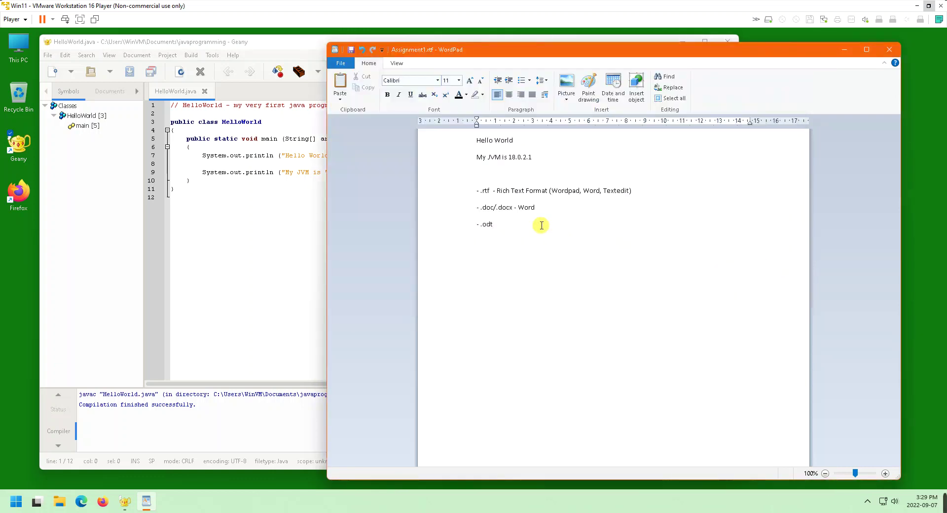
Delete the .rtf, .doc/.docx and .odt lines, then zoom the WordPad document to 160%
key(shift+Up)
key(shift+Up)
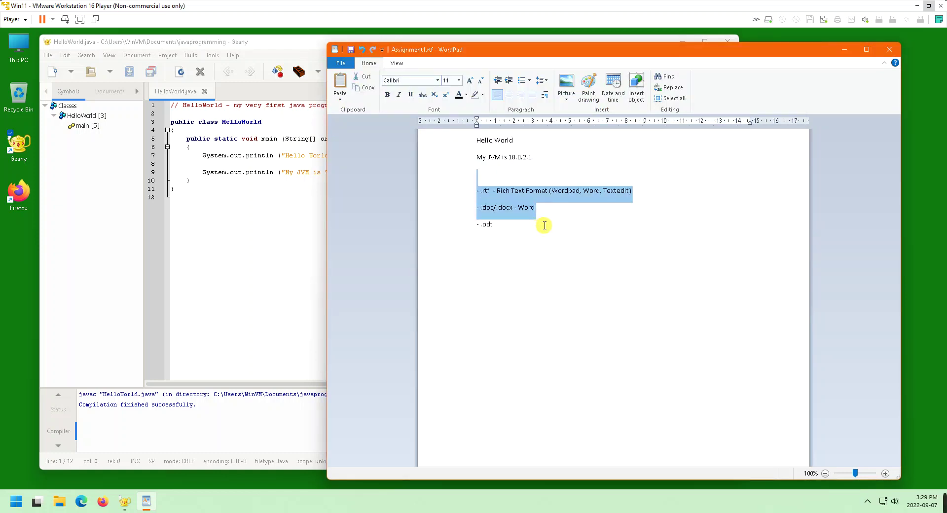
drag(543, 231, 460, 197)
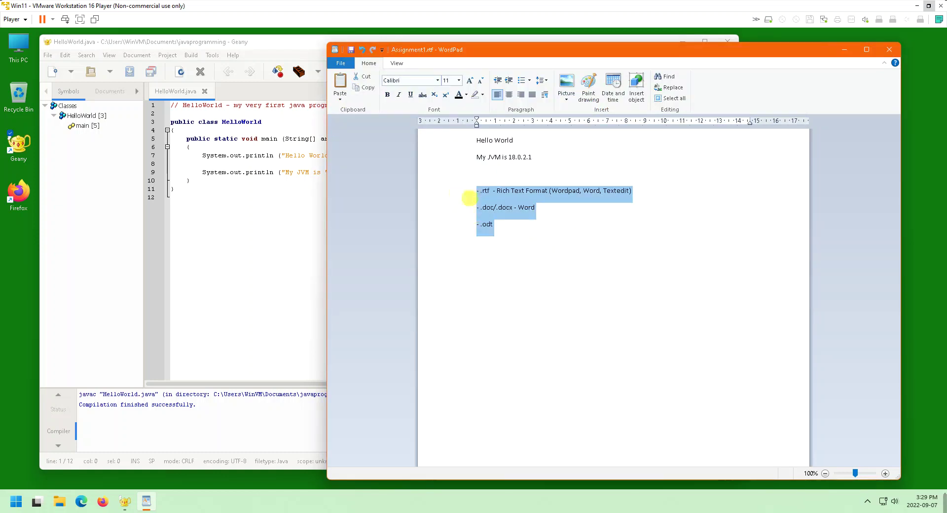
key(Delete)
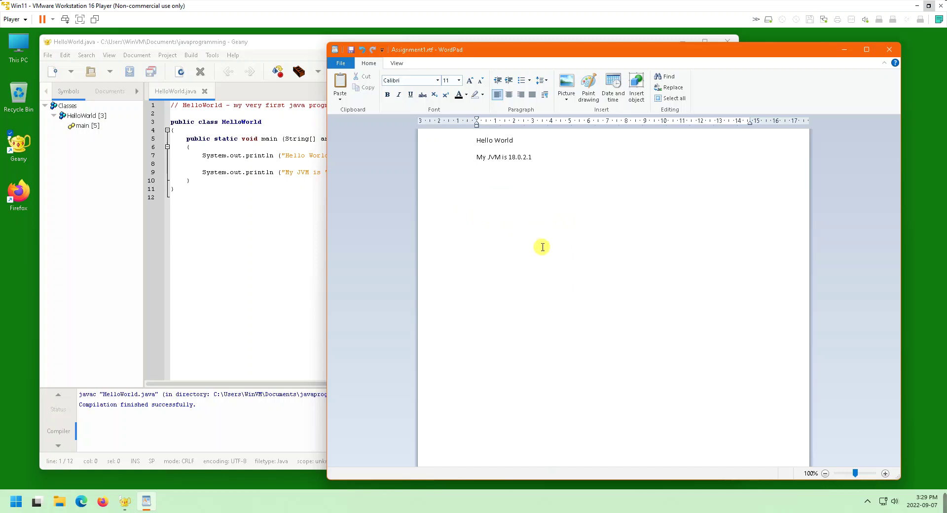
click(262, 241)
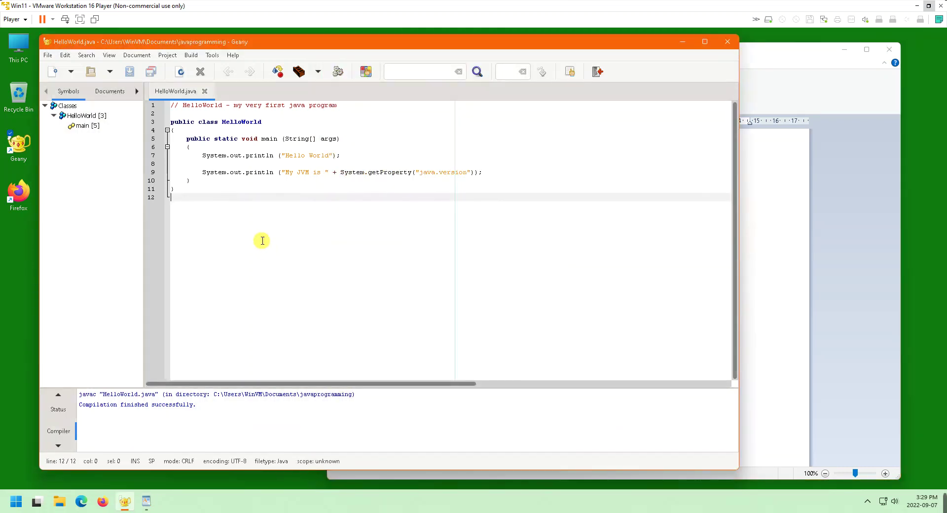
click(749, 262)
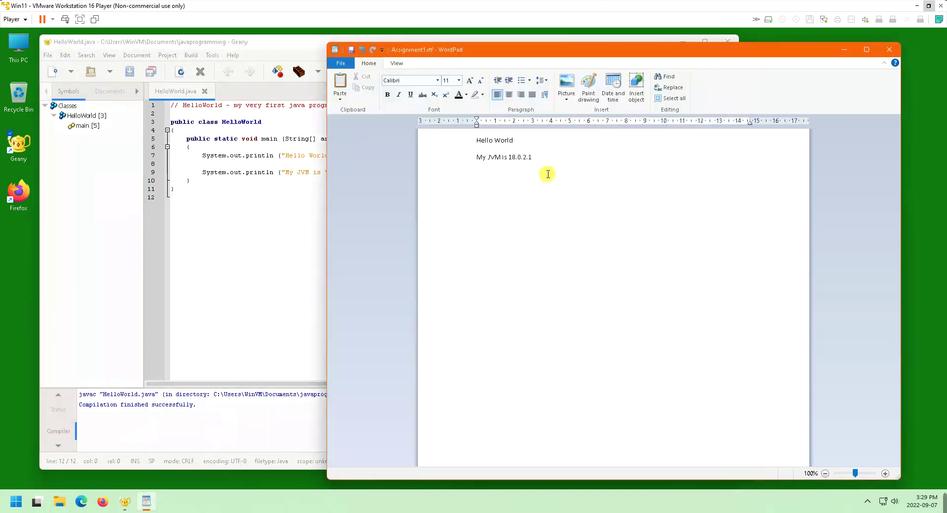
ctrl+scroll(565, 188, up, 6)
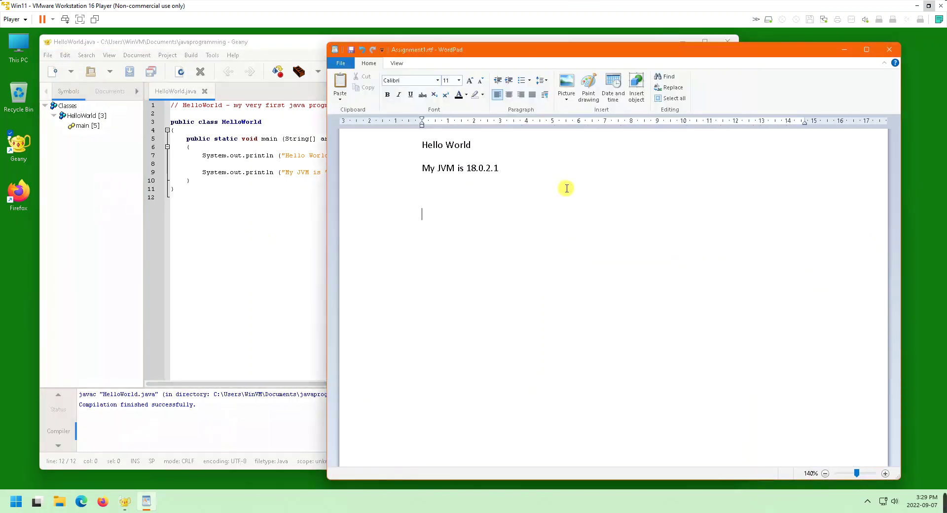
Apply Bahnschrift SemiBold, then Leelawadee UI, to the Hello World and JVM lines
drag(521, 190, 395, 138)
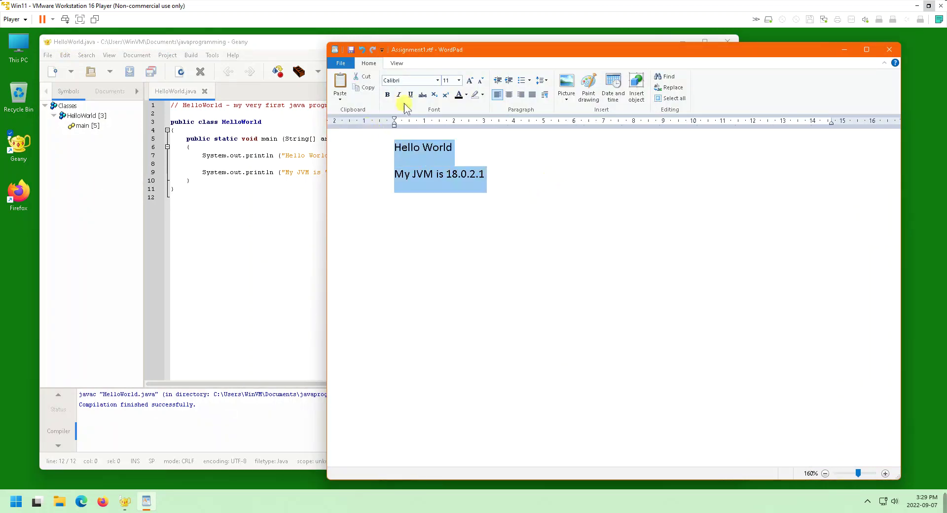
click(439, 81)
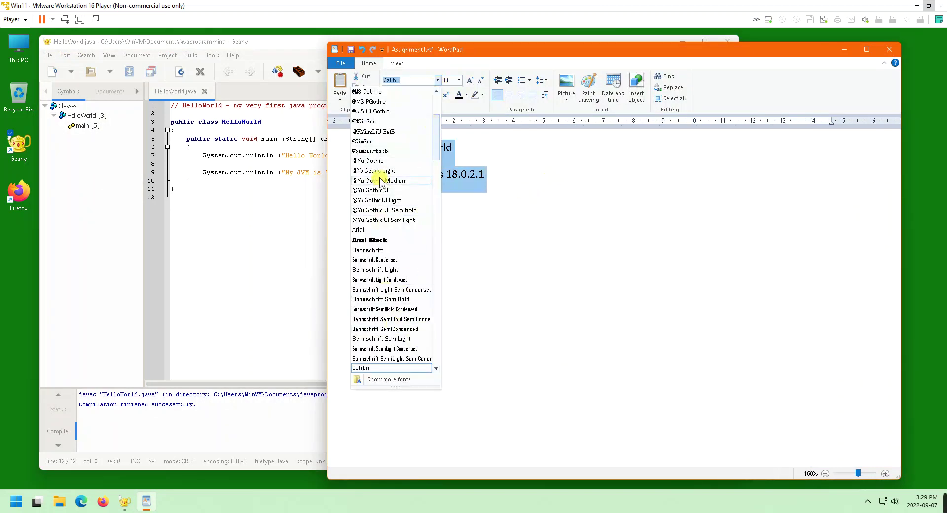
click(390, 300)
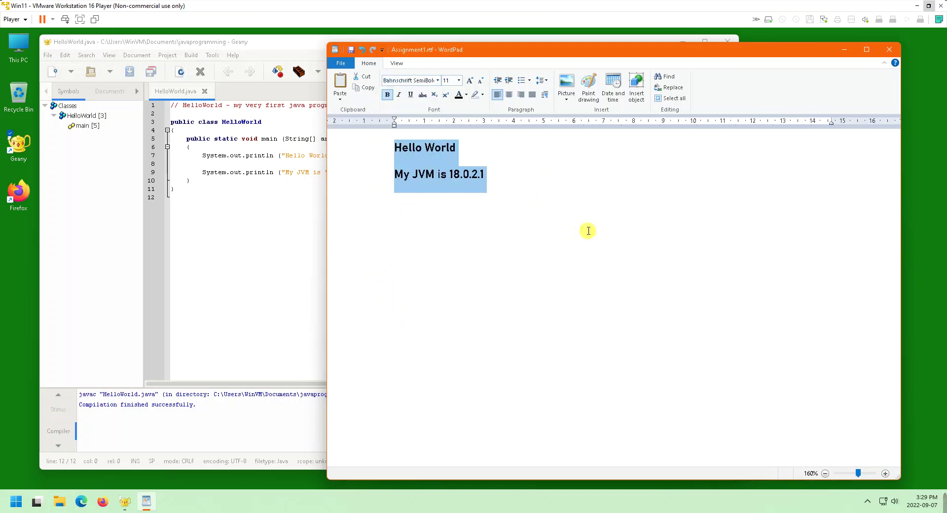
click(589, 231)
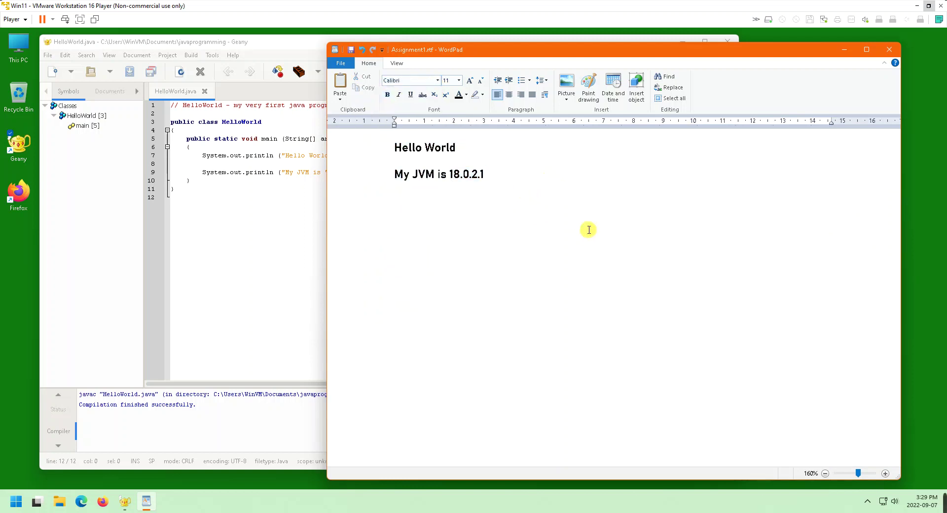
drag(509, 176, 374, 165)
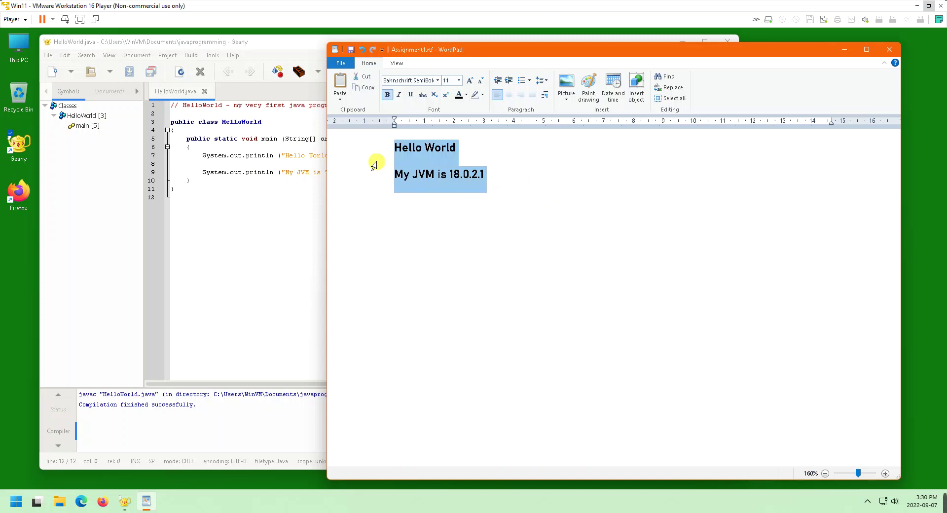
click(438, 80)
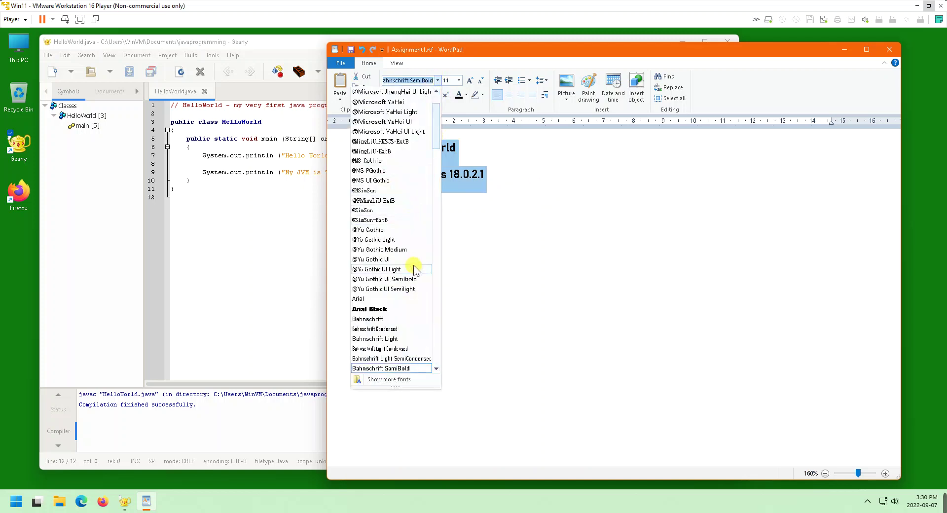
scroll(398, 296, up, 2)
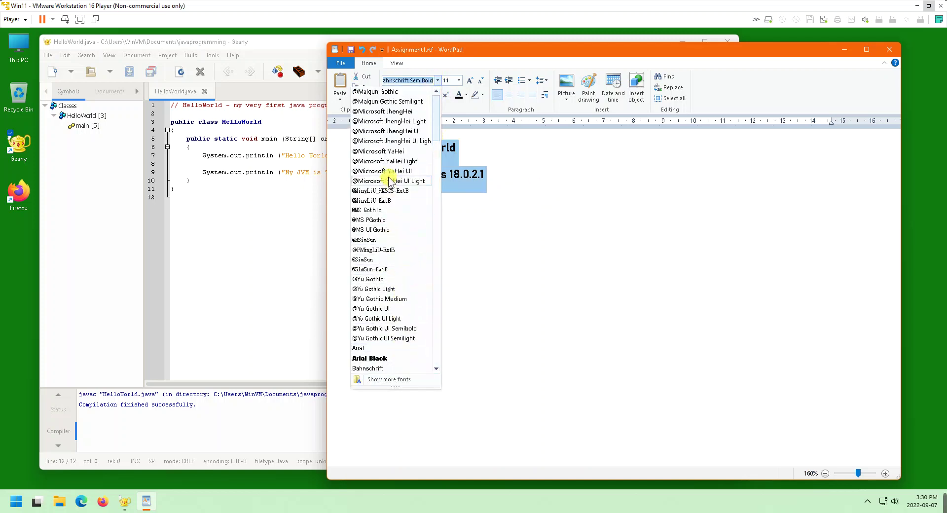
scroll(392, 269, down, 15)
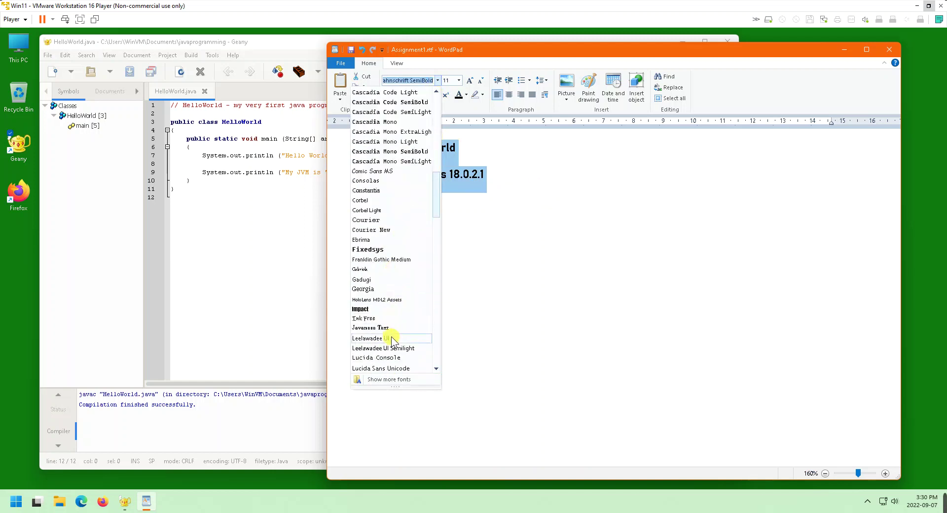
click(392, 338)
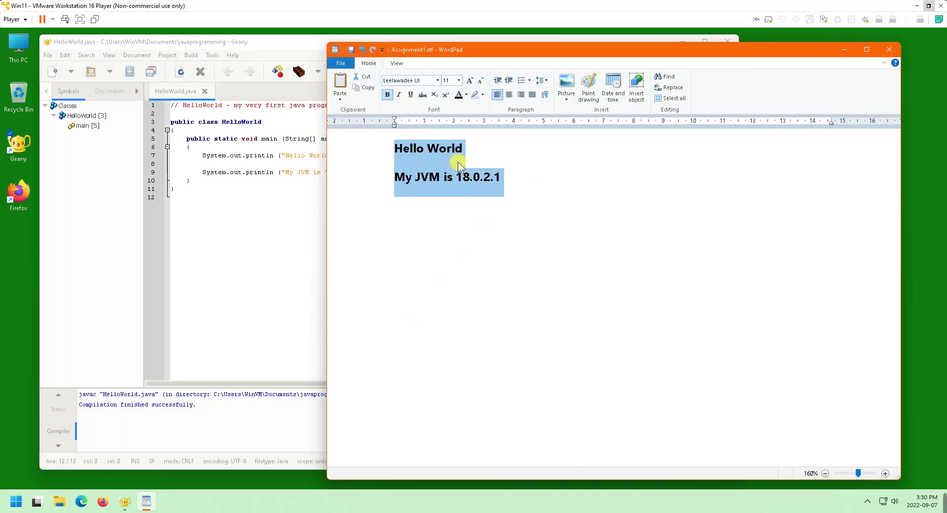
Turn bold off, delete both lines, and close WordPad with Don't Save
key(ctrl+b)
key(ctrl+b)
key(ctrl+b)
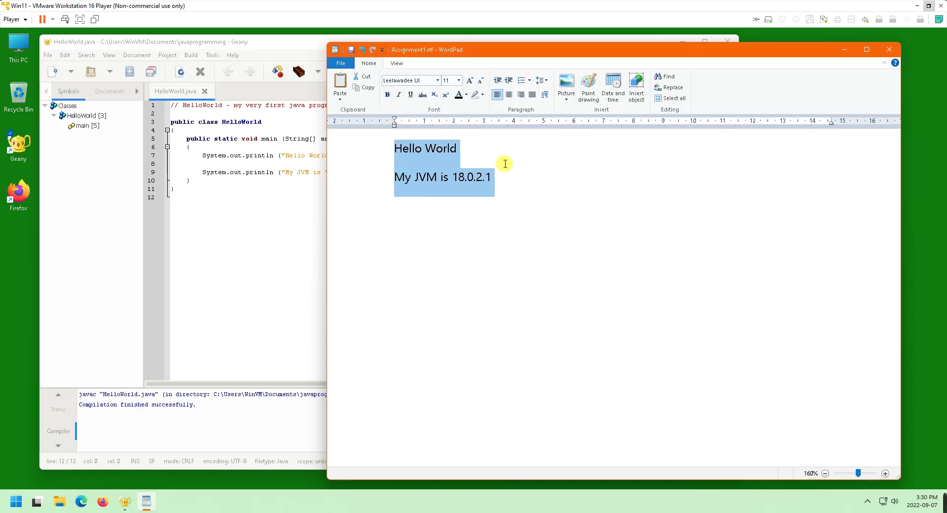
key(Delete)
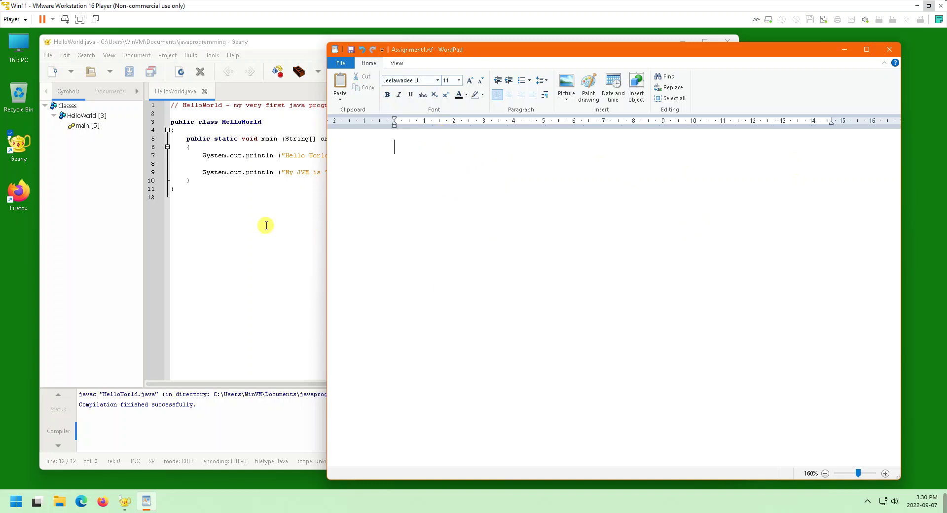
click(894, 50)
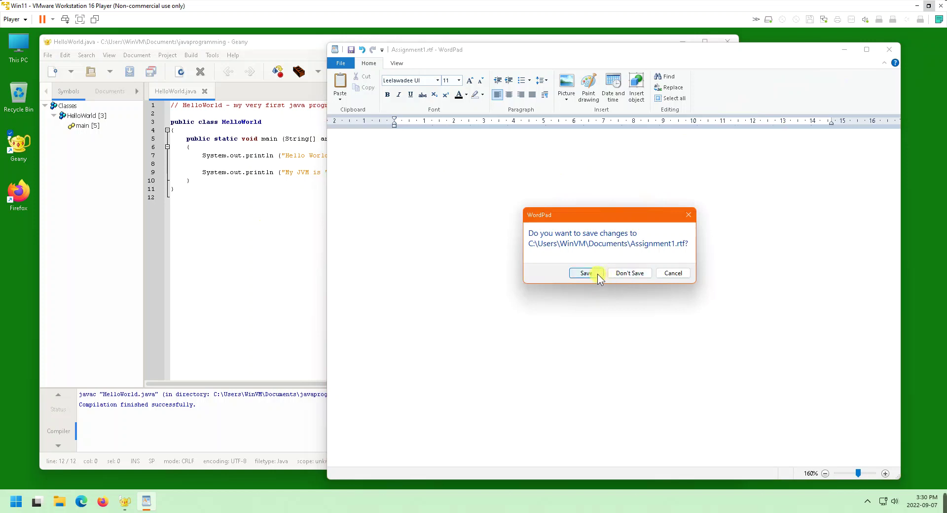
click(626, 273)
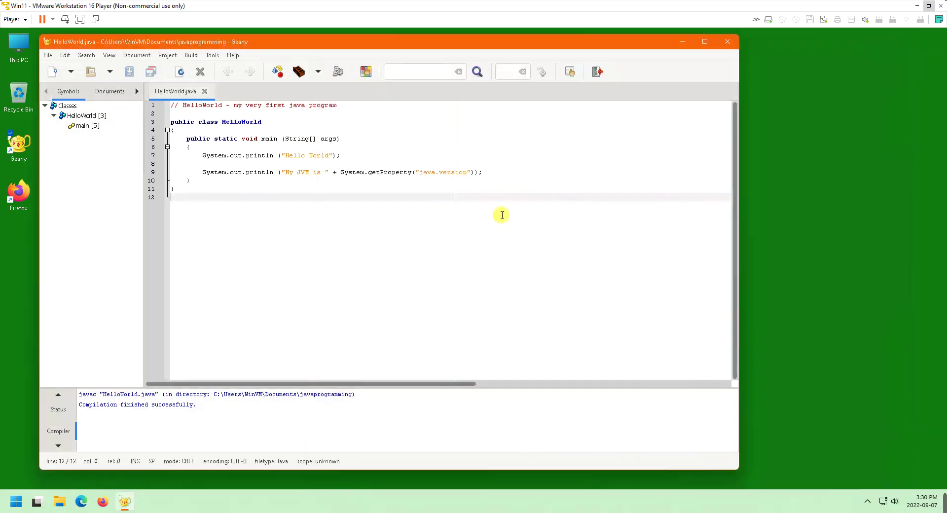
Close the HelloWorld.java tab and exit Geany from its window menu
click(204, 91)
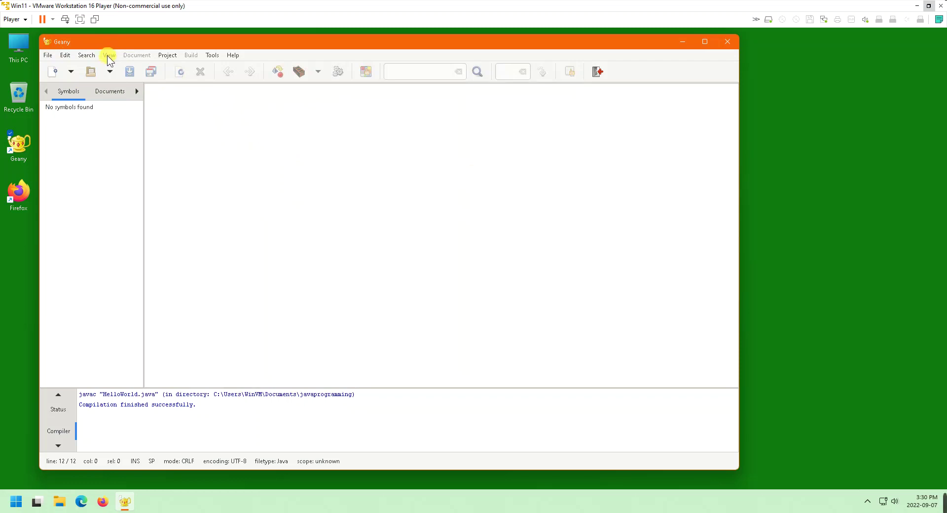
click(49, 43)
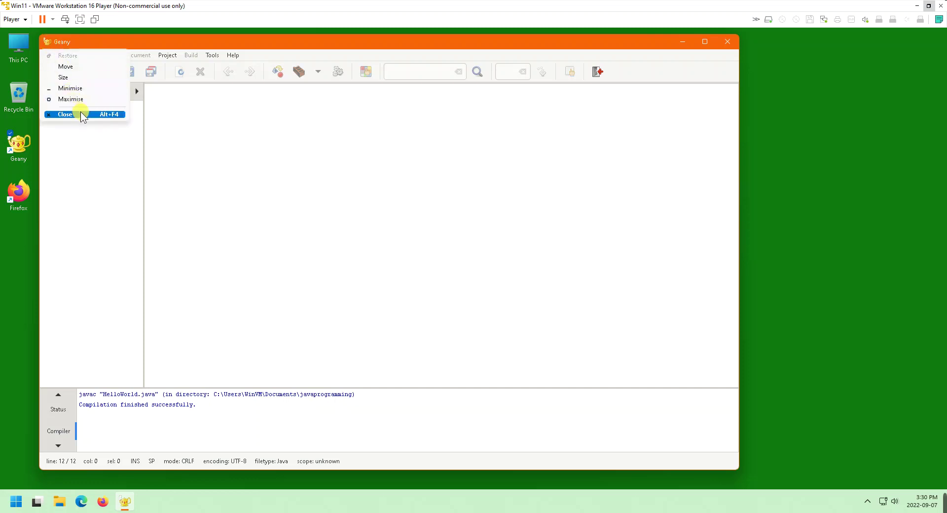
click(82, 113)
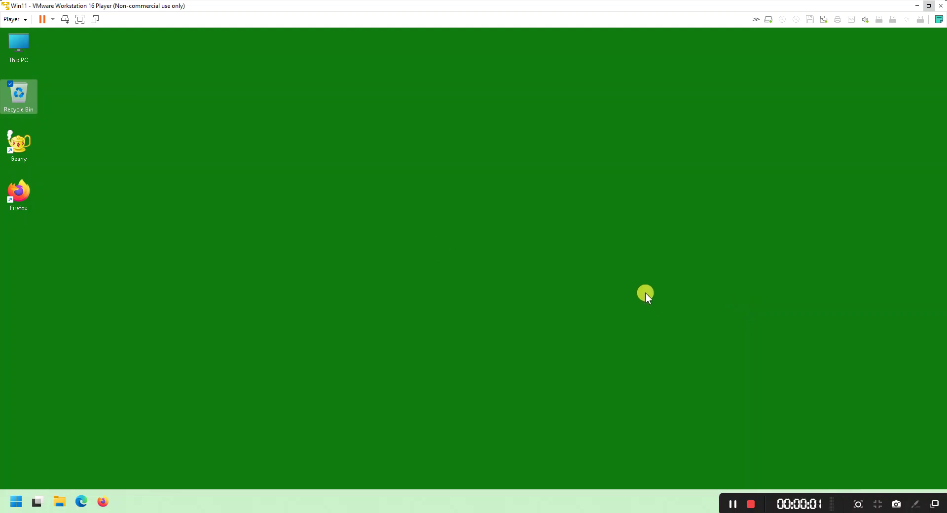
Launch Geany and save the untitled file as RepeatPhrase.java in Documents\javaprogramming
click(18, 149)
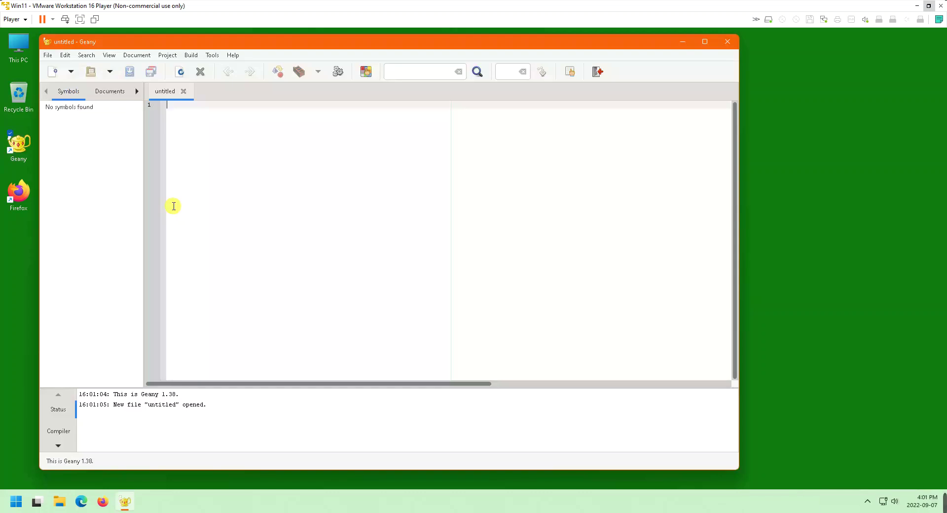
click(47, 55)
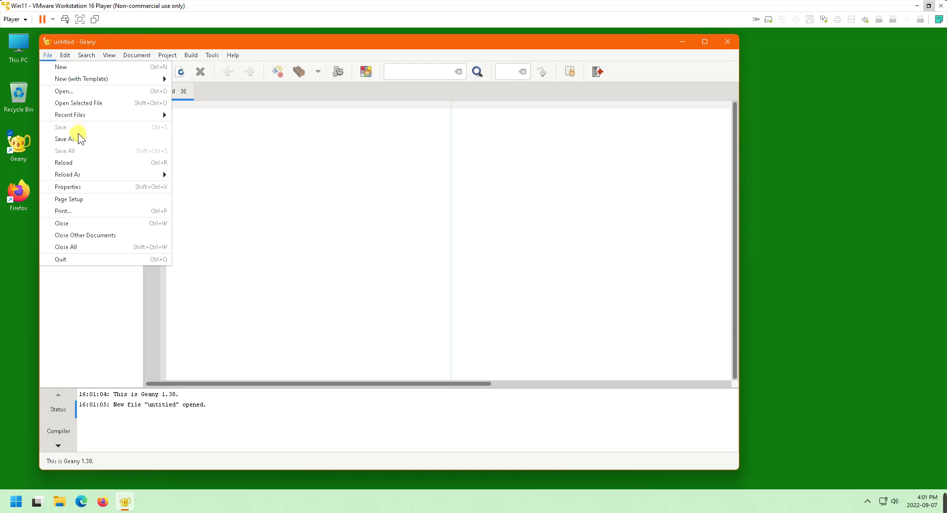
click(101, 140)
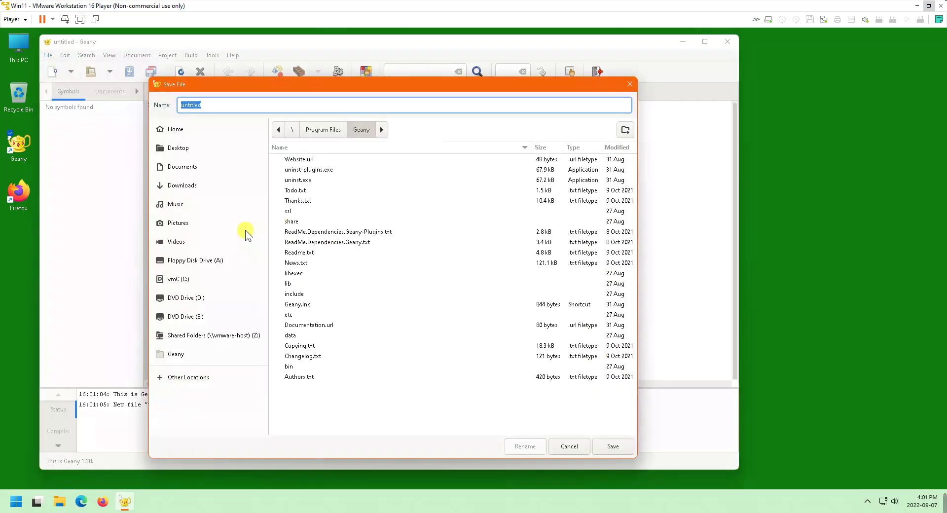
click(200, 167)
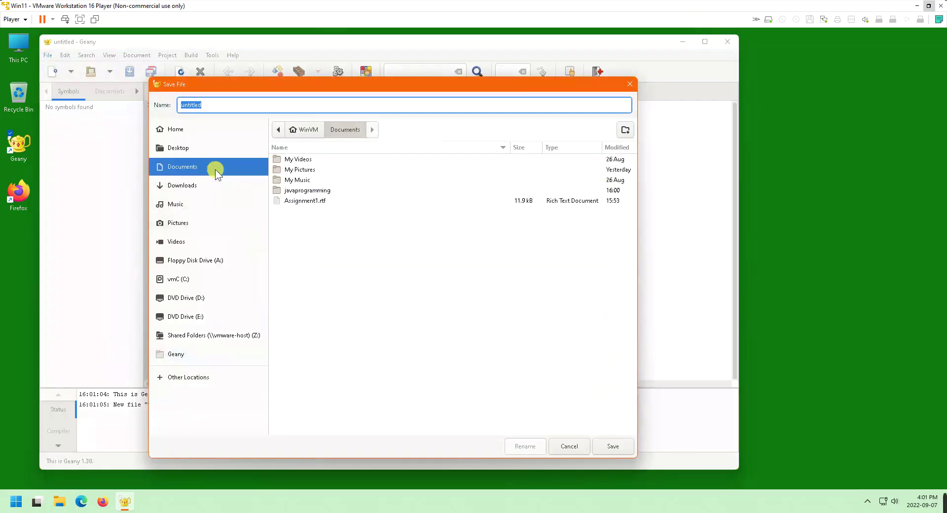
double_click(307, 192)
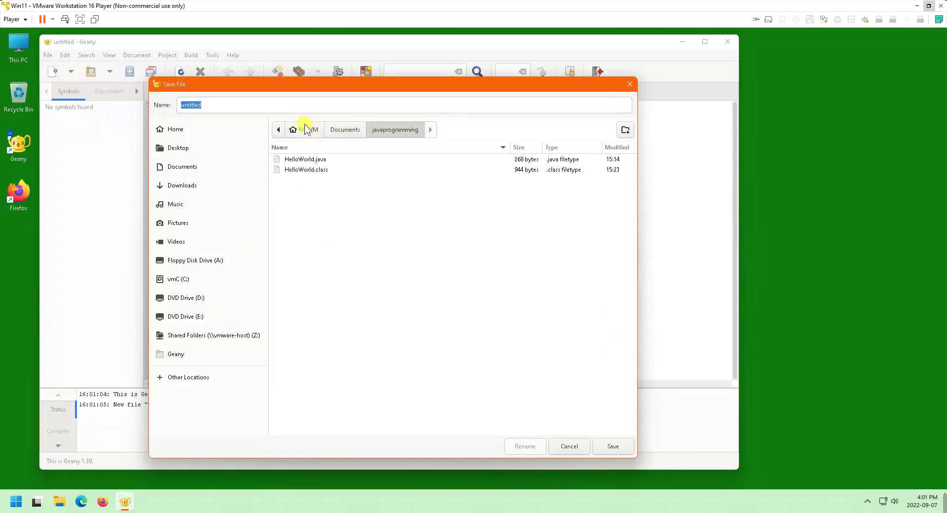
click(293, 104)
key(BackSpace)
key(BackSpace)
key(BackSpace)
key(BackSpace)
key(BackSpace)
key(BackSpace)
key(BackSpace)
key(BackSpace)
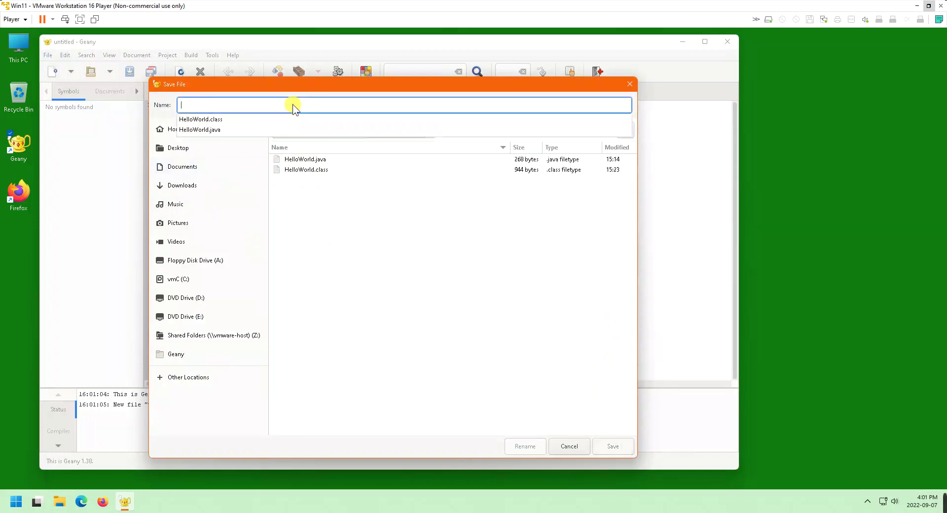
text(RepeatPhra)
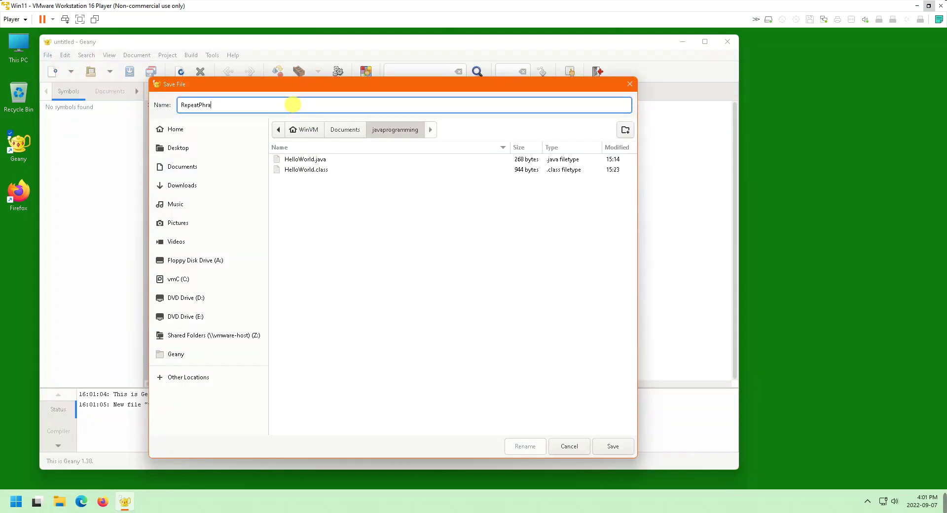
text(se.java)
key(Return)
key(Return)
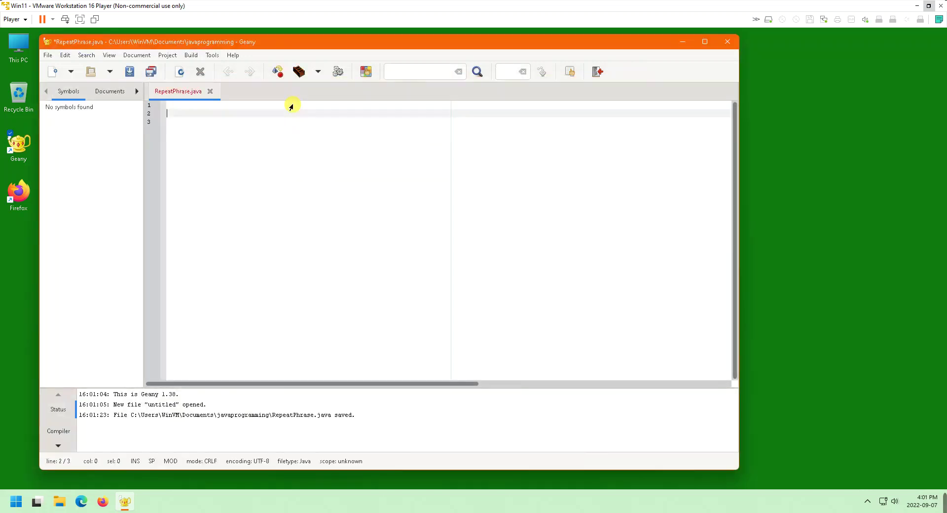
Write the header comment '/* RepeatPhrase - repeat a single phrase, multiple times, on the screen.'
text(/* RepeatPhrase - repeat a single phrase)
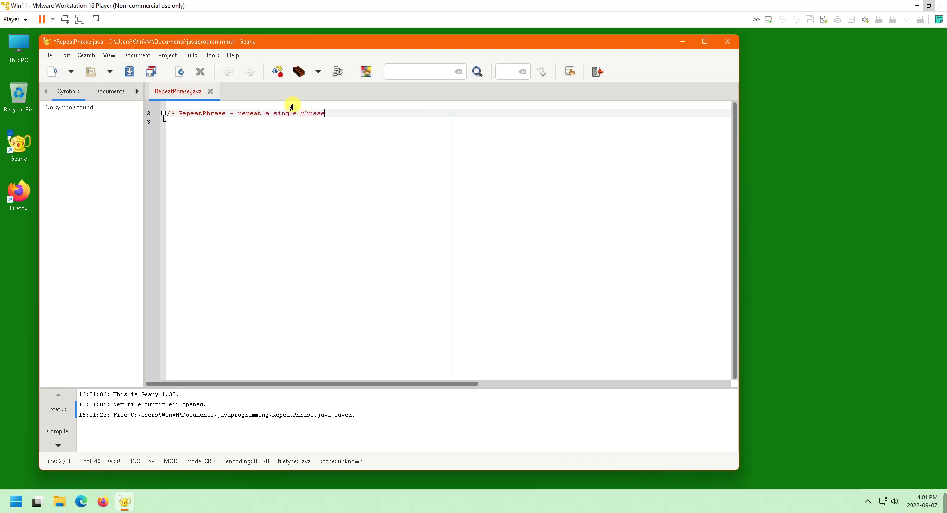
text(, multiple times, on the screen.)
key(Return)
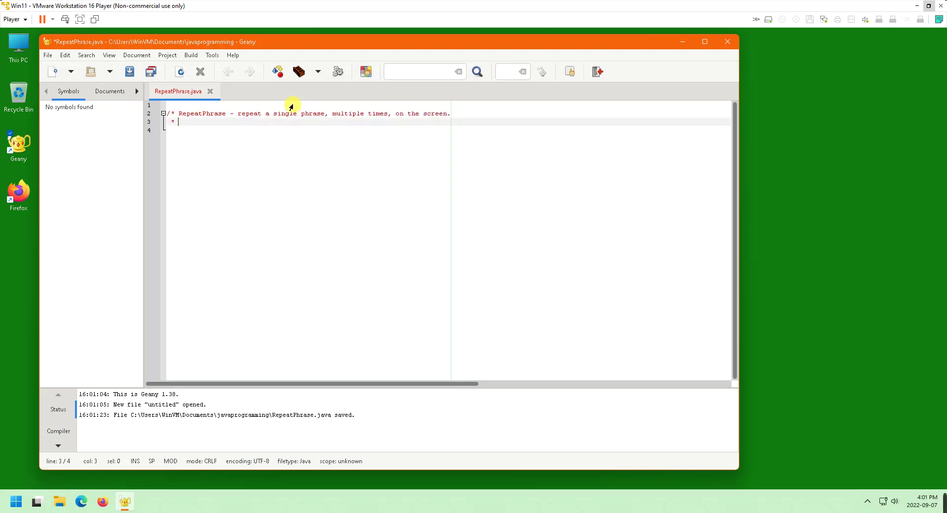
key(BackSpace)
key(Return)
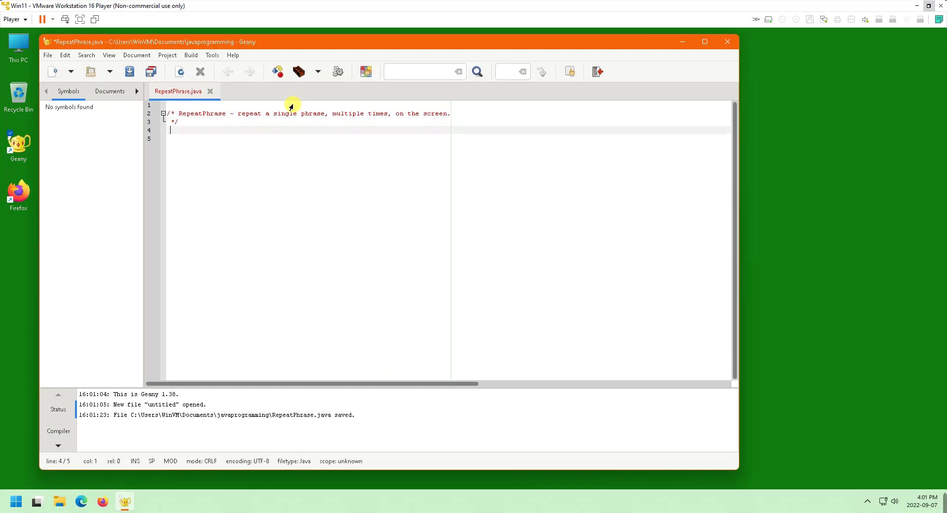
Declare public class RepeatPhrase and open its body brace
key(Return)
text(pub)
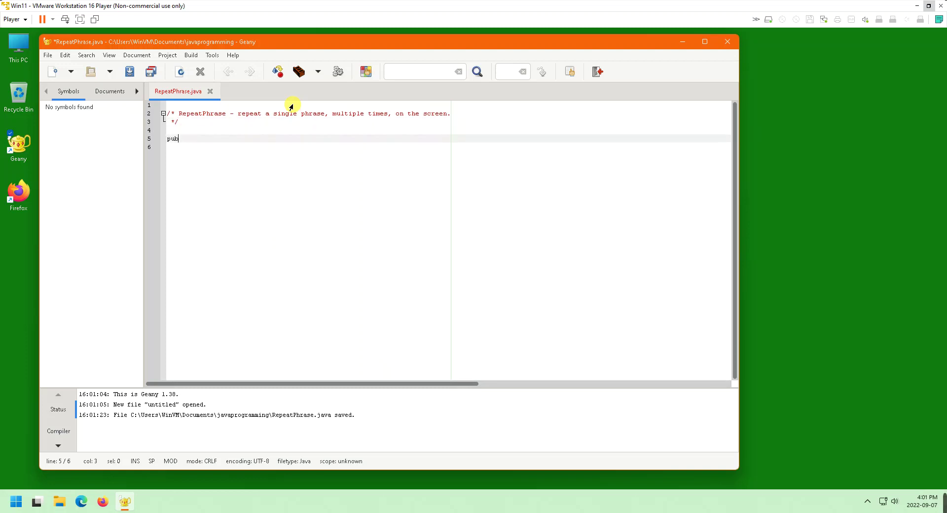
text(lic class RepeatPhrase)
key(Return)
text({)
key(Return)
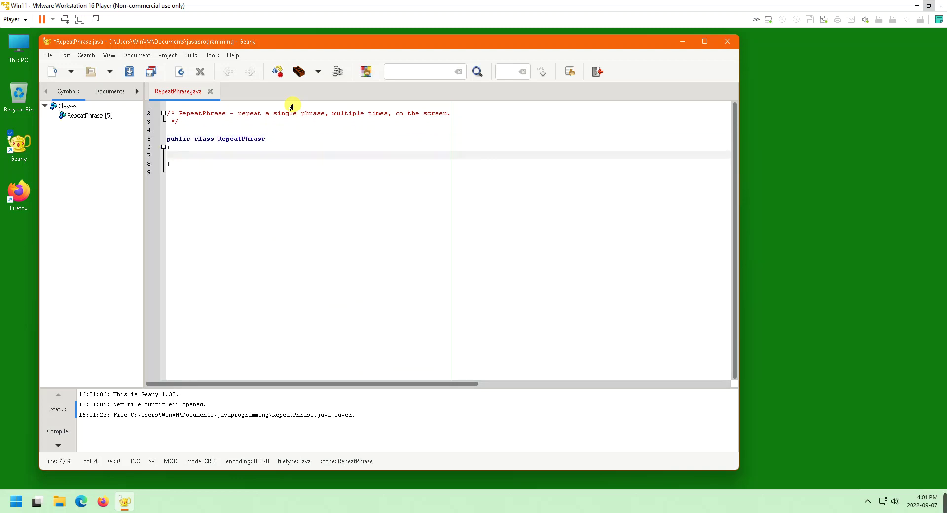
Add an empty public static void main (String[] args) method with braces on separate lines
text(publ)
text(ic static void m)
text(ain (String)
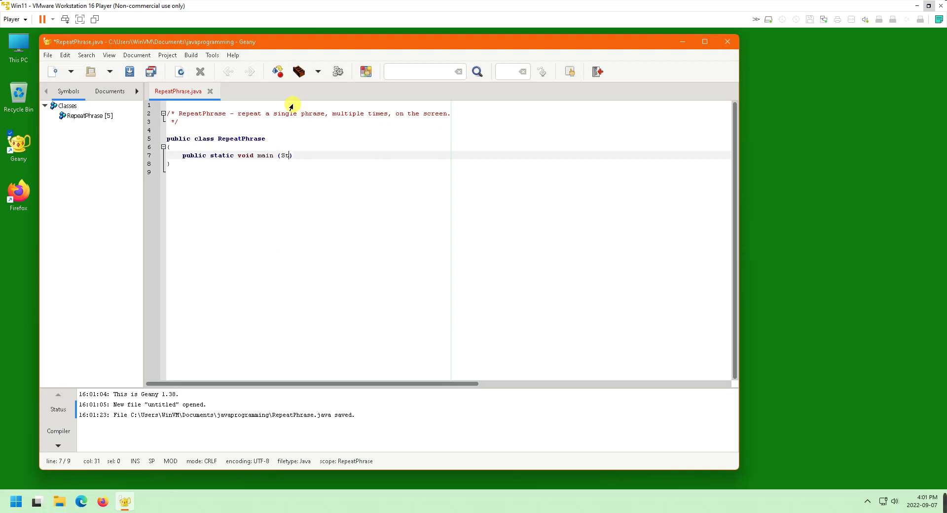
text([] args))
key(Return)
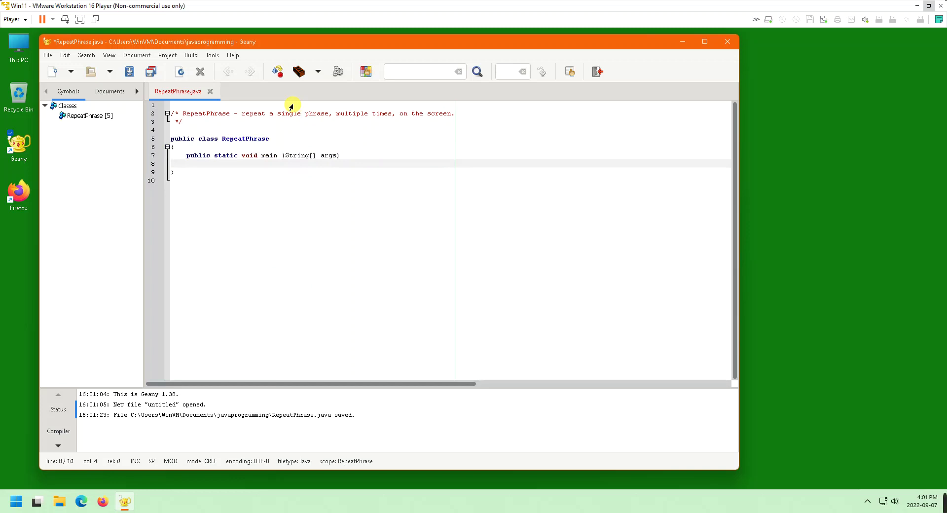
text({)
key(Return)
key(Up)
key(Down)
key(BackSpace)
key(BackSpace)
key(BackSpace)
key(BackSpace)
text({)
key(Return)
key(Return)
key(Up)
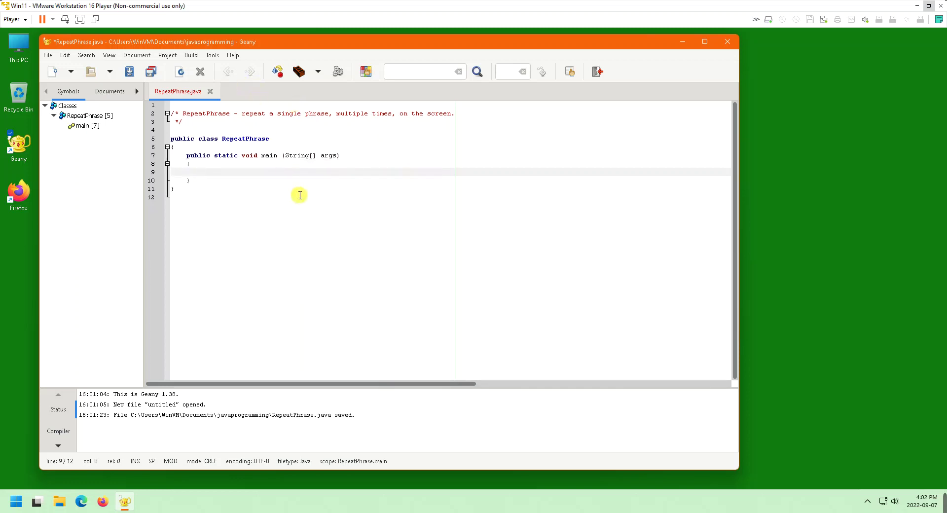
Compile and execute RepeatPhrase, then close its console after it exits with code 0
click(278, 71)
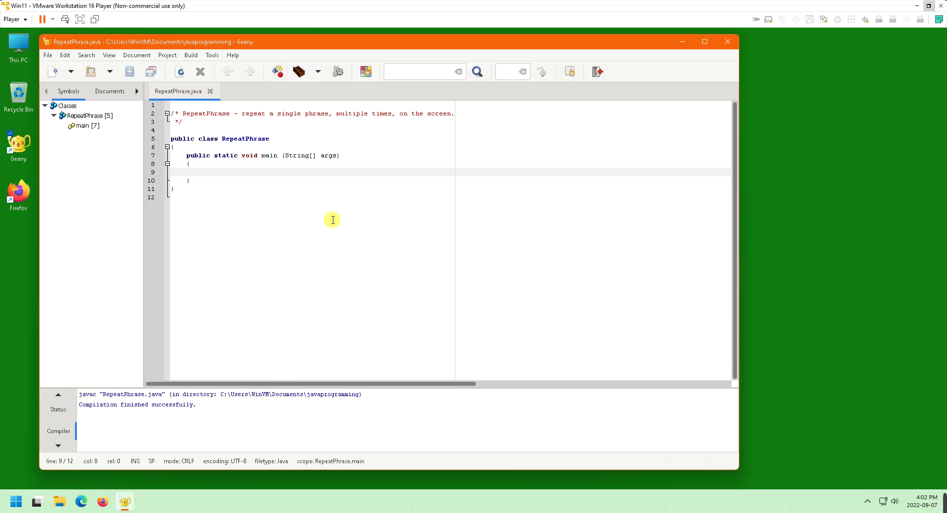
click(338, 72)
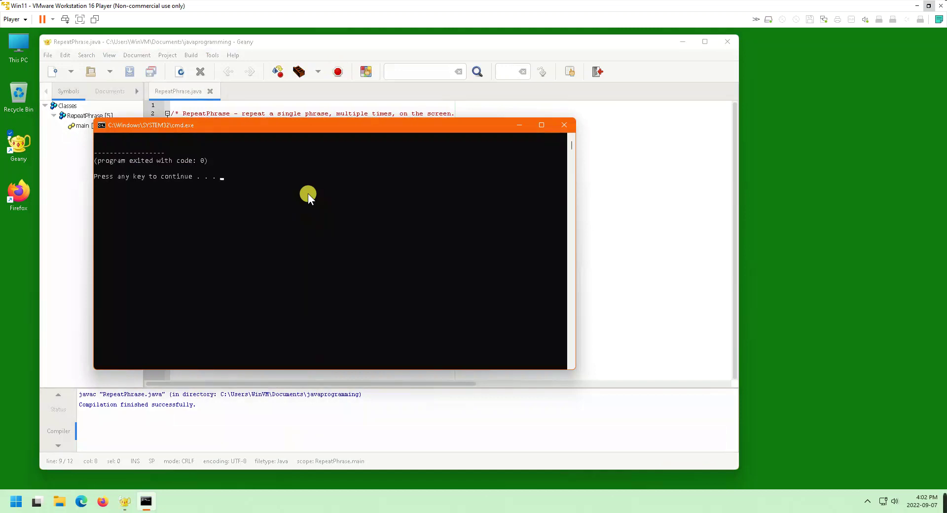
key(Return)
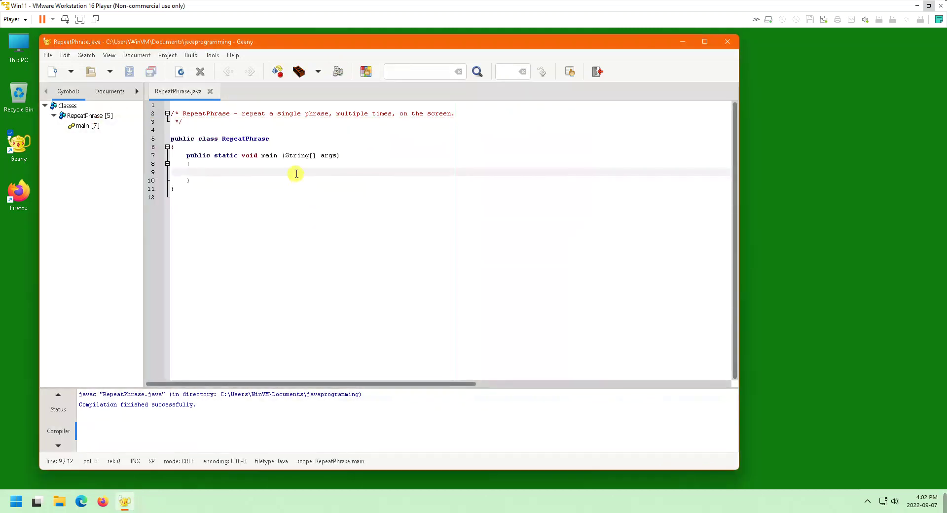
Declare String phrase = "The quick brown fox jumps over the lazy dog."; in main
text(String )
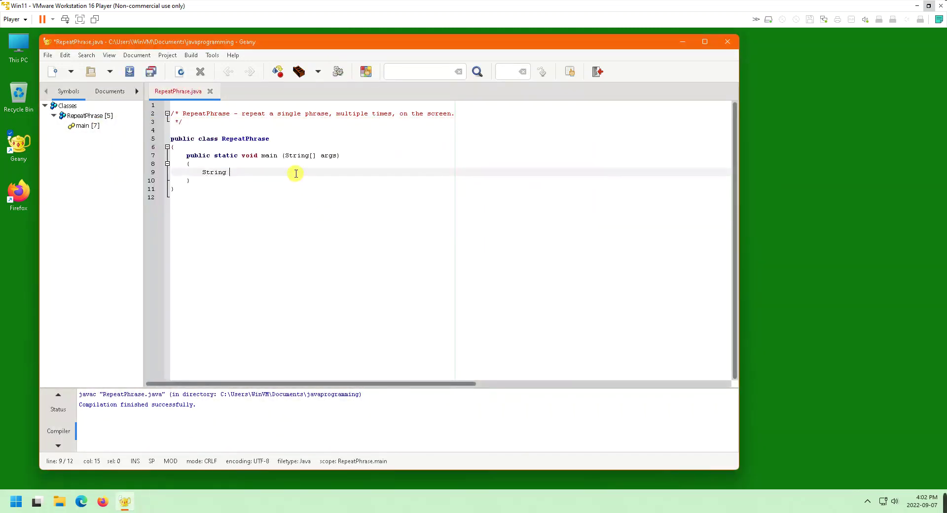
text(phrase = ")
text(The quick brown fox jumps)
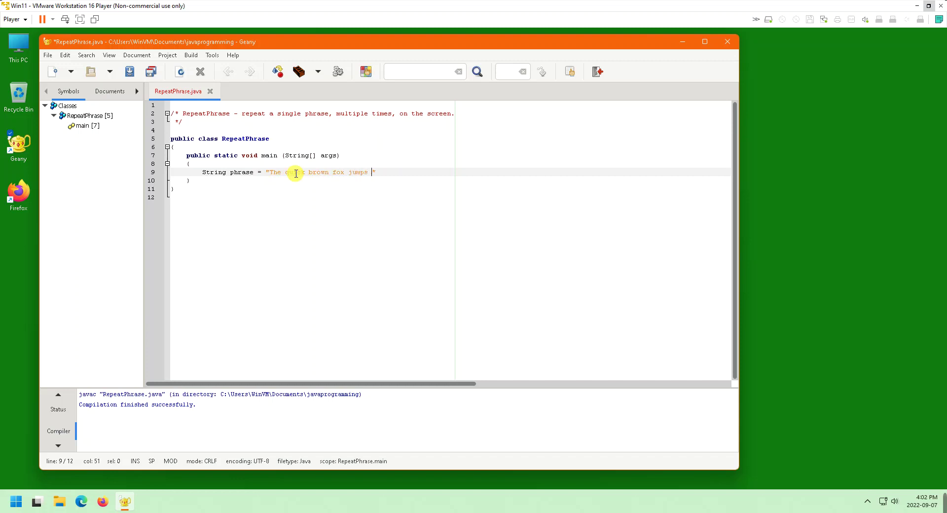
text( over the lazy dog.";)
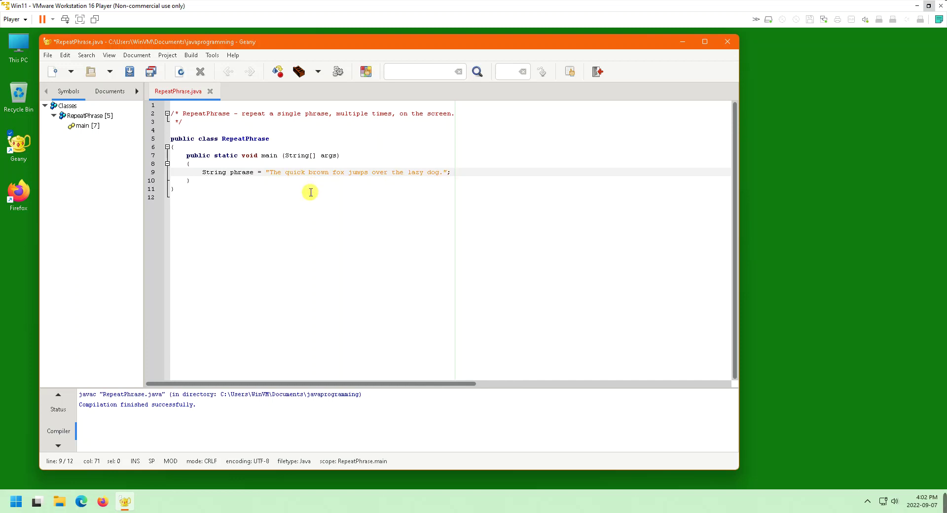
key(Return)
key(Return)
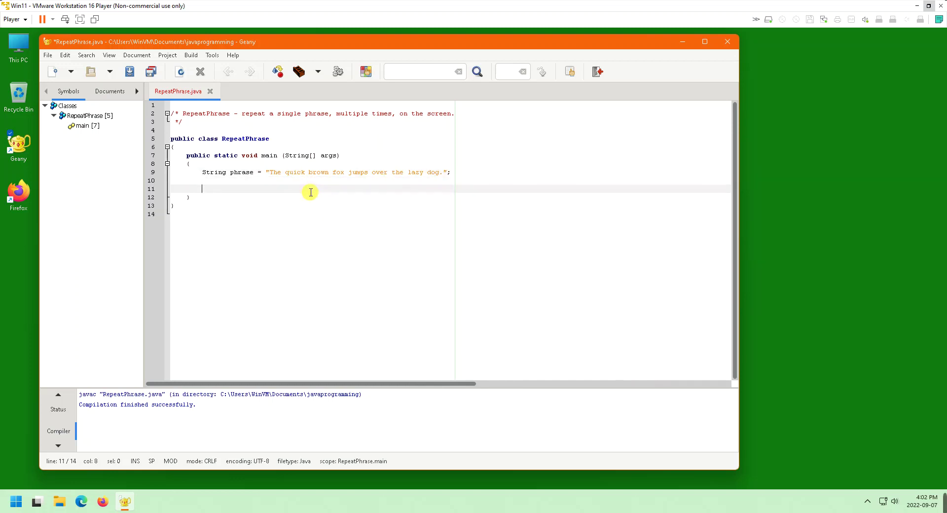
Add a for loop to 20 calling System.out.println(phrase), then save and compile
text(for (int i=0; i<20; i++))
key(Return)
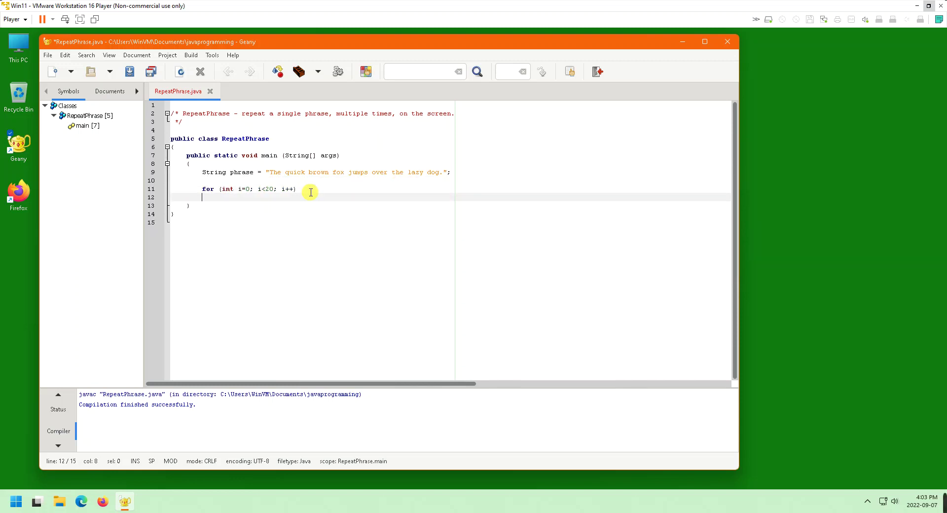
text({)
key(Return)
text(Syst)
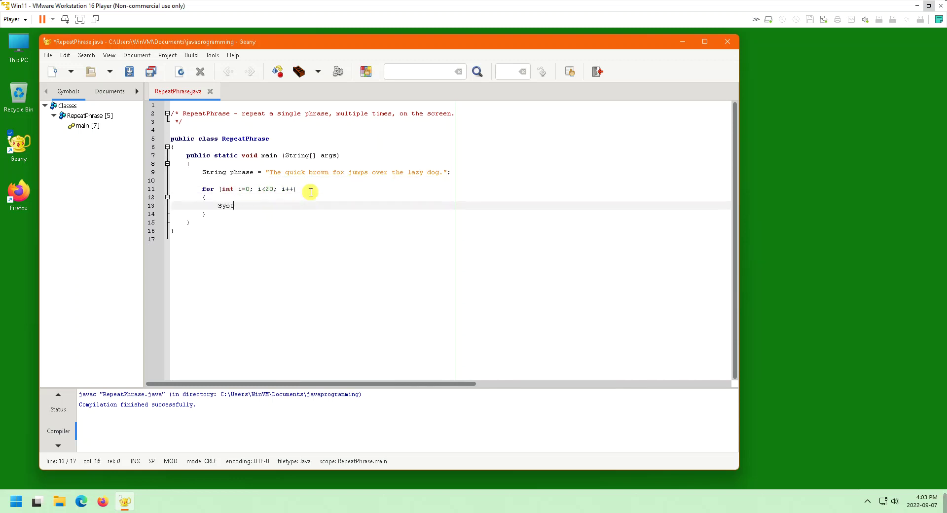
text(em.out.println ( phrase );)
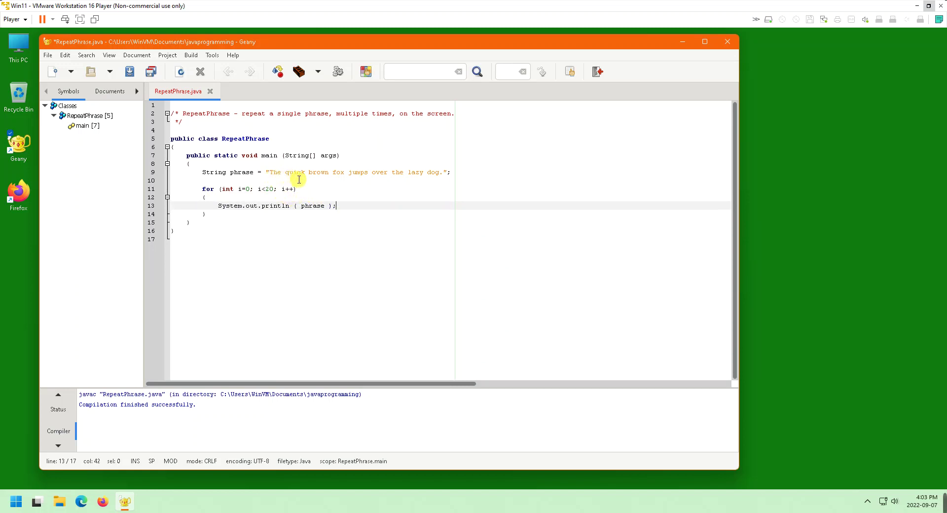
double_click(269, 189)
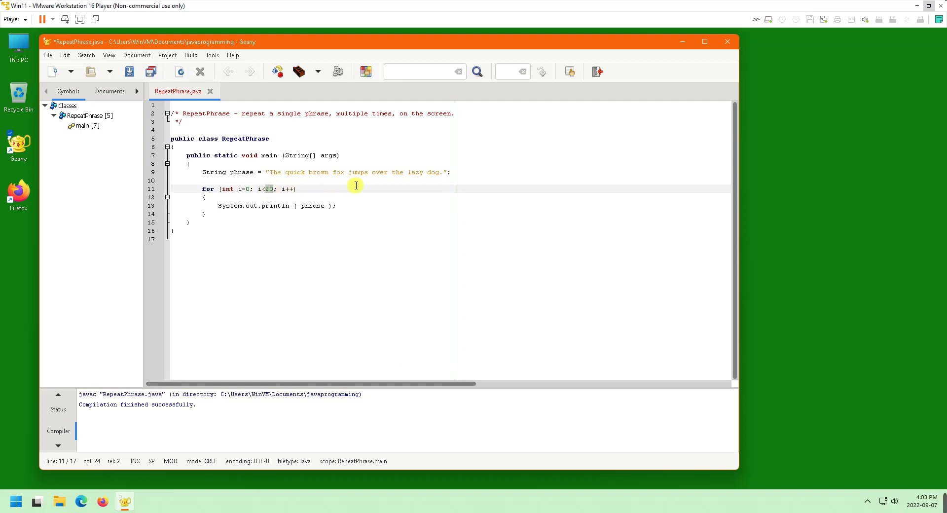
click(279, 71)
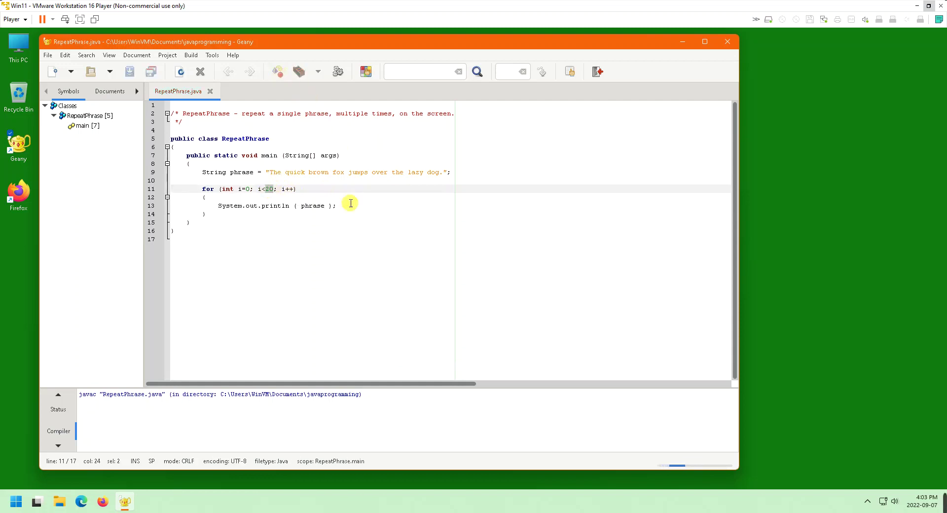
click(338, 73)
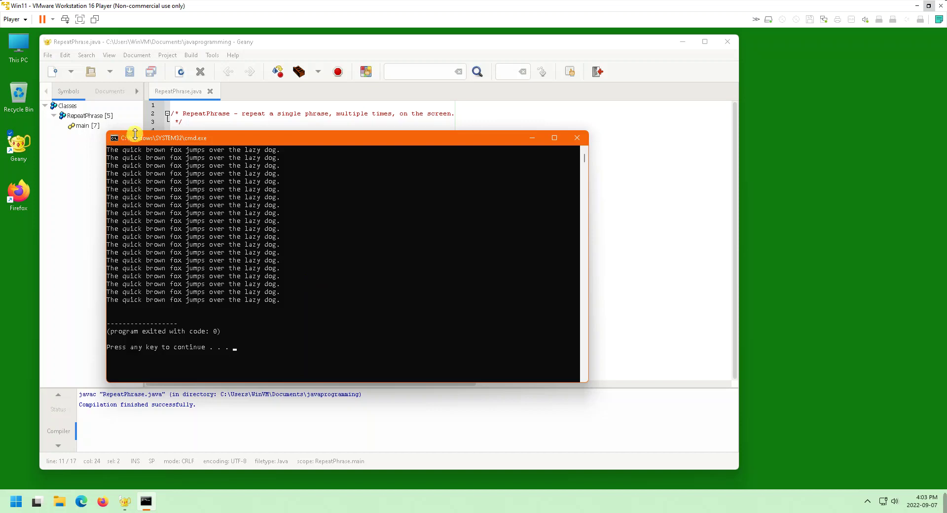
mouse_move(135, 132)
mouse_down()
mouse_move(135, 27)
mouse_move(148, 127)
mouse_up()
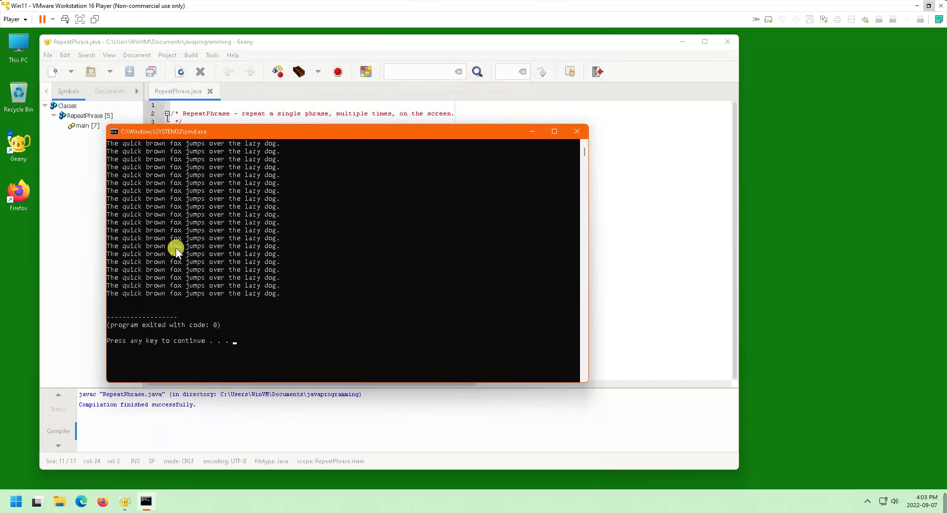
key(Return)
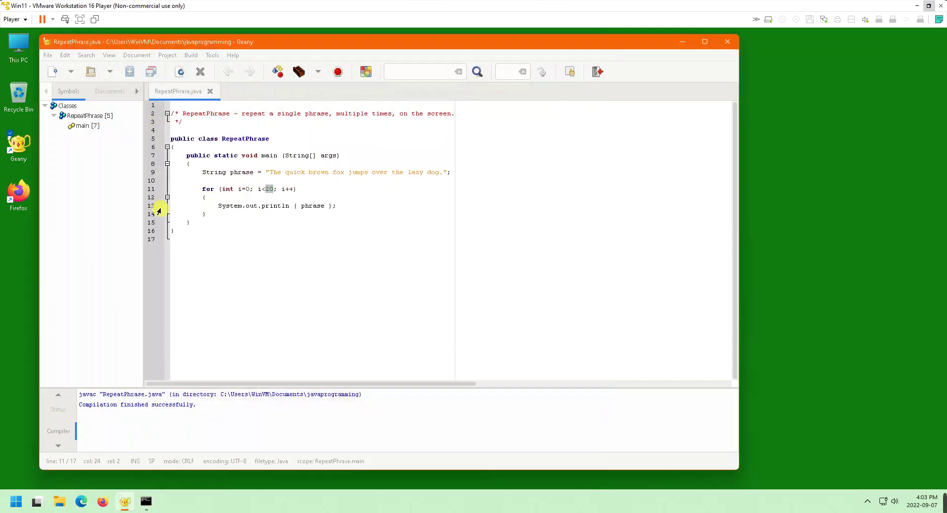
Change the loop limit from 20 to 200, recompile, and run RepeatPhrase
click(265, 189)
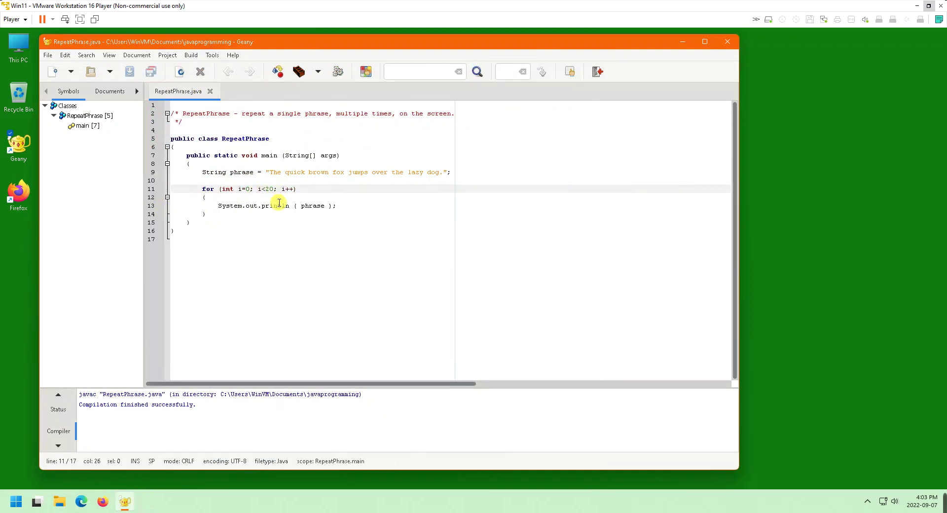
text(0)
click(278, 72)
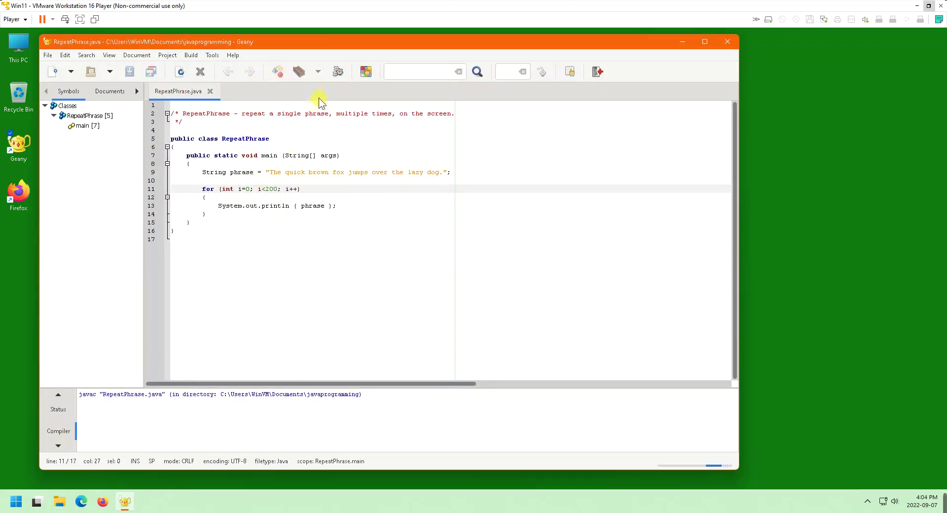
click(335, 70)
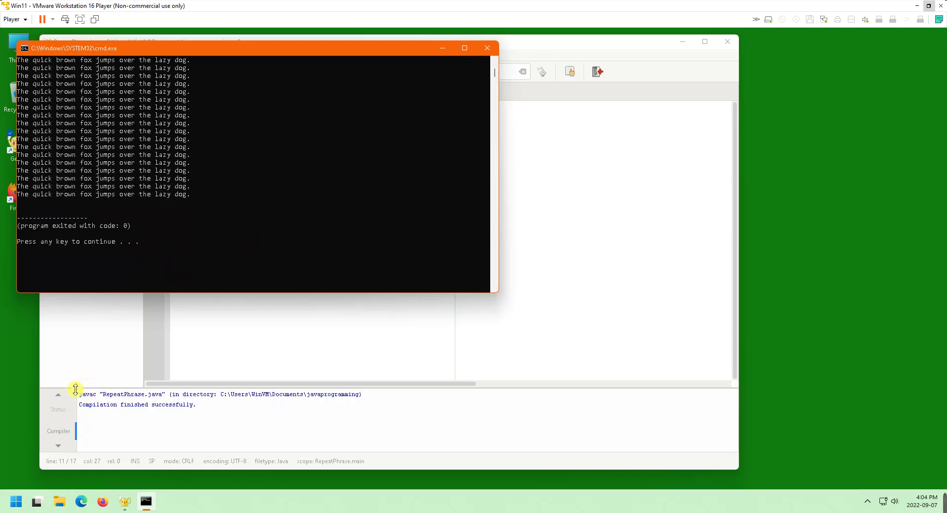
Find and launch WordPad by searching 'word' from the Start menu
click(15, 504)
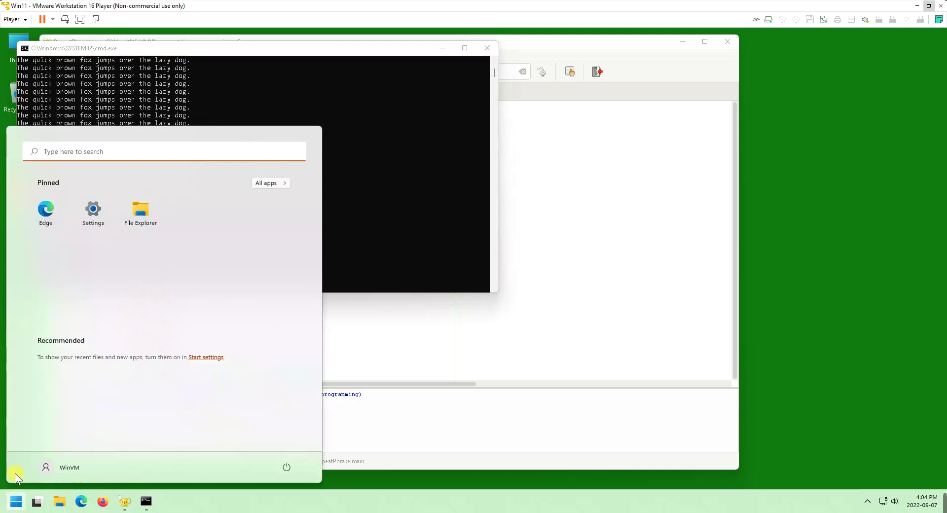
text(word)
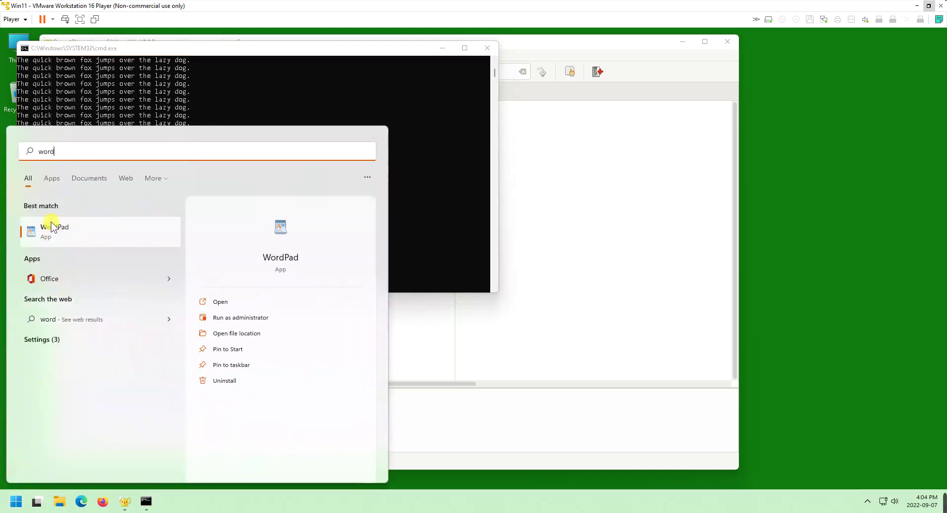
key(Escape)
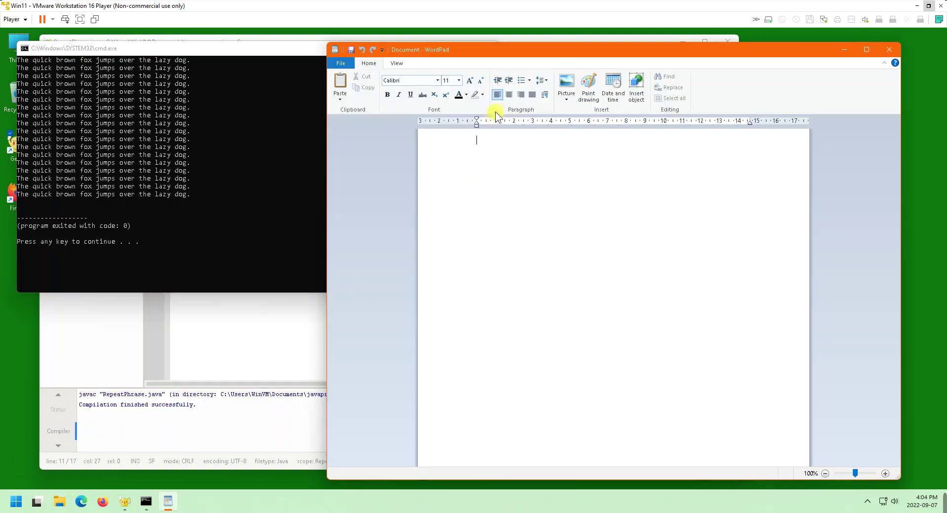
Type a centred 'COMP1130 Assignment 1' header with the student's name, then left-aligned 'Run 1'
click(510, 97)
text(quick)
key(BackSpace)
key(BackSpace)
key(BackSpace)
key(BackSpace)
key(BackSpace)
text(COMP1130 )
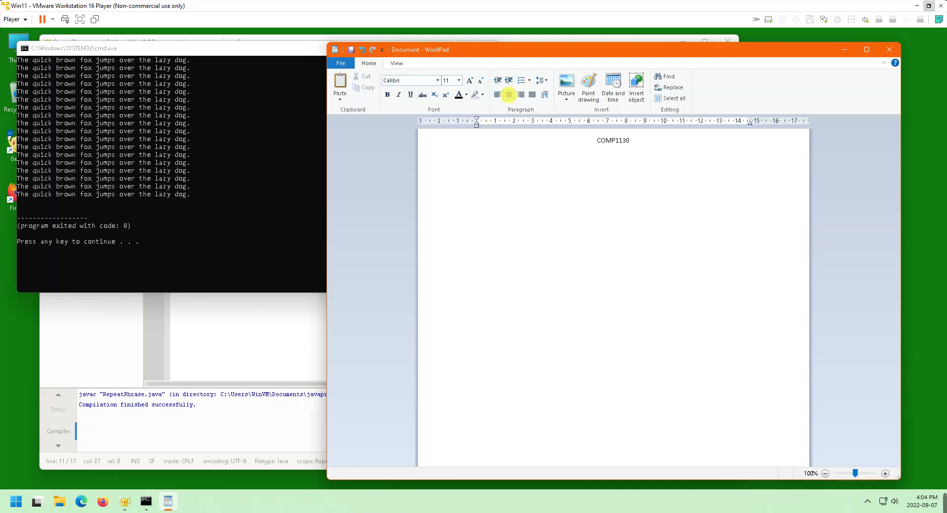
text(Assignment 1 )
click(497, 95)
text(Run 1)
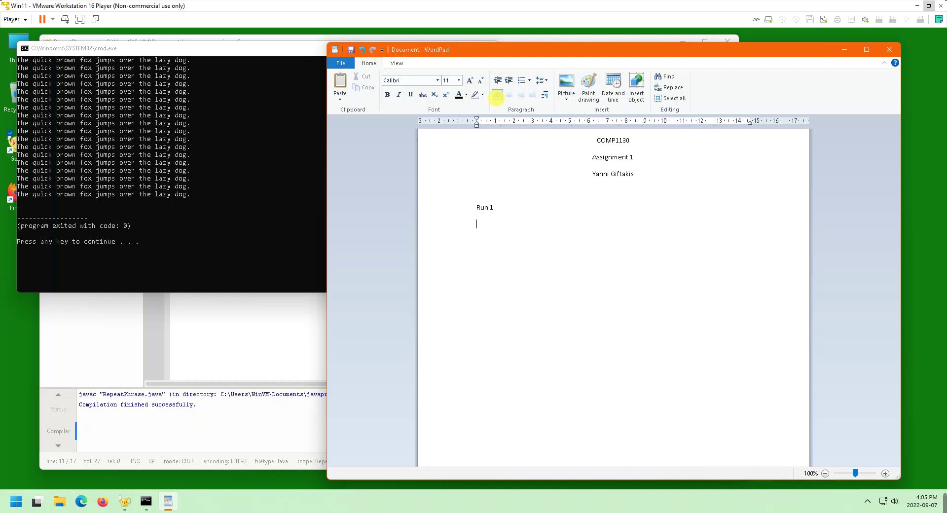
Bring the Command Prompt console forward and try dragging a selection over its output
click(191, 51)
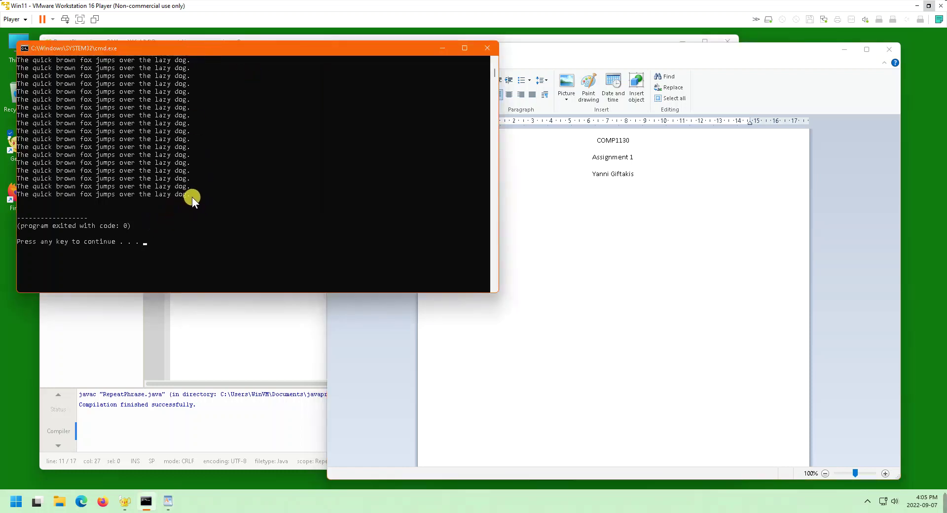
drag(189, 195, 2, 33)
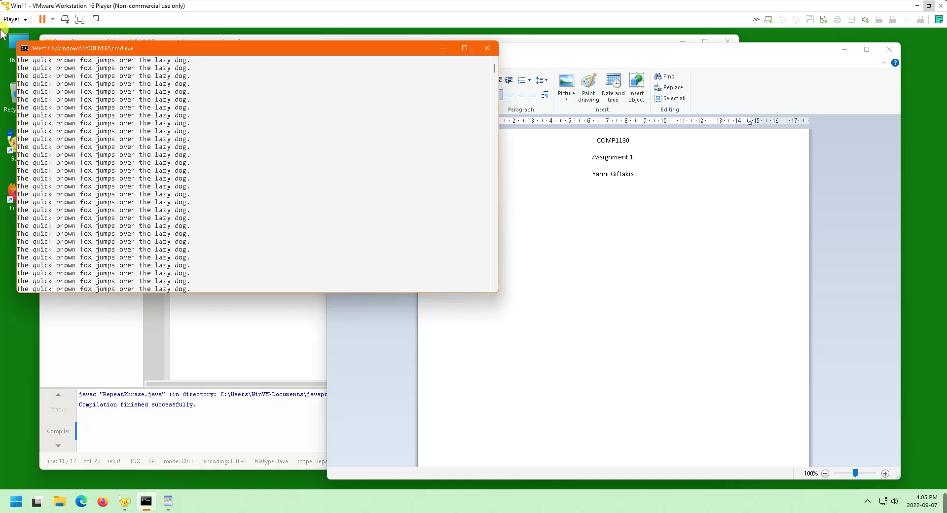
drag(2, 33, 140, 143)
click(140, 143)
click(167, 170)
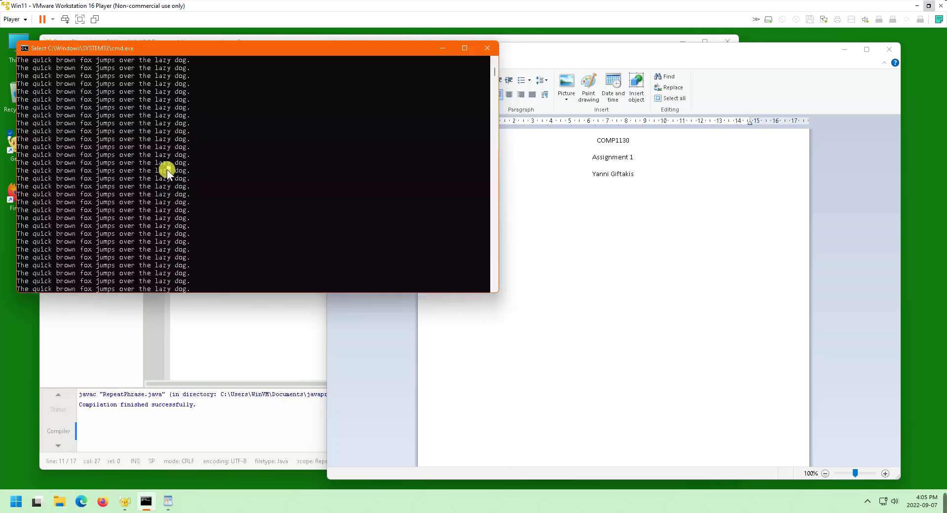
scroll(171, 157, down, 9)
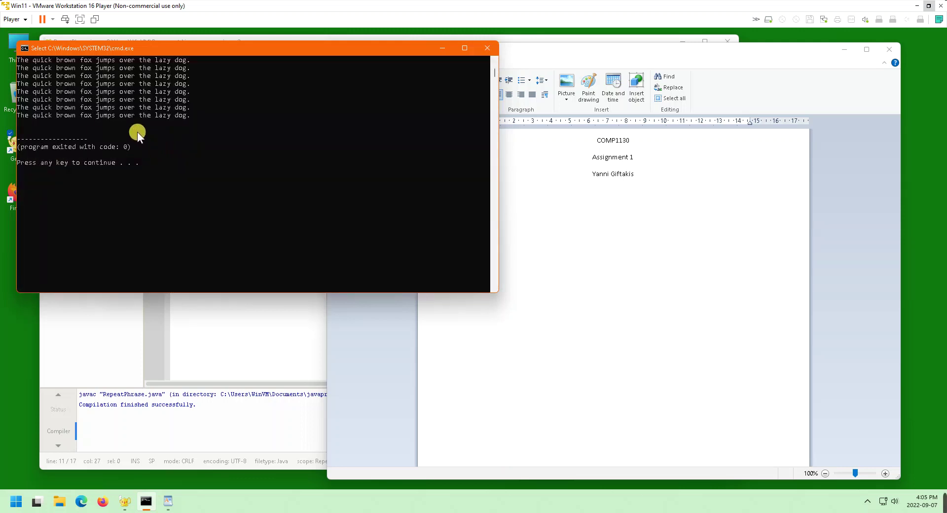
Copy all console output with Edit > Select All and Edit > Copy, then return to WordPad
click(22, 49)
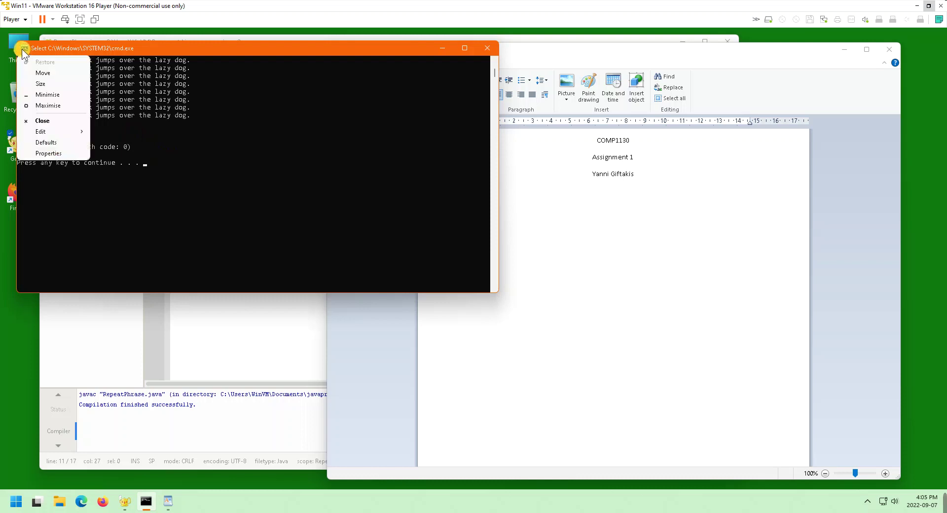
mouse_move(35, 126)
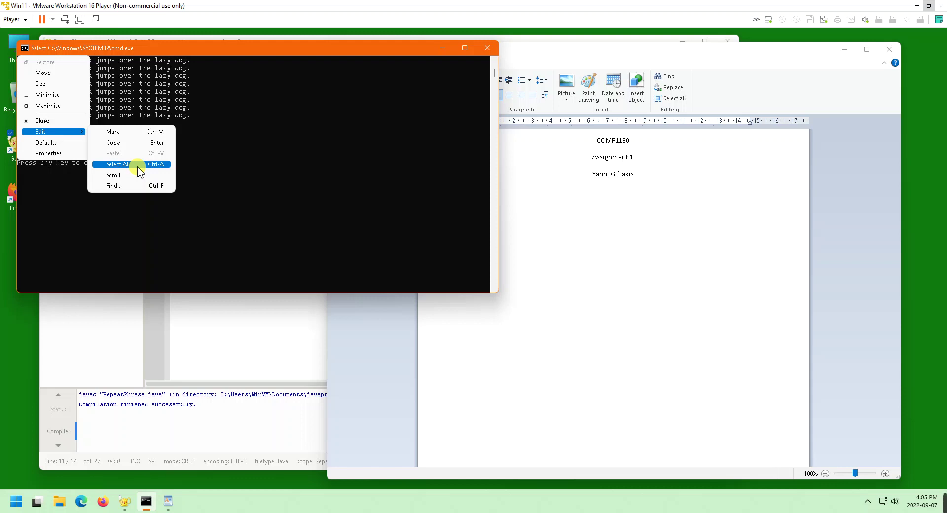
click(137, 167)
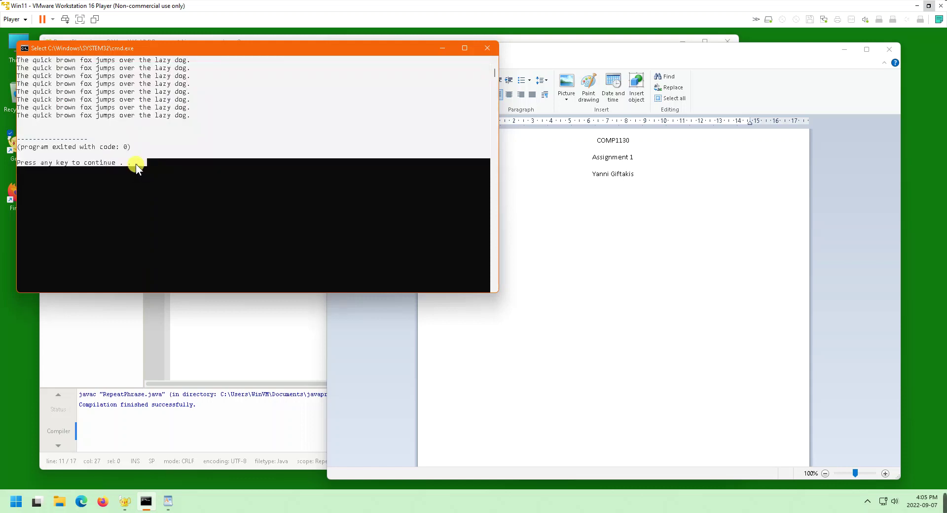
click(24, 48)
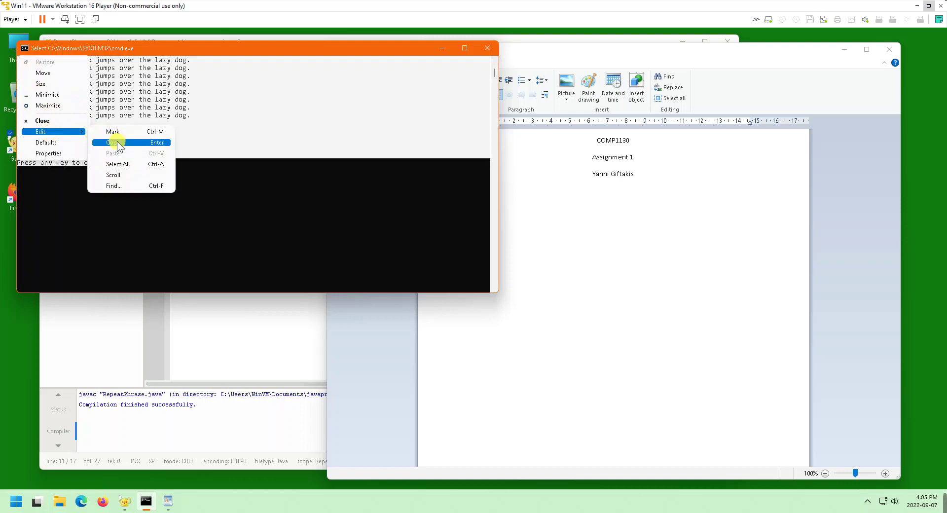
click(117, 142)
click(543, 210)
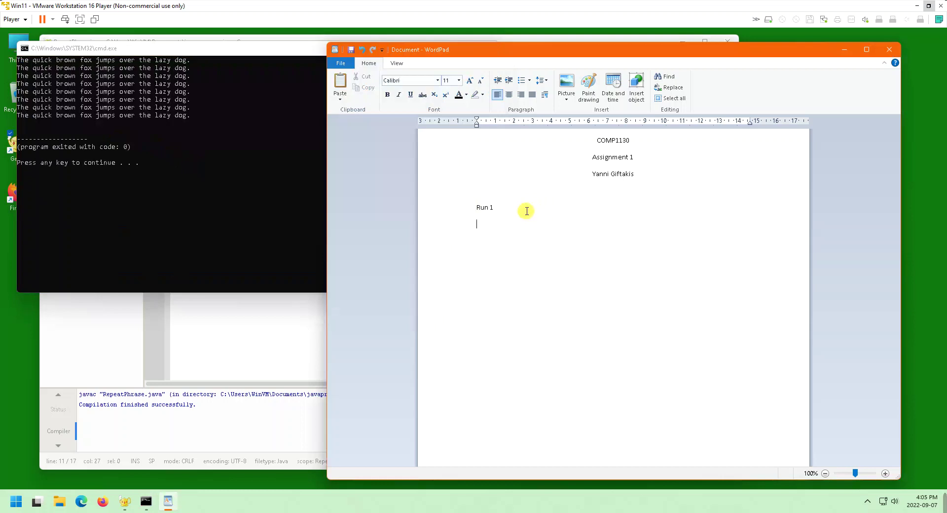
Paste the console output under Run 1 and delete the trailing exit-code and prompt lines
key(ctrl+v)
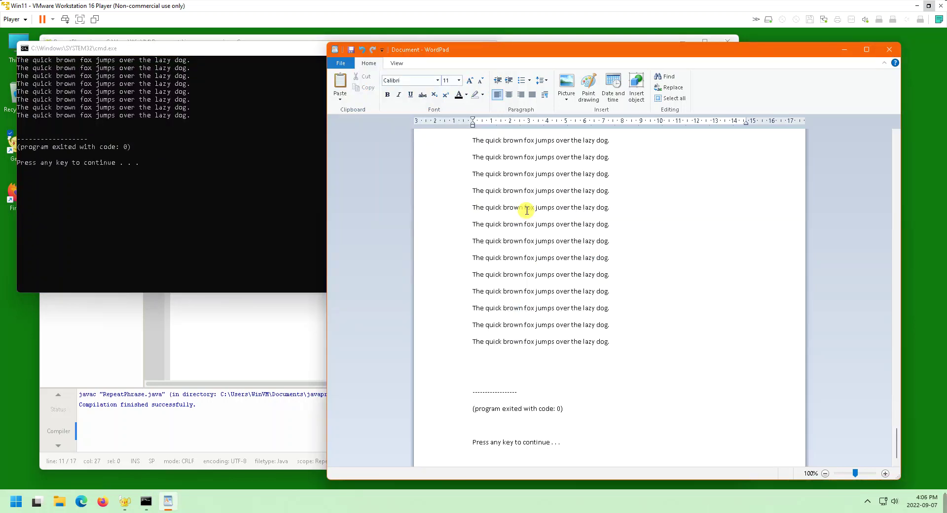
key(shift+Up)
key(shift+Up)
key(shift+Up)
key(shift+Up)
key(BackSpace)
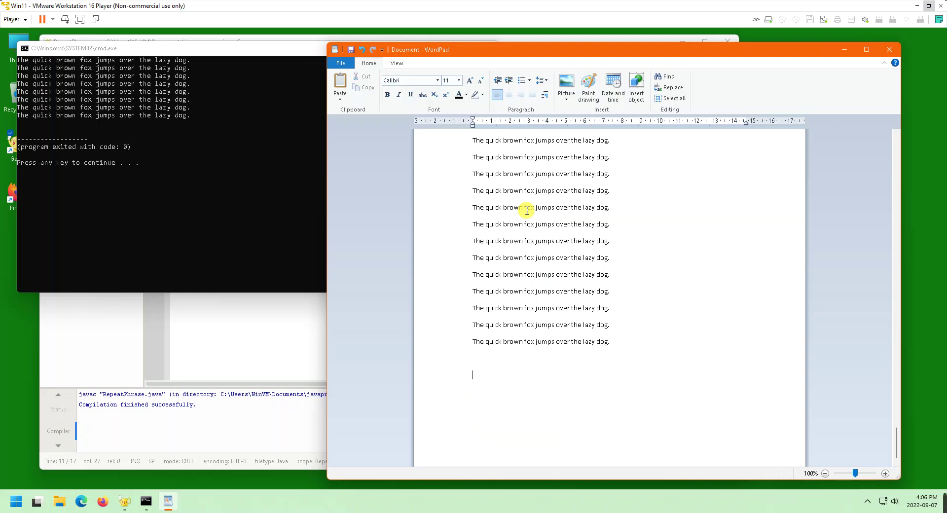
key(Up)
key(Up)
key(Up)
key(Up)
key(Up)
key(Up)
key(Up)
key(Up)
key(Up)
key(Up)
key(Up)
key(Up)
key(Up)
key(Up)
key(Up)
key(Up)
key(Up)
key(Up)
key(Up)
key(Up)
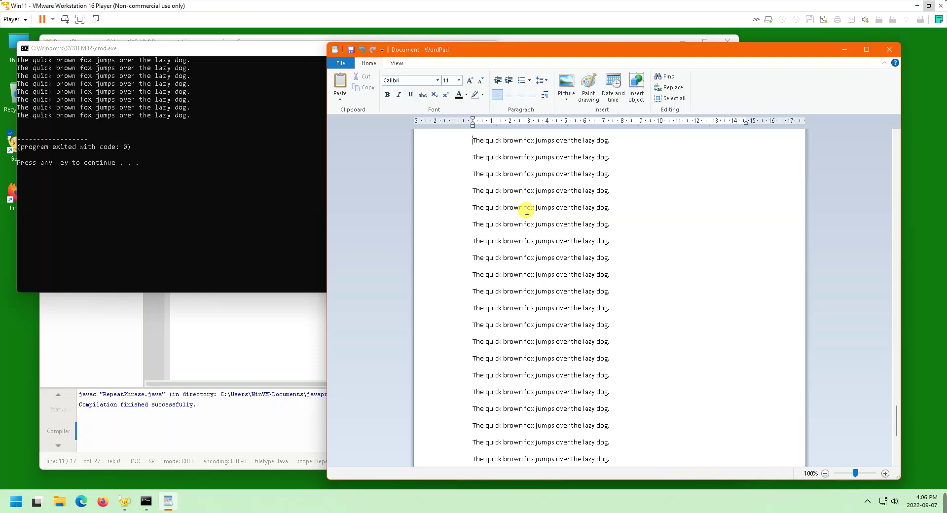
key(Up)
key(Up)
key(Up)
key(Up)
key(Up)
key(Up)
key(Up)
key(Up)
key(Up)
key(Up)
key(Up)
key(Up)
key(Up)
key(Up)
key(Up)
key(Up)
key(Up)
key(Up)
key(Up)
key(Up)
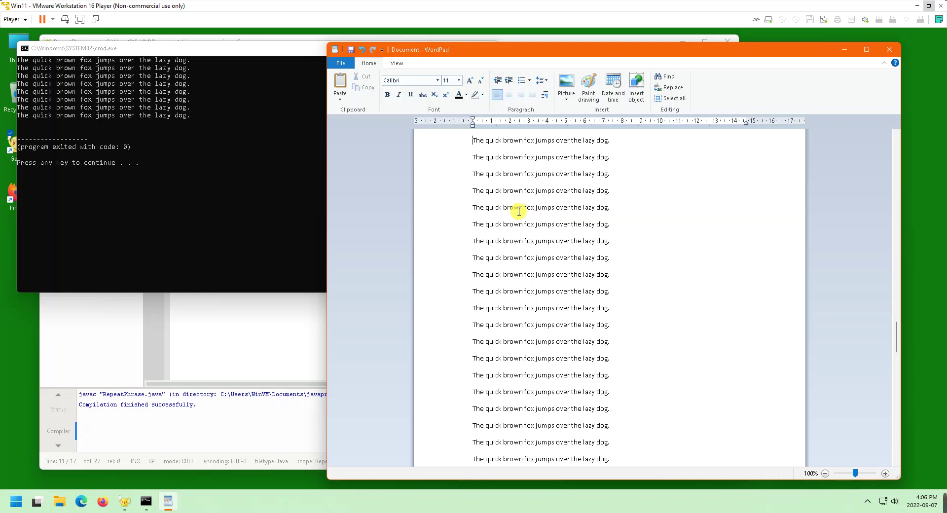
key(Up)
key(Up)
key(Up)
key(Up)
key(Up)
key(Up)
key(Up)
key(Up)
key(Up)
key(Up)
key(Up)
key(Up)
key(Up)
key(Up)
key(Up)
key(Up)
key(Up)
key(Up)
key(Up)
key(Up)
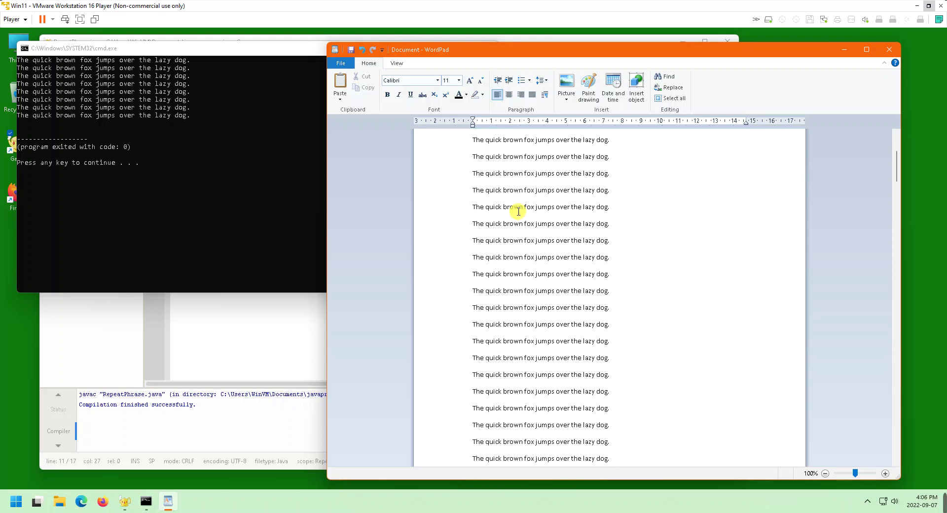
scroll(518, 211, down, 15)
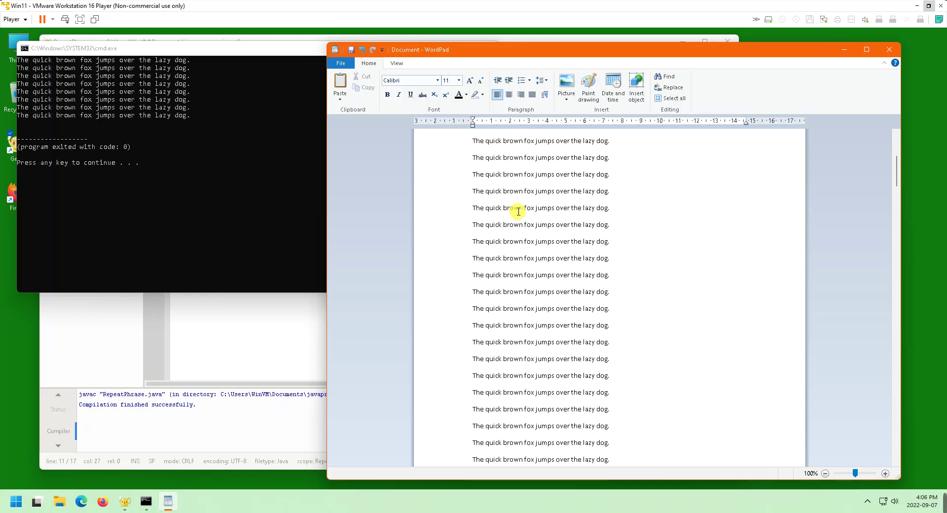
scroll(519, 212, up, 3)
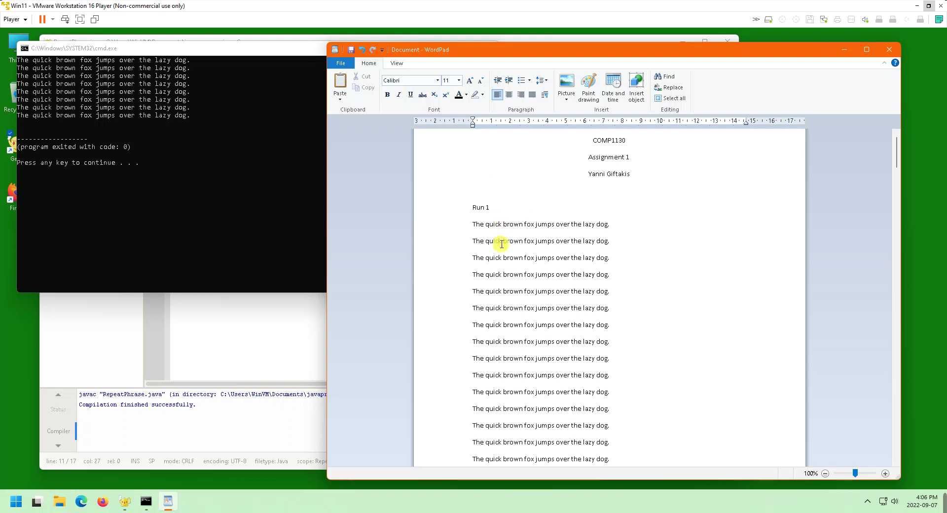
scroll(506, 244, down, 10)
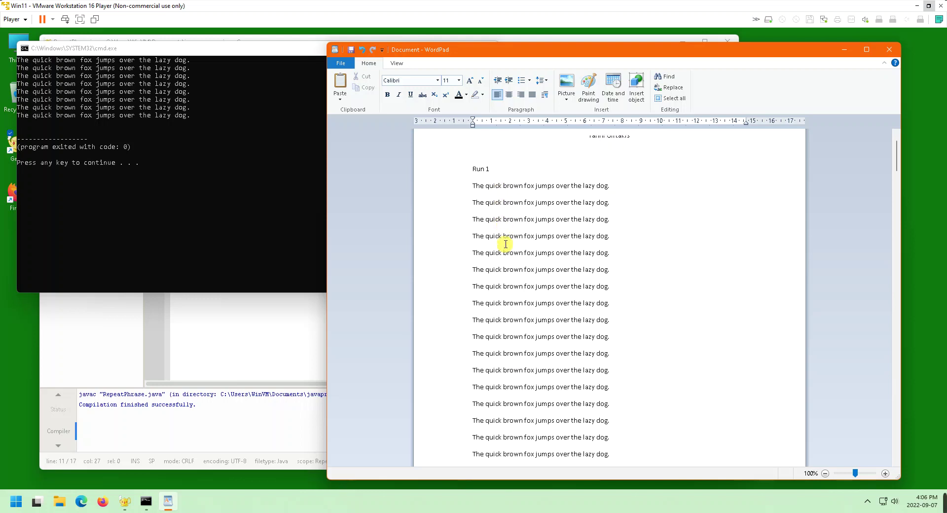
scroll(508, 237, down, 10)
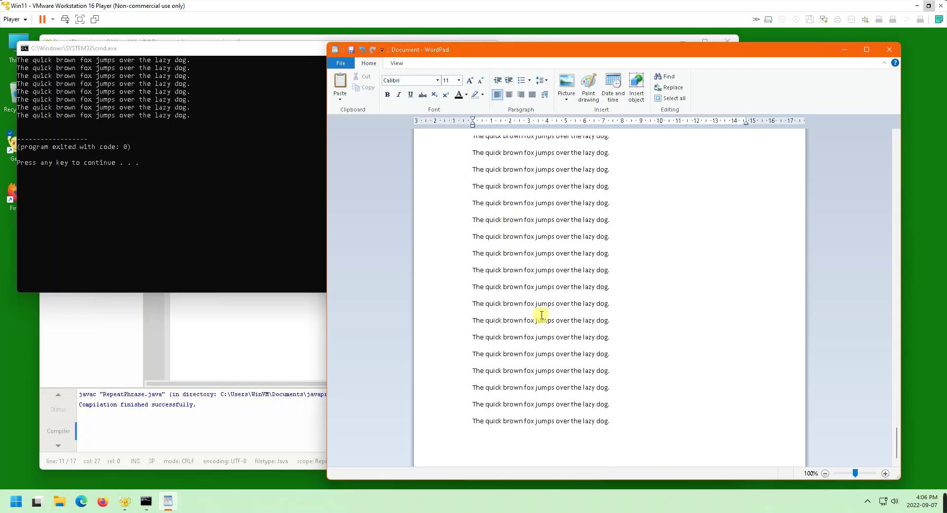
Add a 'Run 2' label below the pasted output and return to Geany
click(578, 455)
text(Run 2)
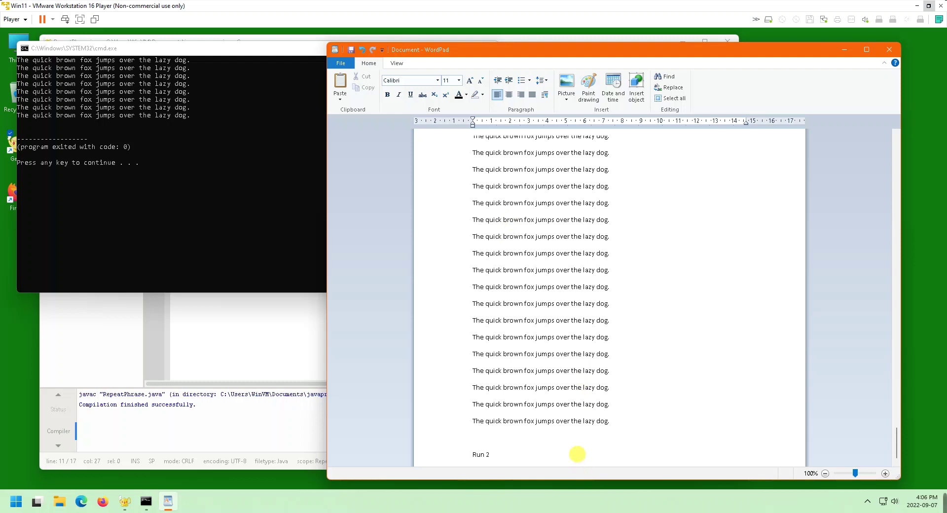
key(Return)
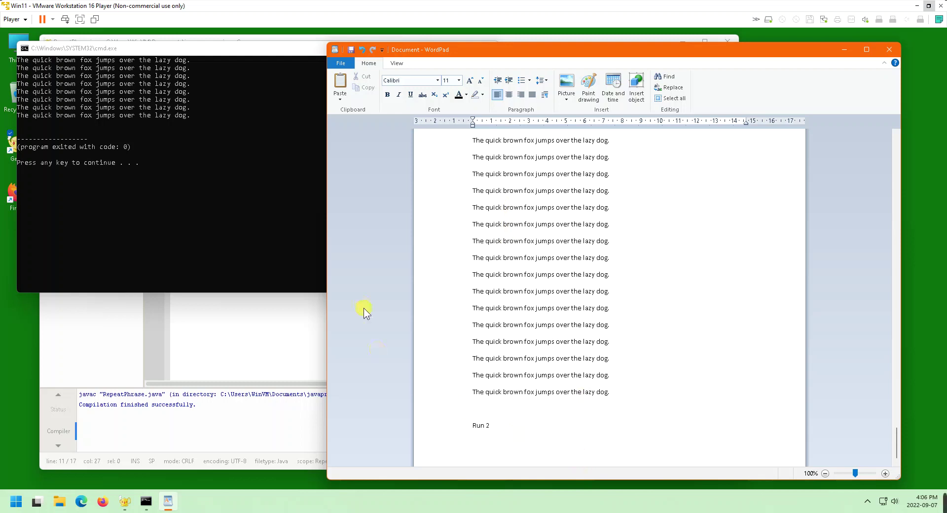
key(Return)
click(266, 302)
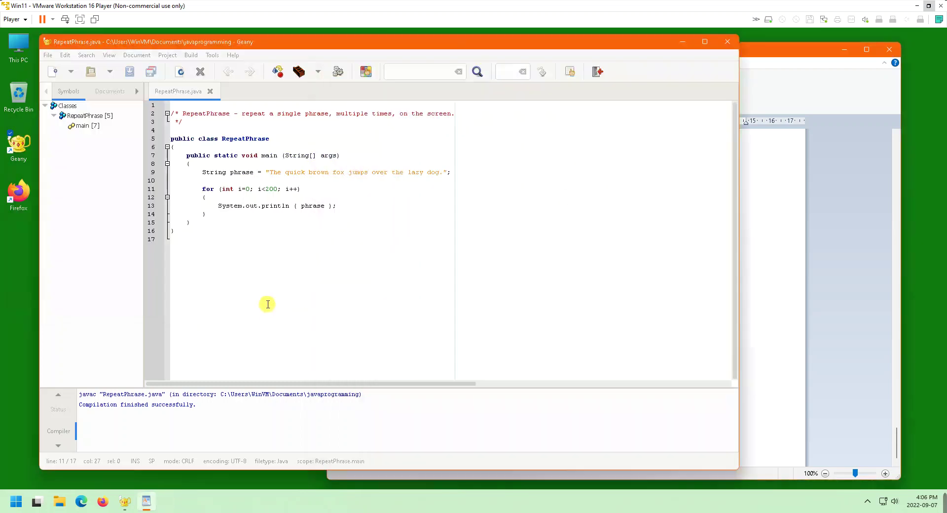
Replace the phrase string on line 9 with 'Bumblebees'
click(269, 172)
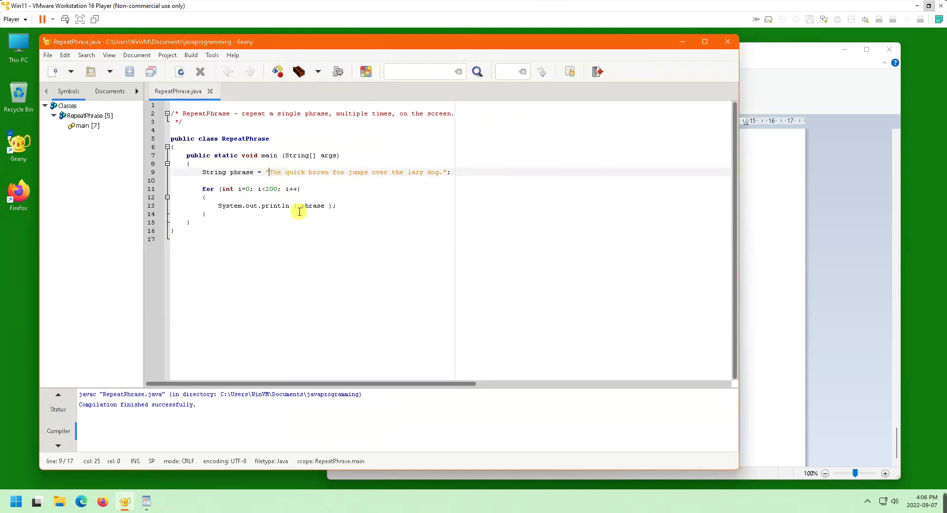
key(Delete)
key(Delete)
key(Delete)
key(Delete)
key(Delete)
key(Delete)
key(Delete)
key(Delete)
key(Delete)
key(Delete)
key(Delete)
key(Delete)
key(Delete)
key(Delete)
key(Delete)
key(Delete)
key(Delete)
key(Delete)
key(Delete)
key(Delete)
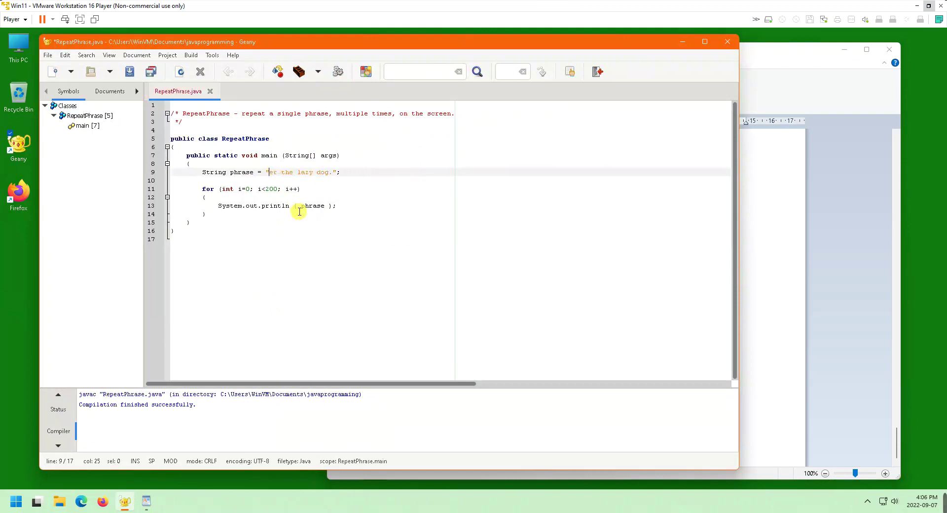
key(Delete)
key(Delete)
key(Delete)
key(Delete)
text(Bumblebeee)
key(BackSpace)
text(s)
Change the loop limit from i<200 to i<20, then compile and run the program
click(277, 190)
key(BackSpace)
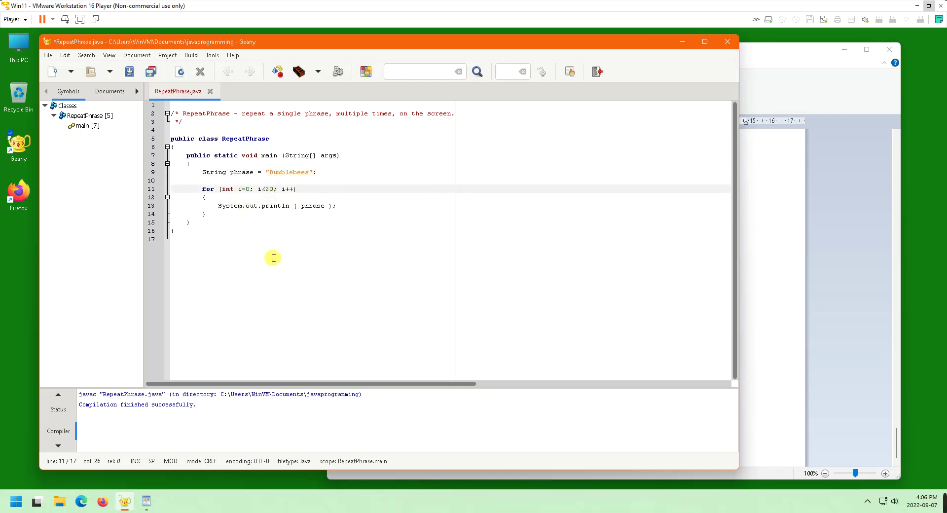
click(274, 77)
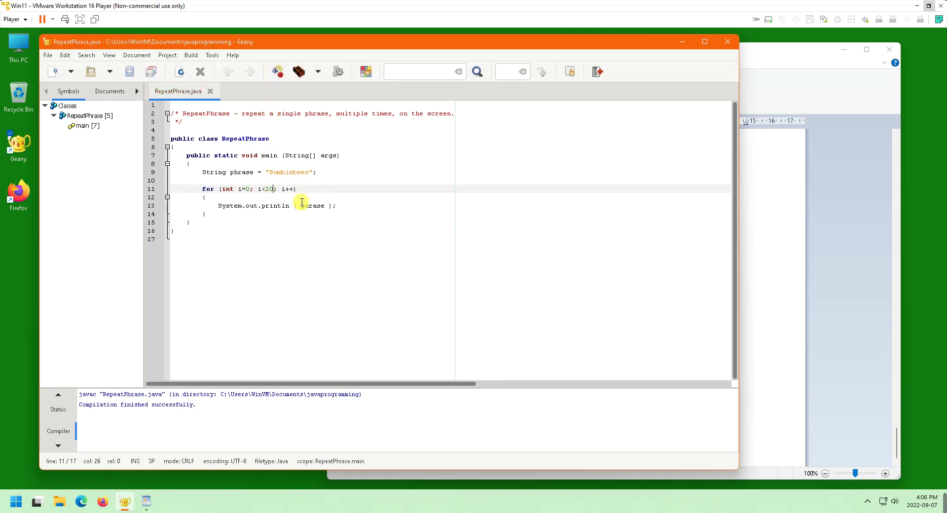
click(338, 72)
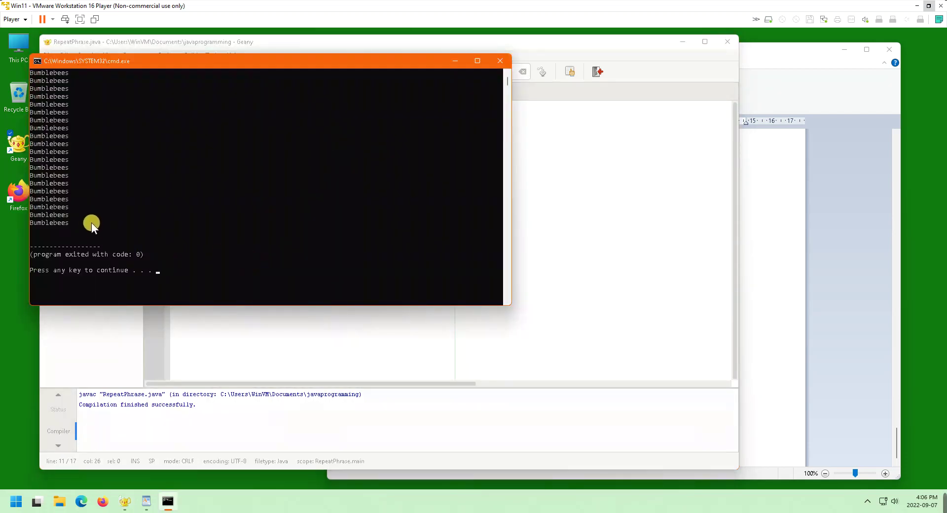
Select the whole Bumblebees output in the console window with Edit > Select All
drag(73, 223, 25, 60)
click(36, 60)
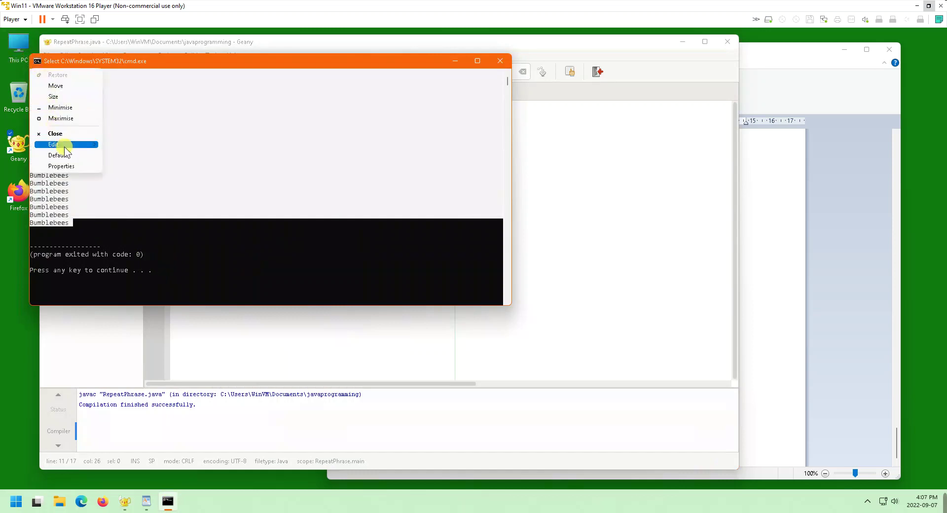
mouse_move(64, 146)
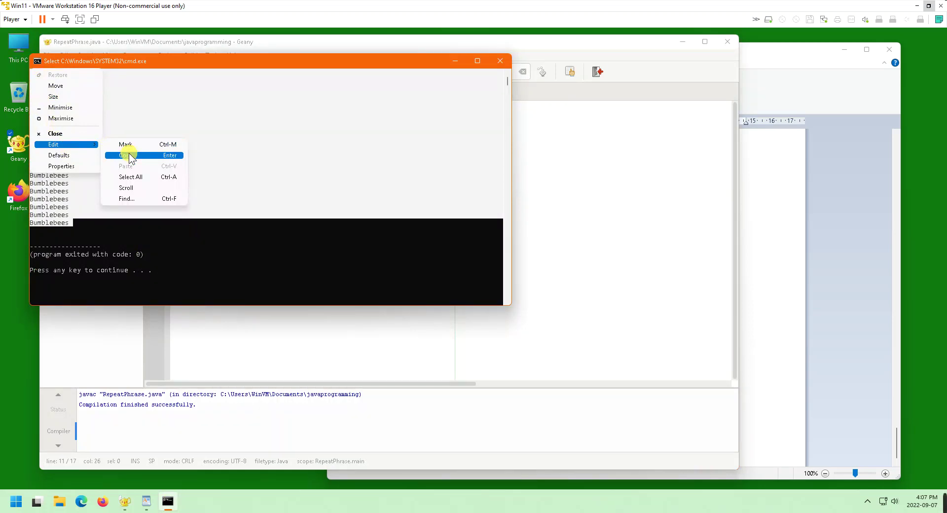
click(129, 179)
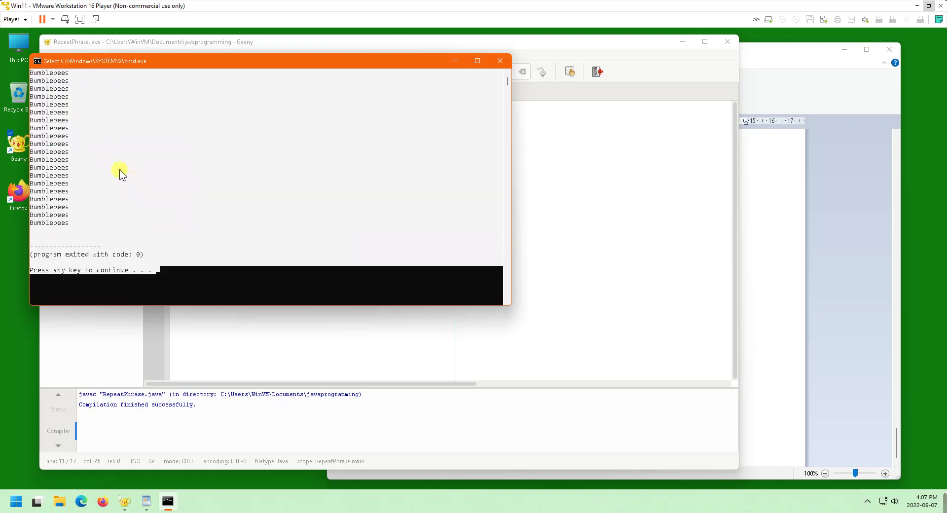
click(37, 60)
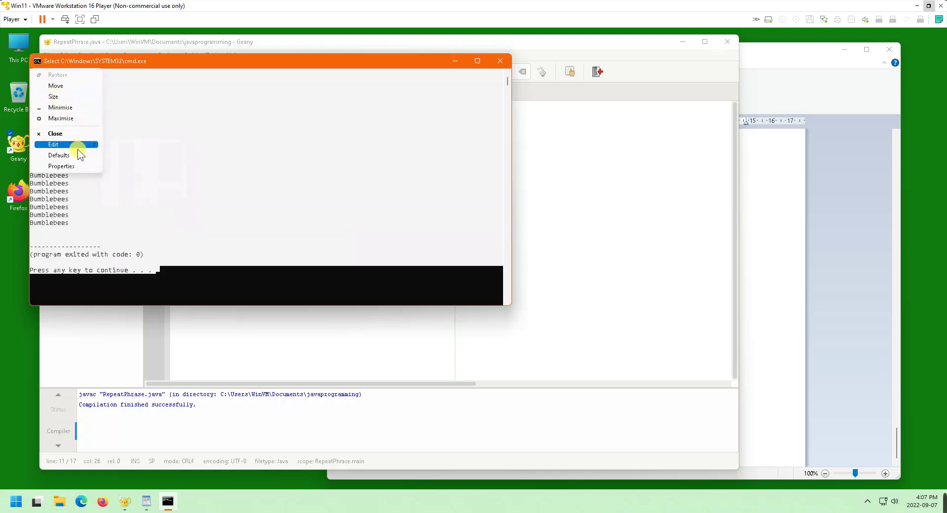
Copy the console output into WordPad, then undo the misplaced paste
click(120, 156)
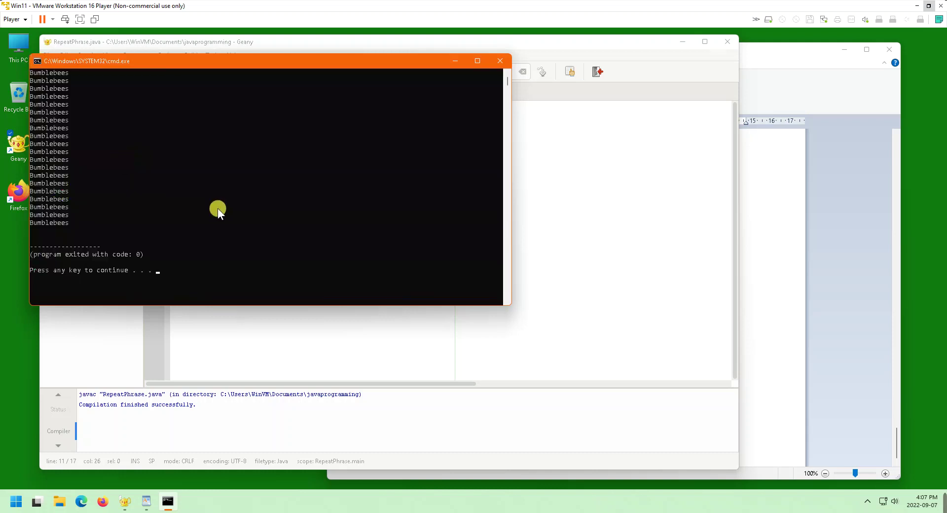
click(796, 303)
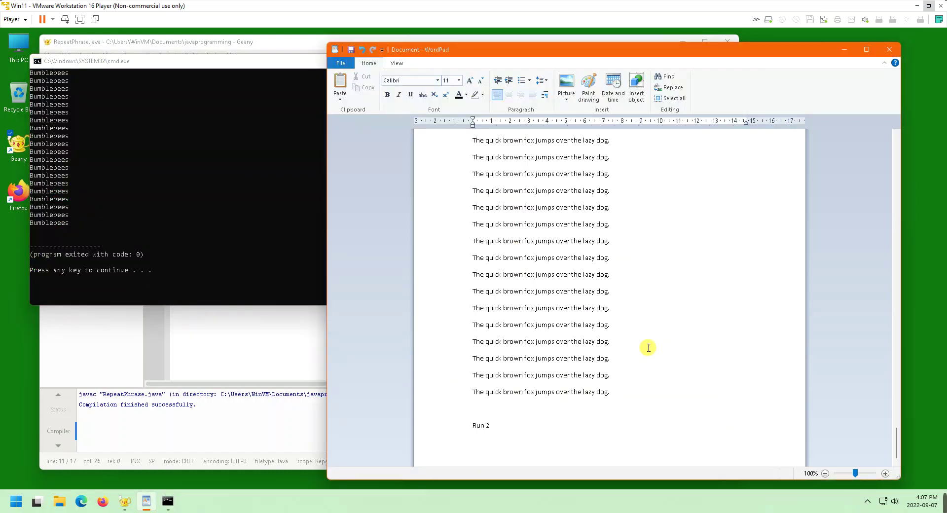
right_click(478, 437)
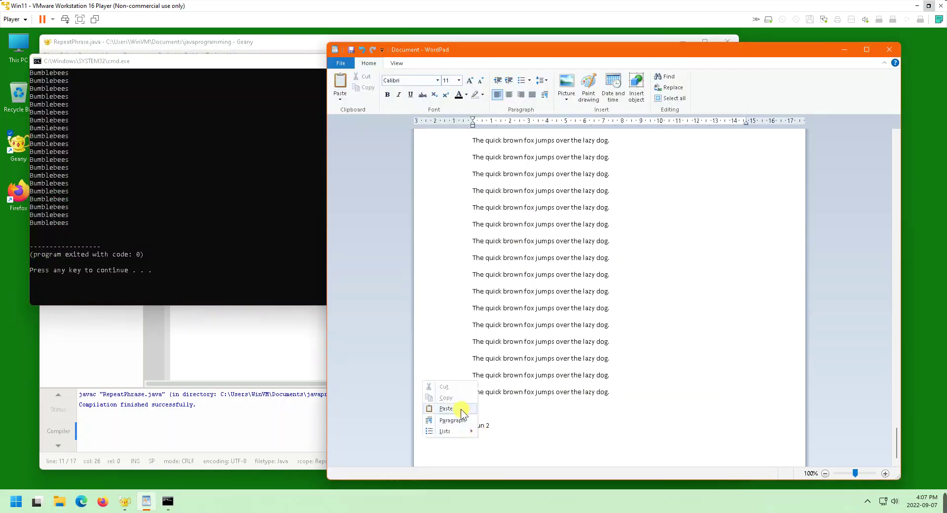
click(444, 409)
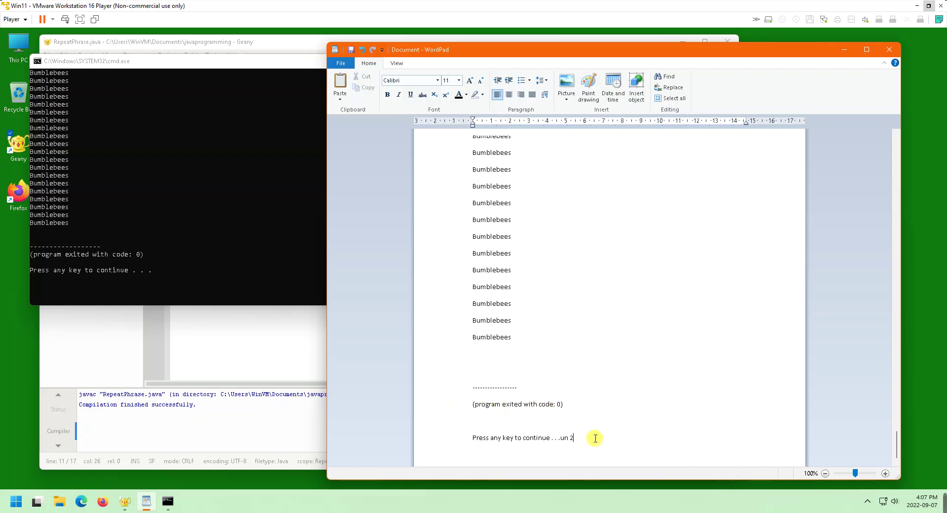
drag(594, 436, 483, 375)
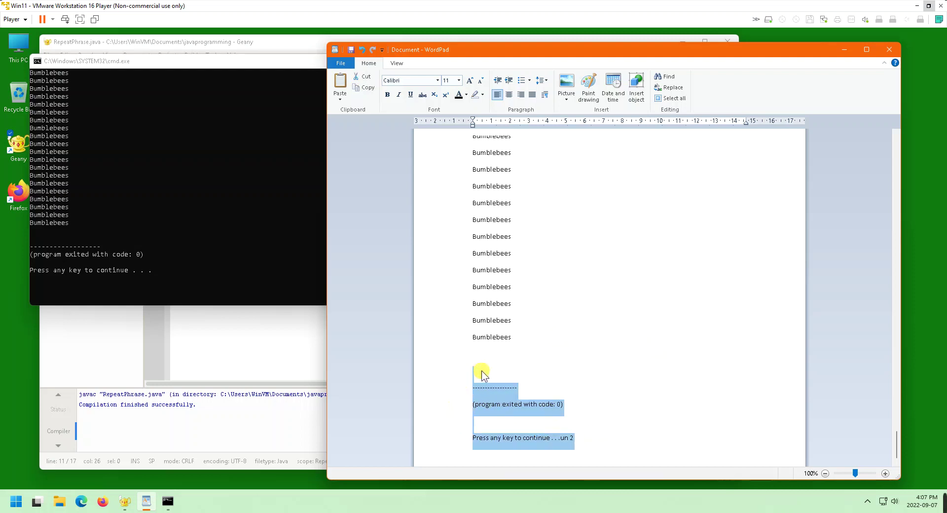
click(563, 385)
key(ctrl+z)
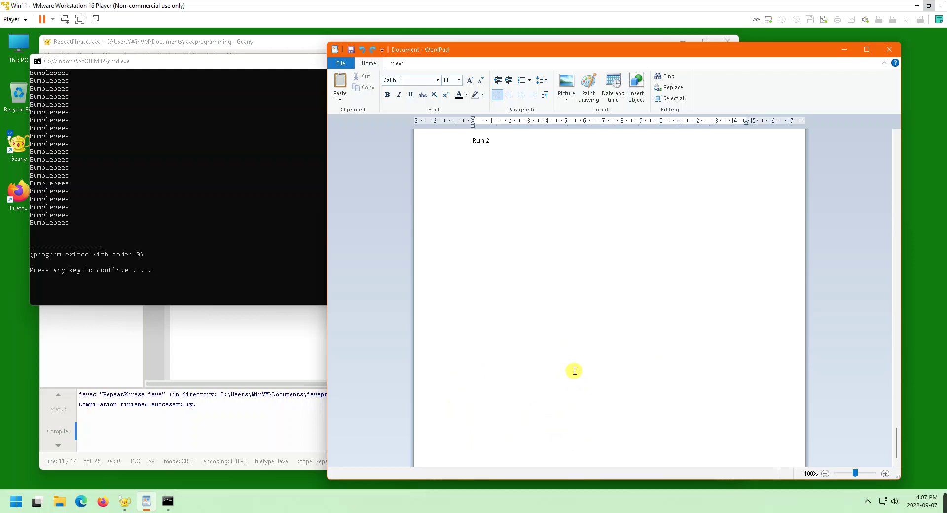
Paste the output under Run 2 and delete the exit-code and continue lines
right_click(474, 158)
click(458, 185)
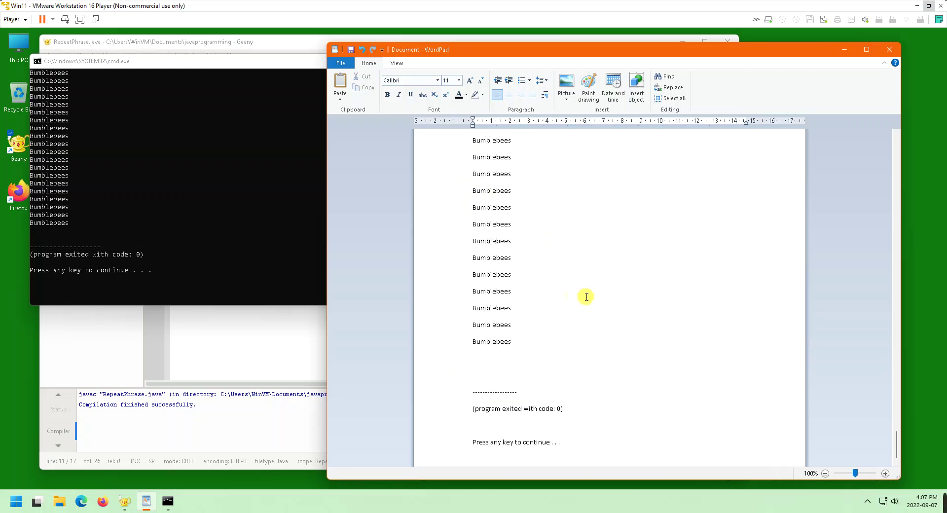
drag(561, 443, 455, 366)
key(Delete)
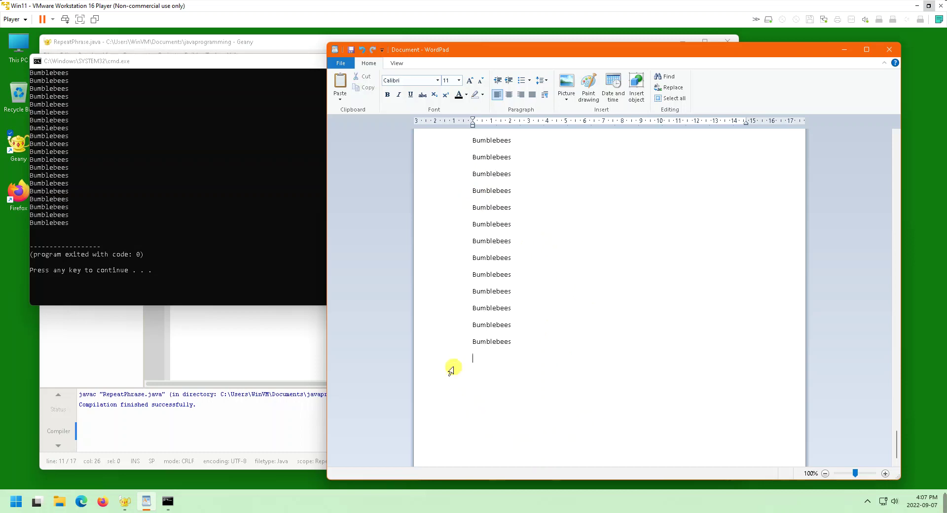
scroll(546, 359, up, 10)
scroll(548, 360, up, 10)
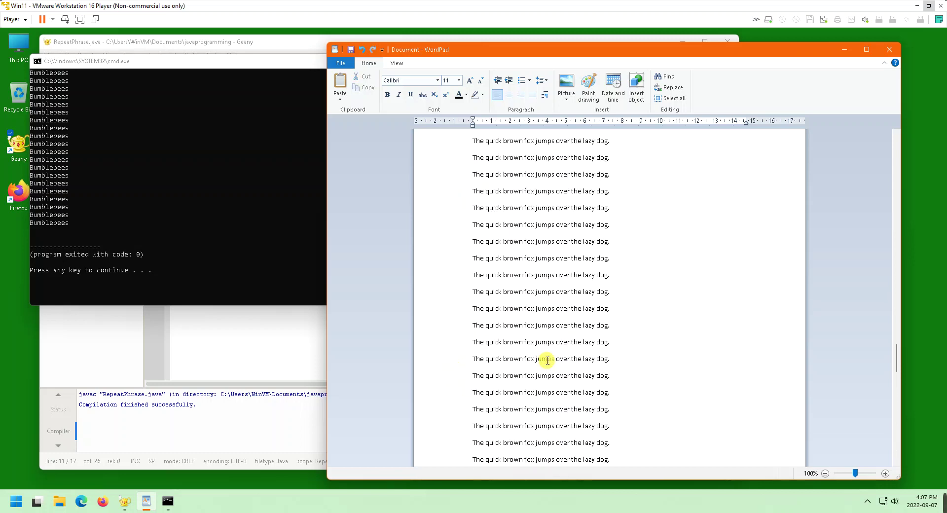
scroll(548, 360, up, 5)
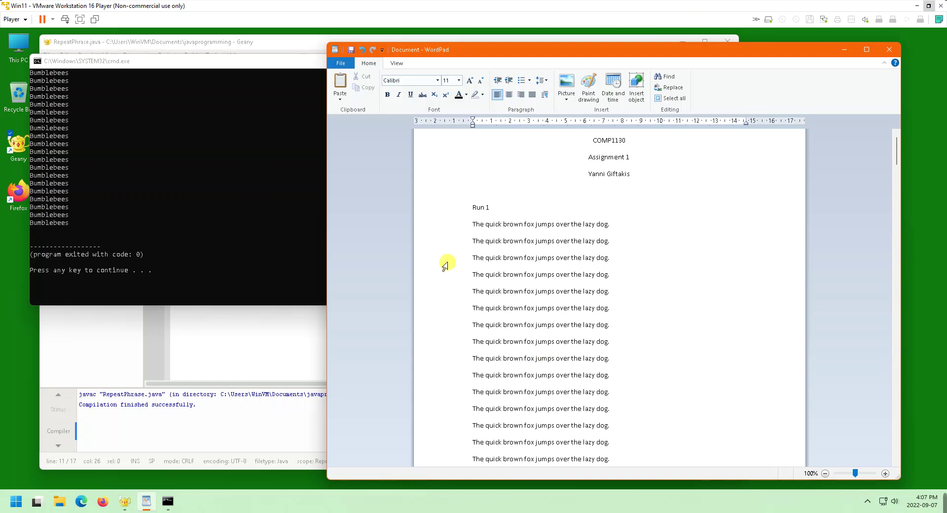
Save the document over the existing Assignment1.rtf in Documents
click(341, 64)
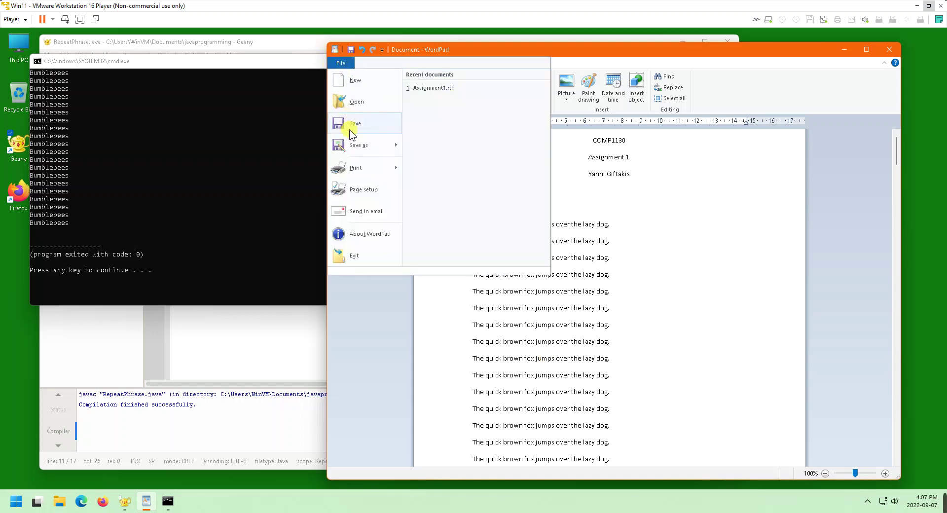
mouse_move(355, 145)
click(452, 93)
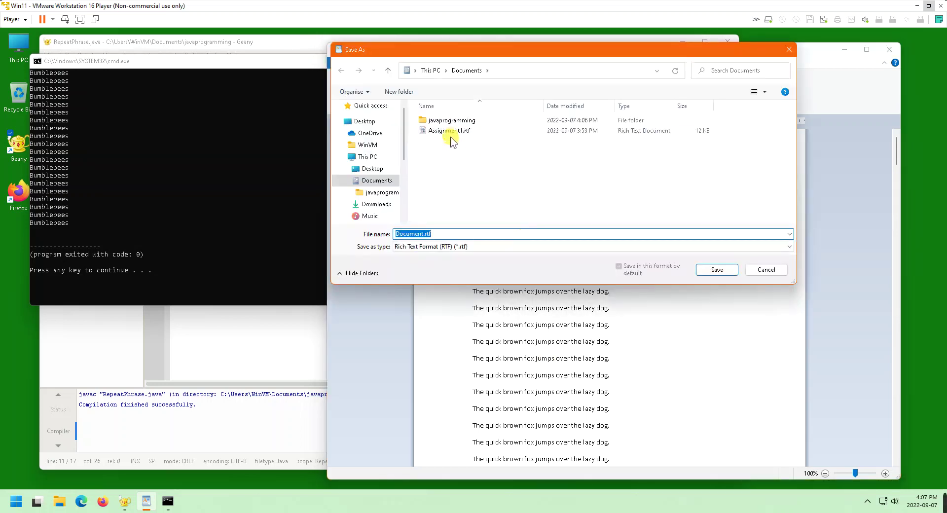
click(450, 131)
click(703, 270)
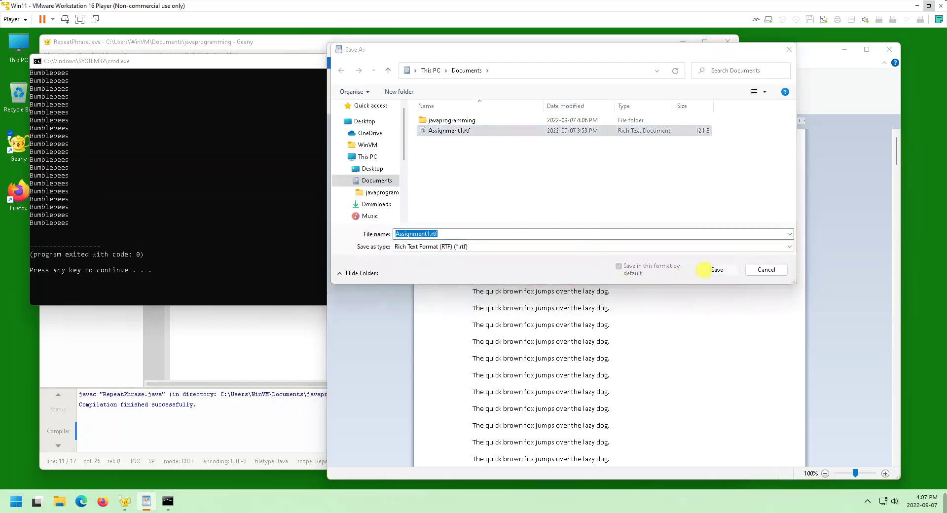
click(493, 264)
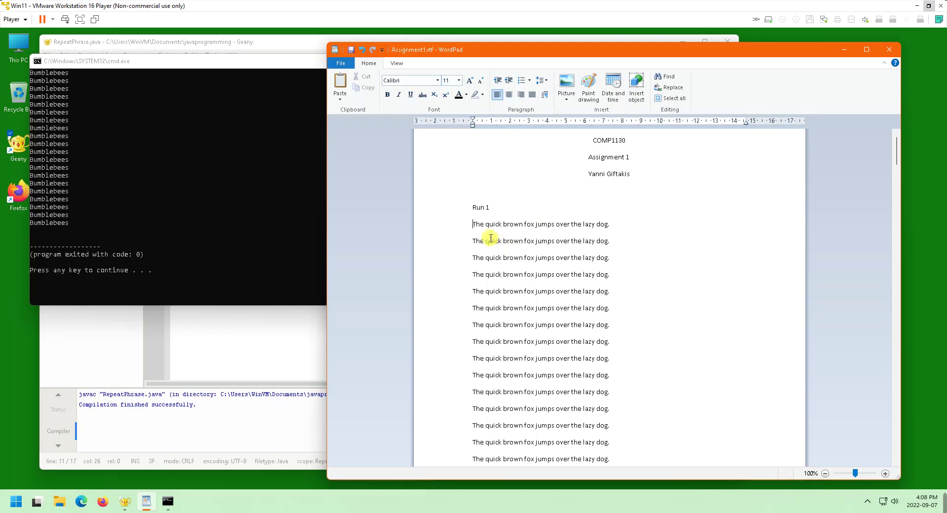
Select everything from the Run 1 label to the end of the document
drag(475, 225, 606, 361)
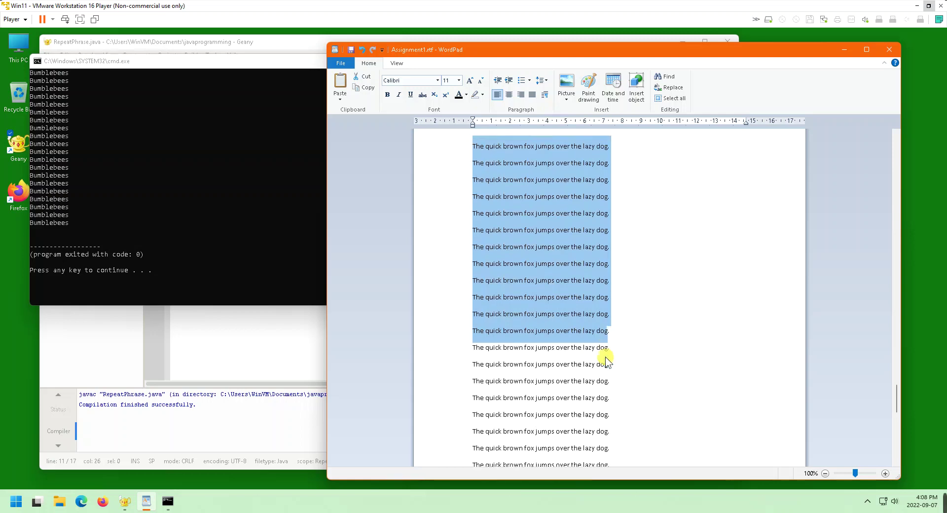
click(604, 357)
scroll(603, 353, down, 5)
shift+click(614, 206)
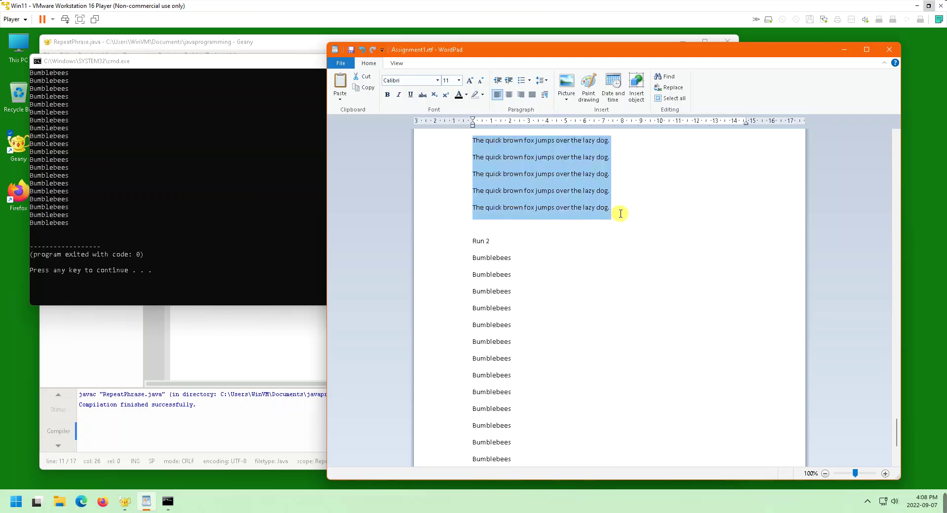
click(610, 315)
key(ctrl+Home)
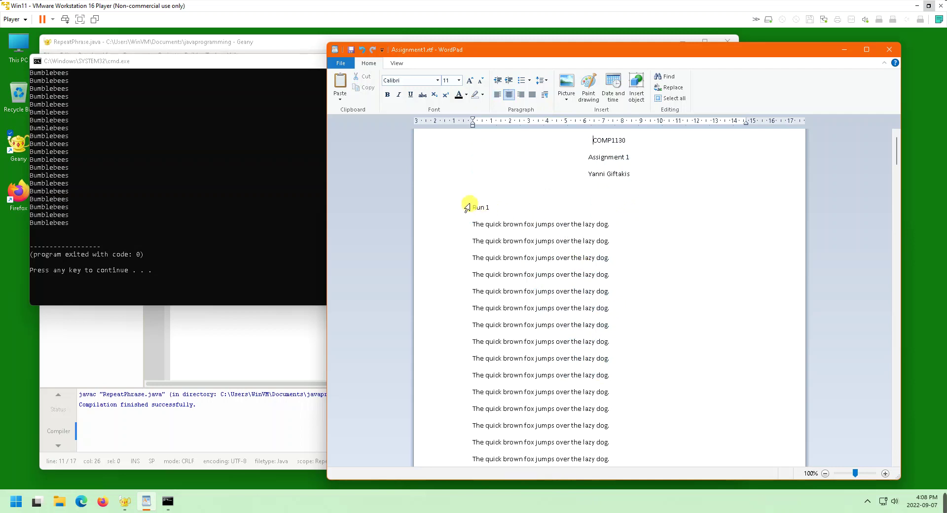
click(473, 207)
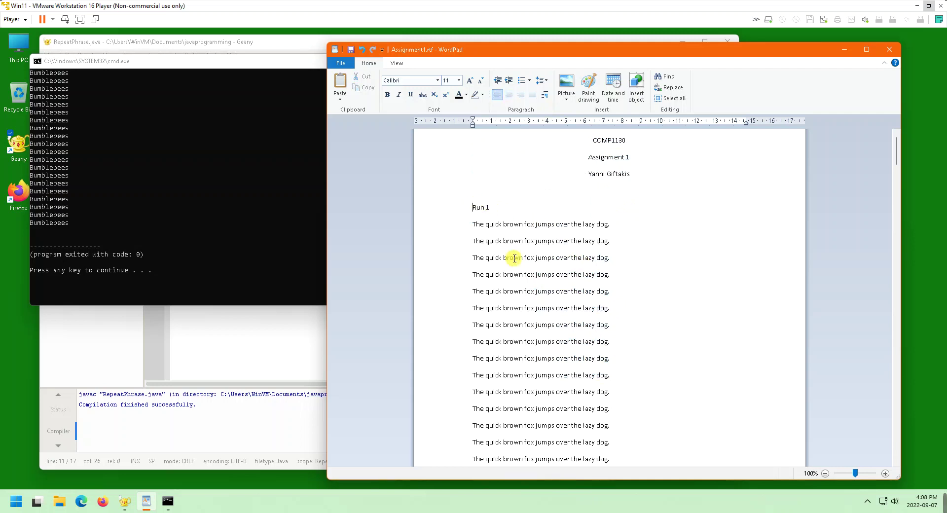
scroll(515, 258, down, 20)
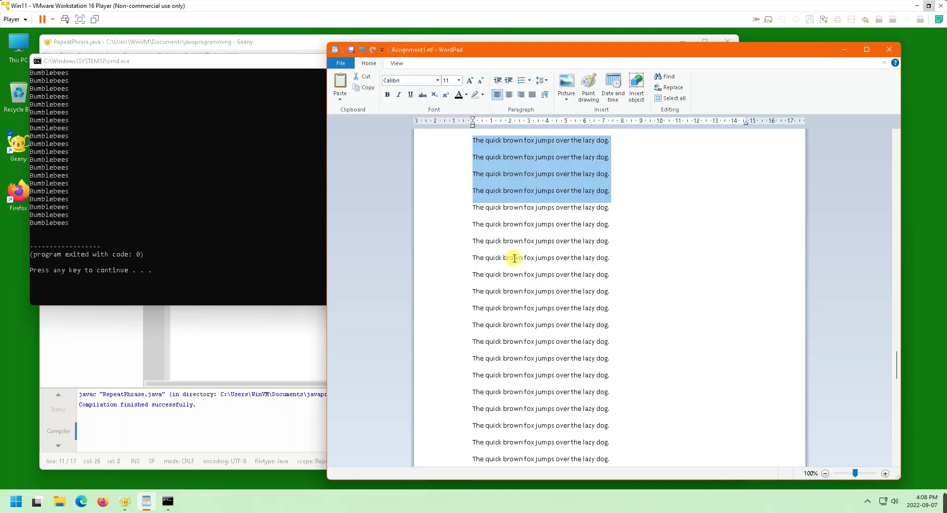
key(ctrl+shift+End)
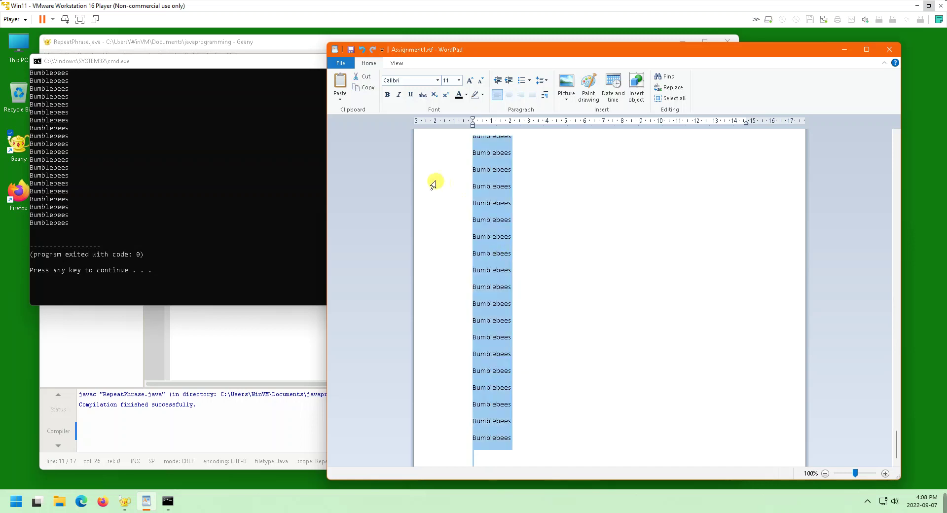
Set the selected program output lines to the Consolas font
click(438, 80)
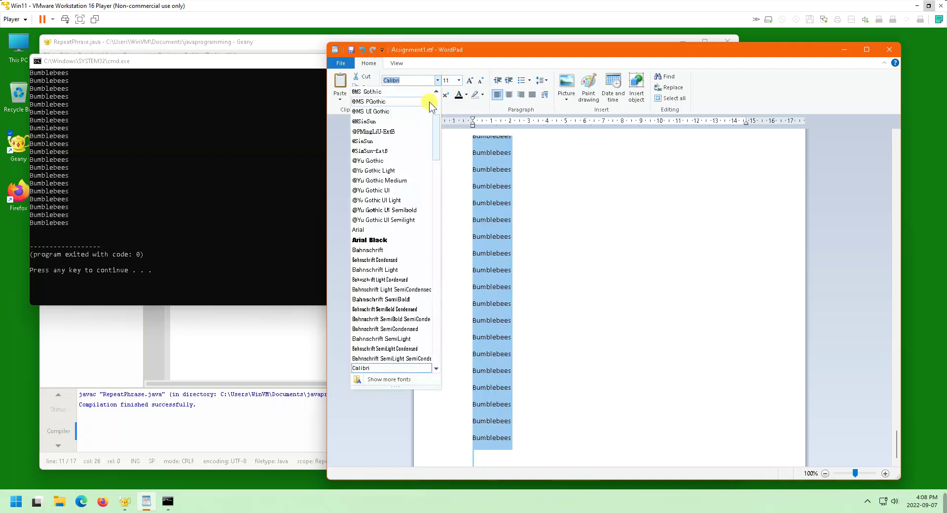
scroll(381, 234, down, 4)
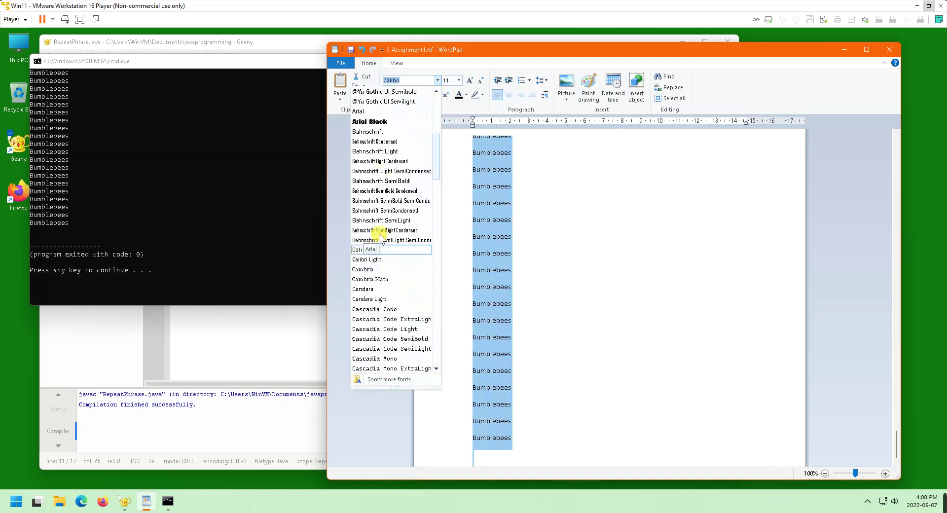
scroll(380, 237, down, 4)
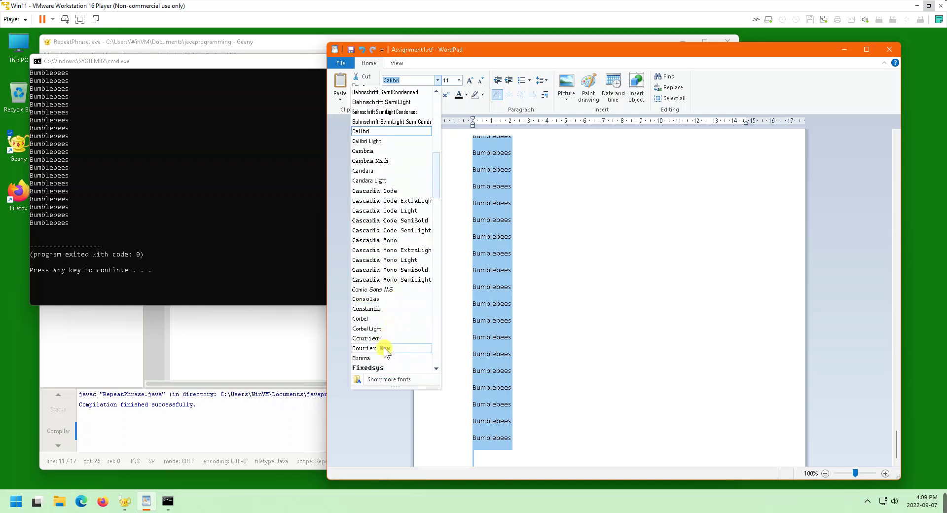
scroll(384, 336, down, 3)
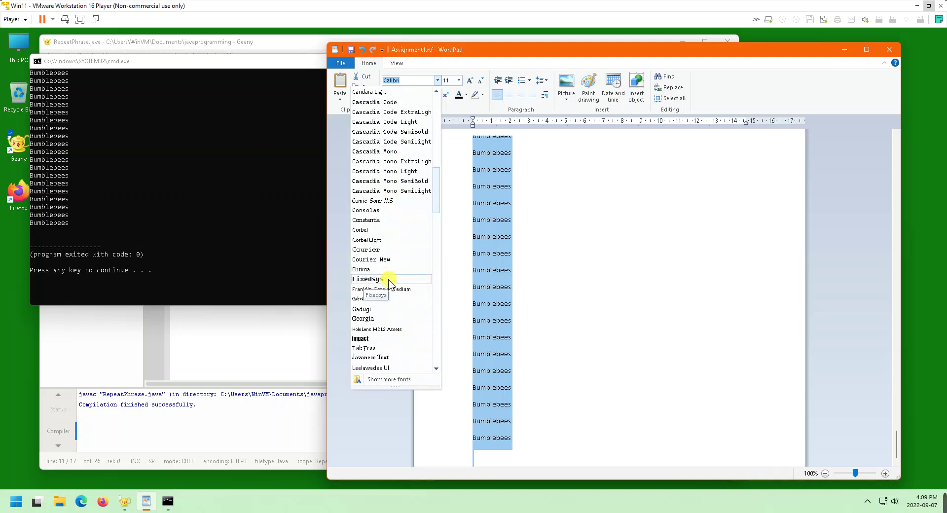
scroll(388, 280, down, 7)
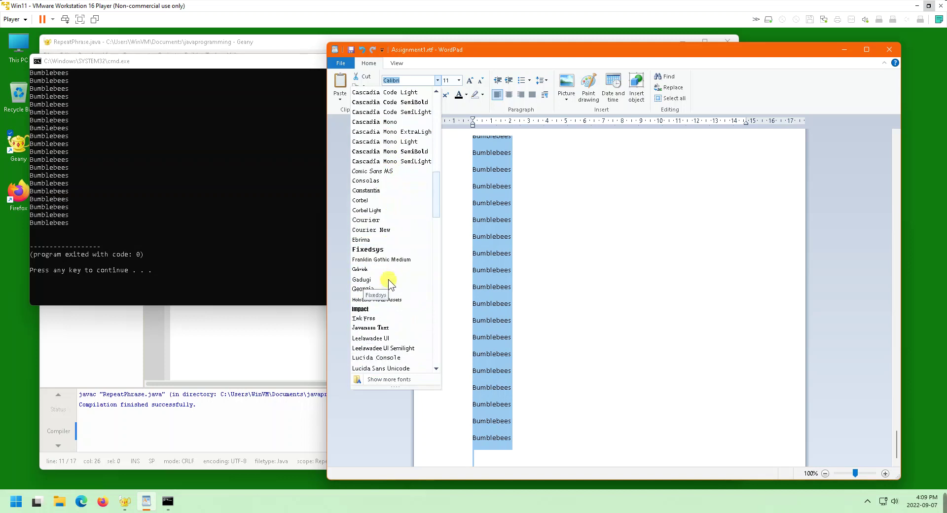
scroll(389, 280, down, 3)
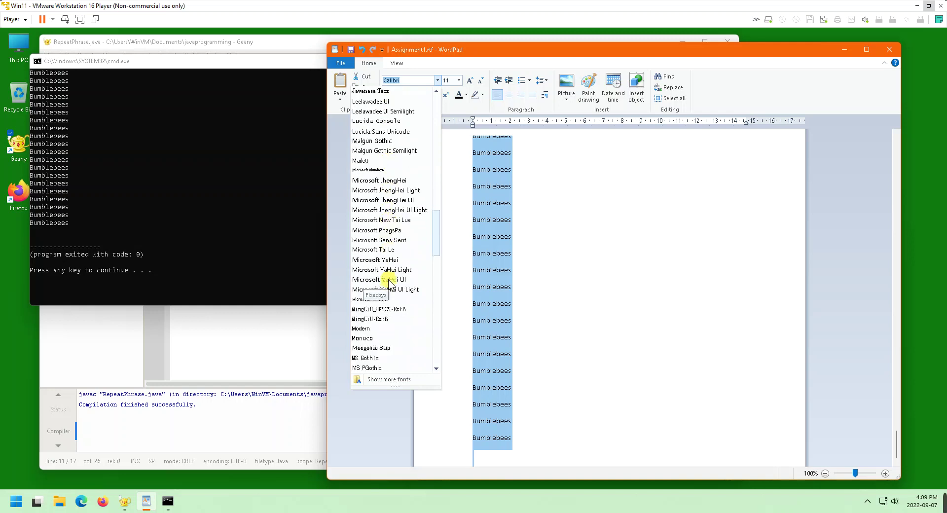
scroll(389, 280, down, 1)
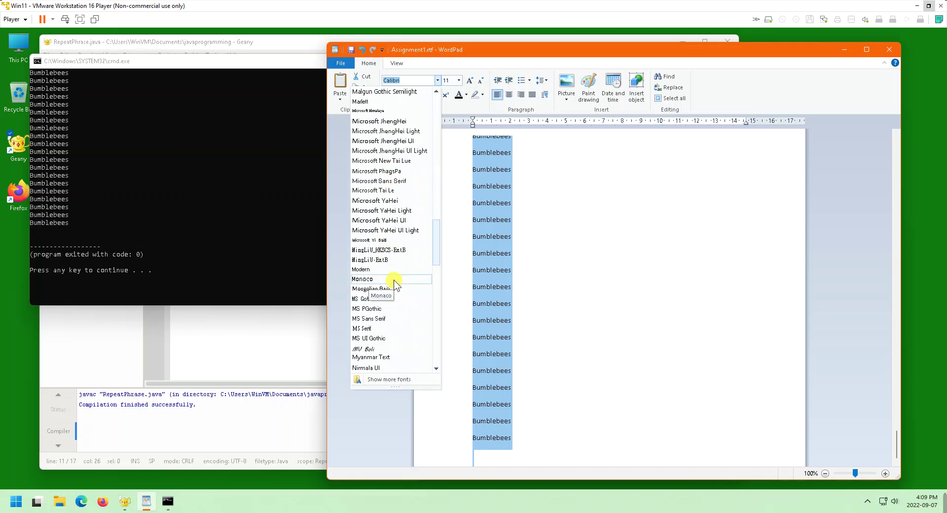
scroll(394, 280, down, 3)
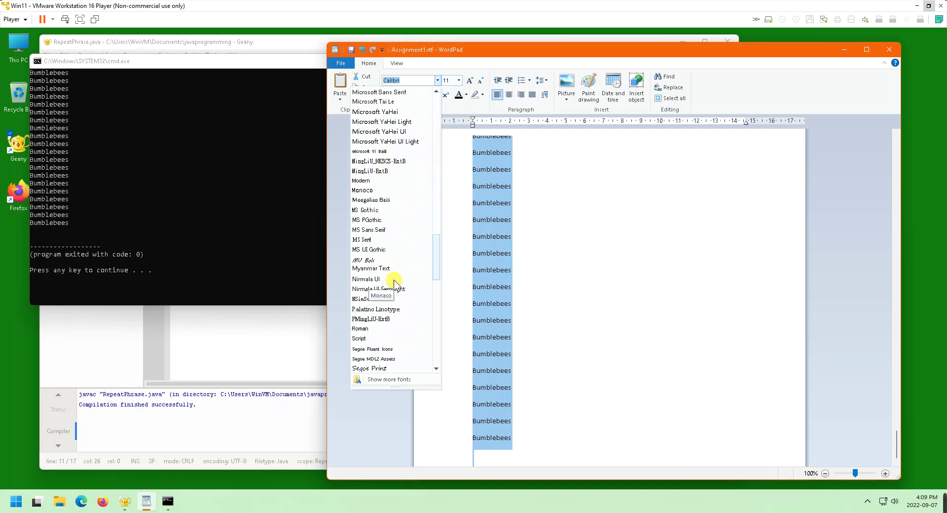
scroll(393, 276, up, 11)
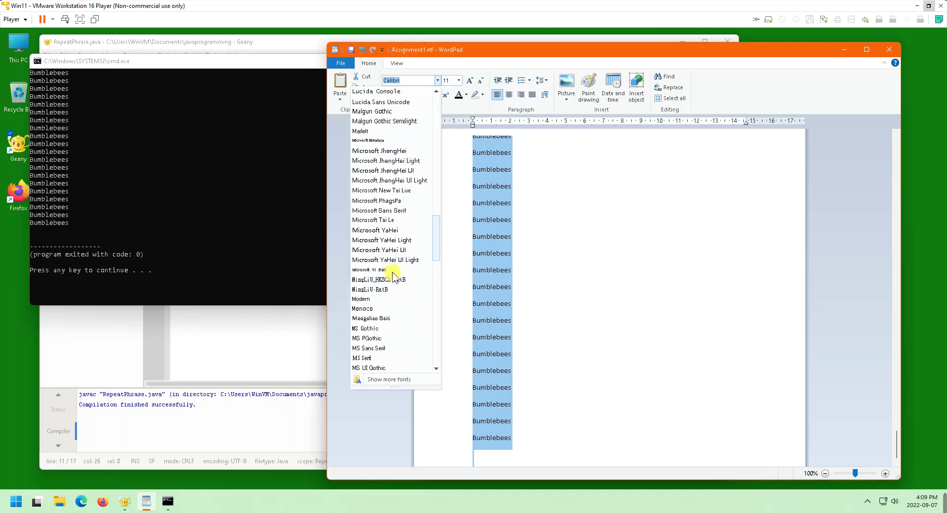
scroll(390, 267, up, 4)
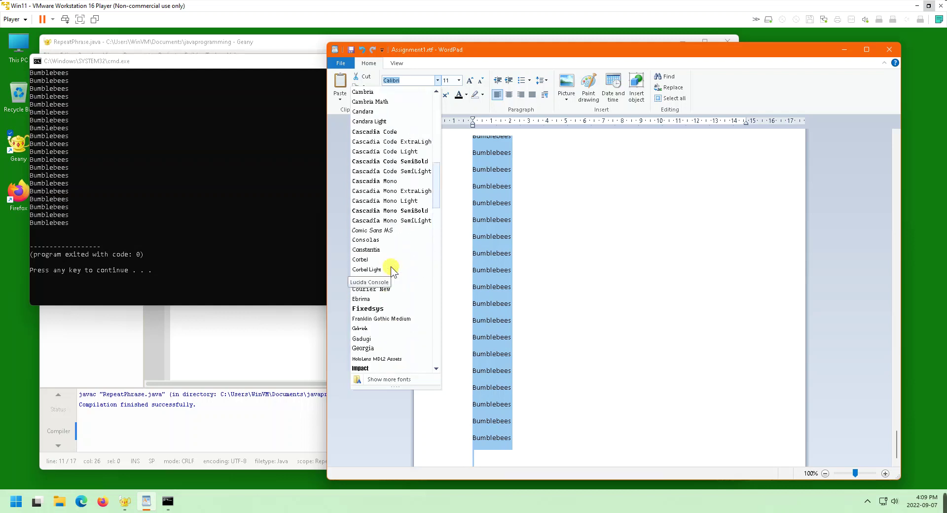
click(381, 241)
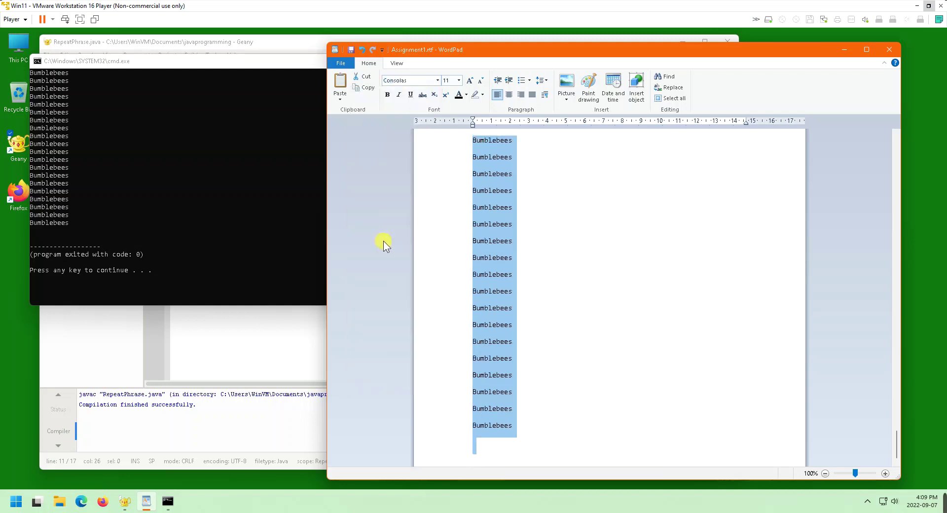
click(614, 328)
scroll(613, 328, up, 10)
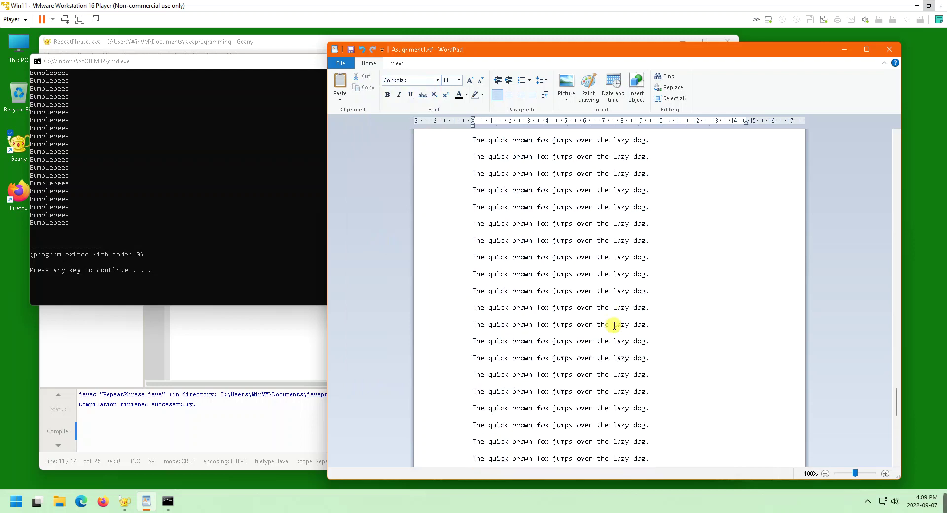
scroll(613, 325, up, 15)
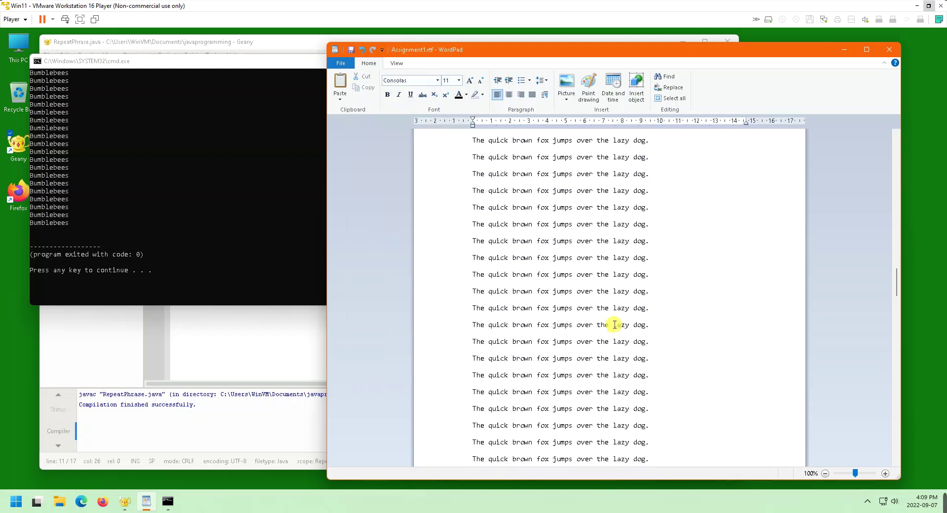
scroll(614, 324, up, 6)
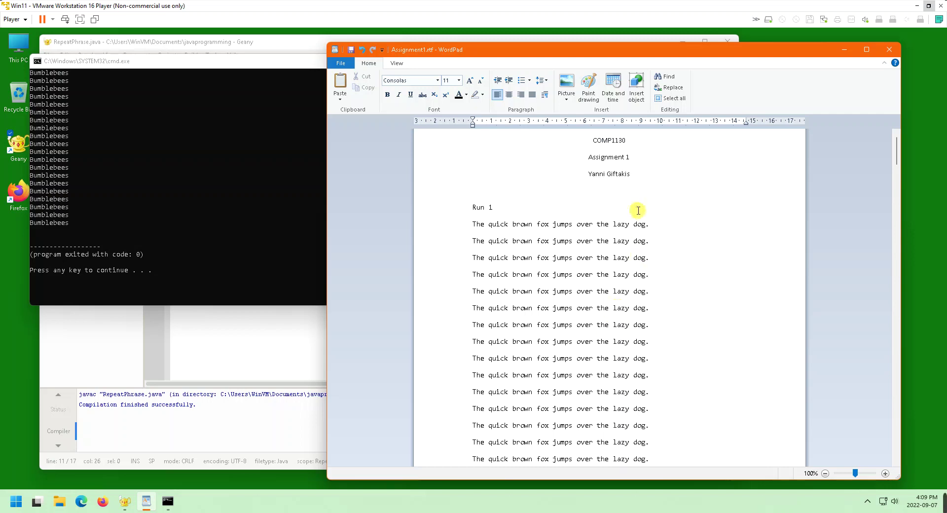
Make the COMP1130 and Assignment 1 title lines bold at size 14
drag(630, 175, 554, 136)
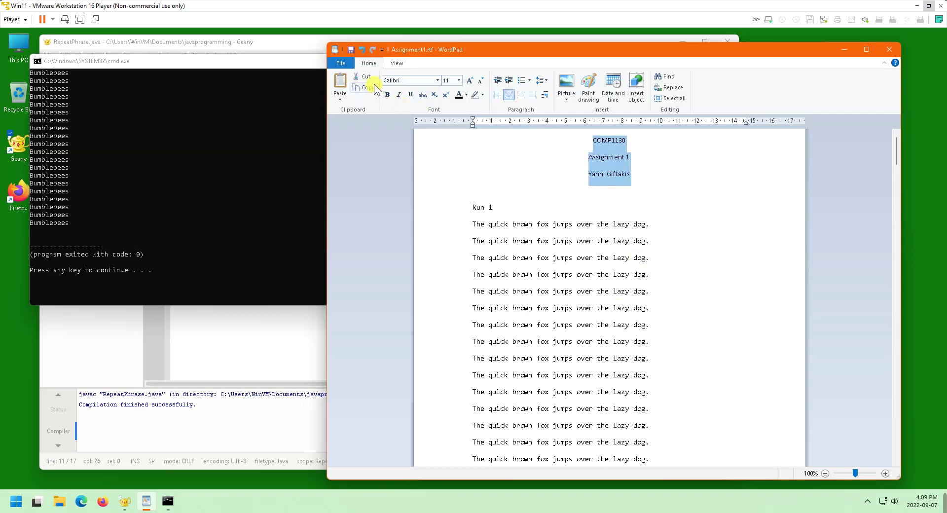
click(387, 95)
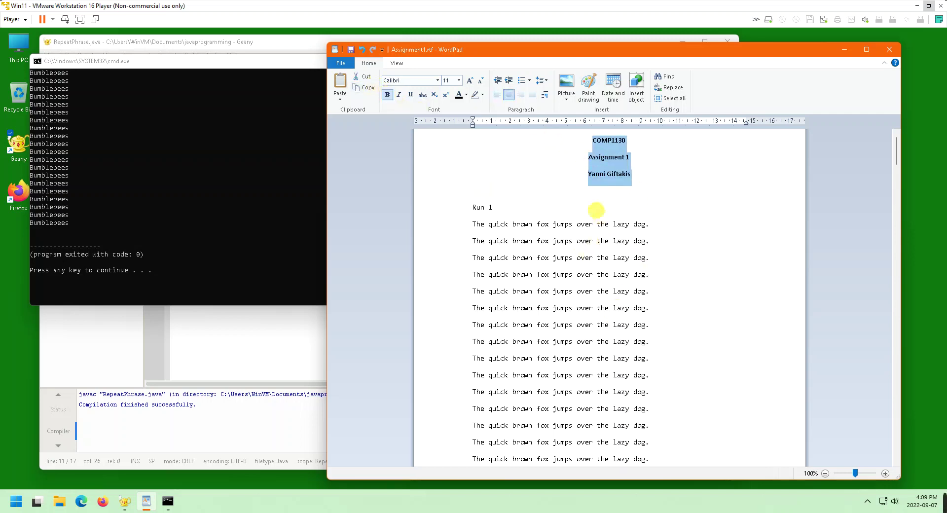
click(459, 80)
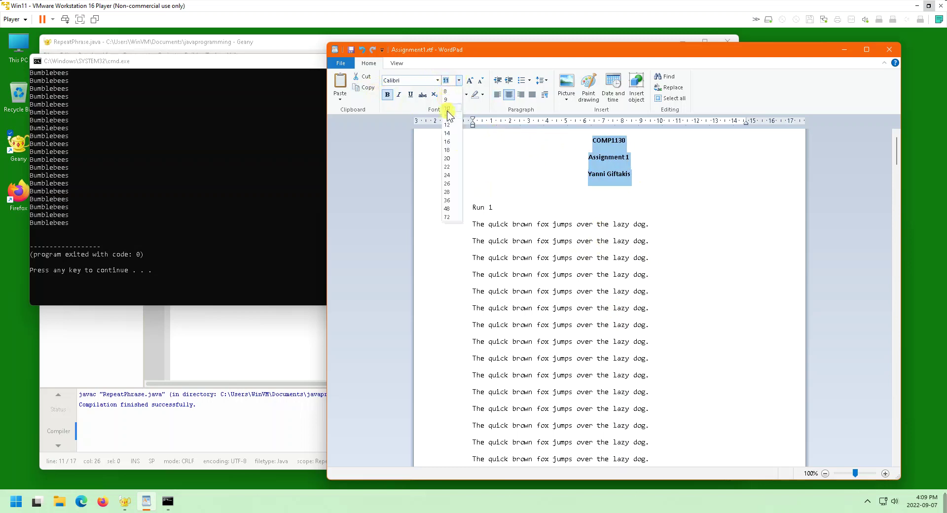
click(452, 129)
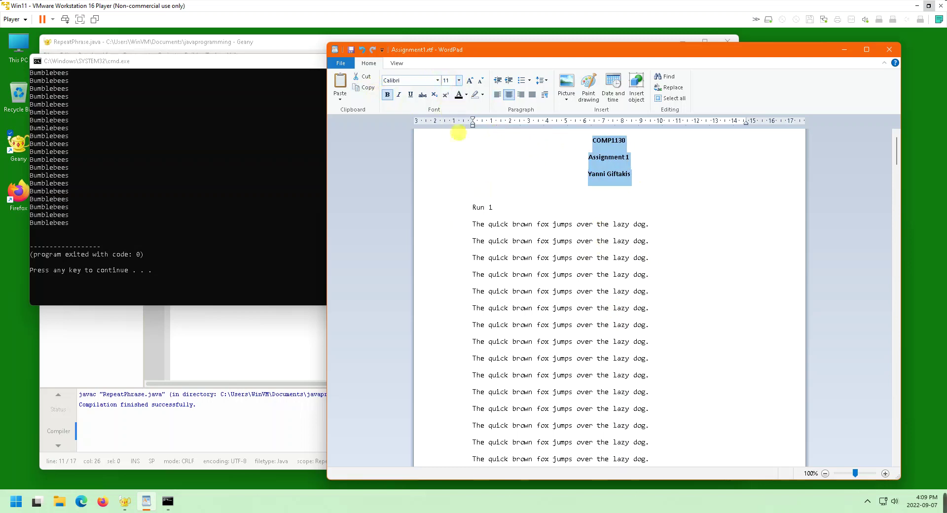
click(646, 203)
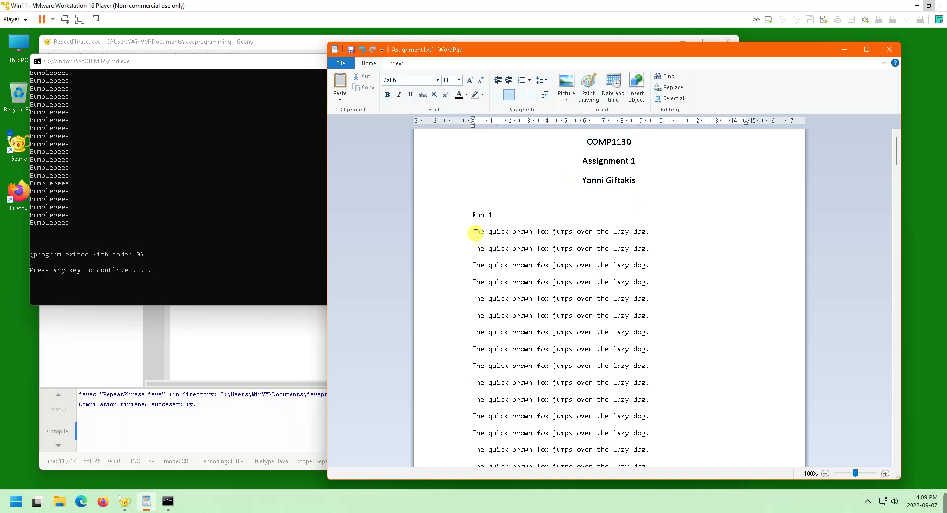
Select and deselect the first fox lines, then open and close the File menu unchanged
drag(472, 232, 492, 302)
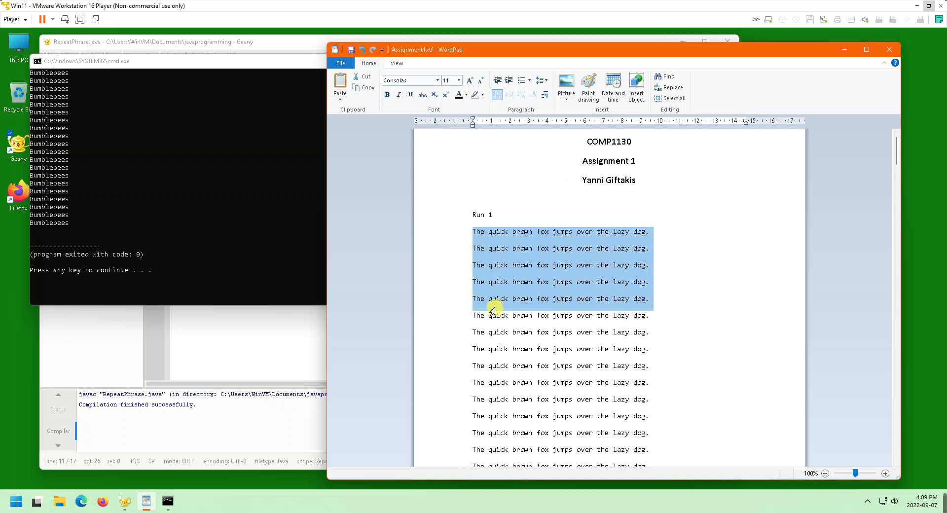
click(497, 215)
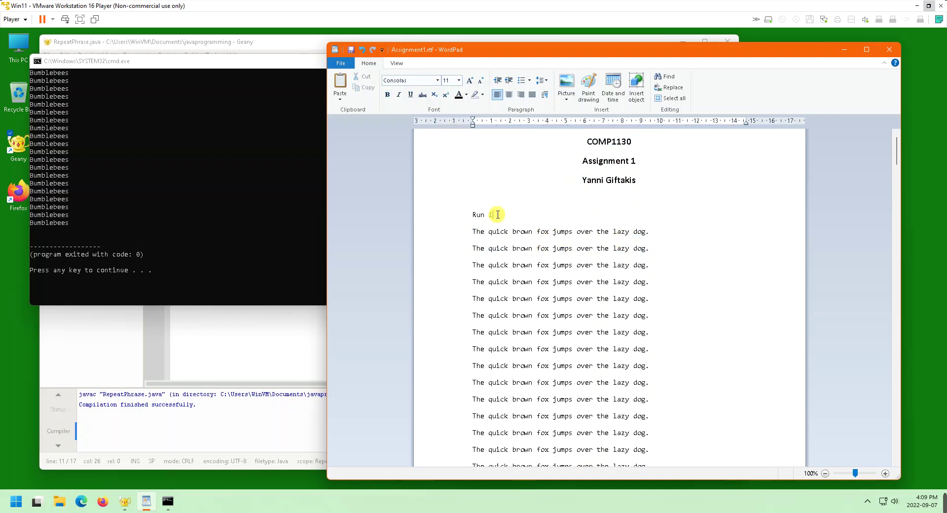
click(341, 64)
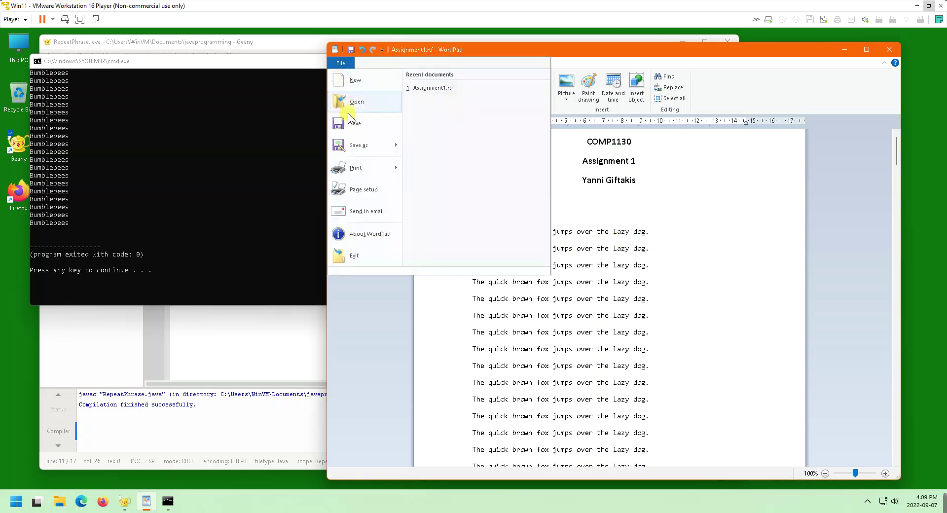
click(358, 125)
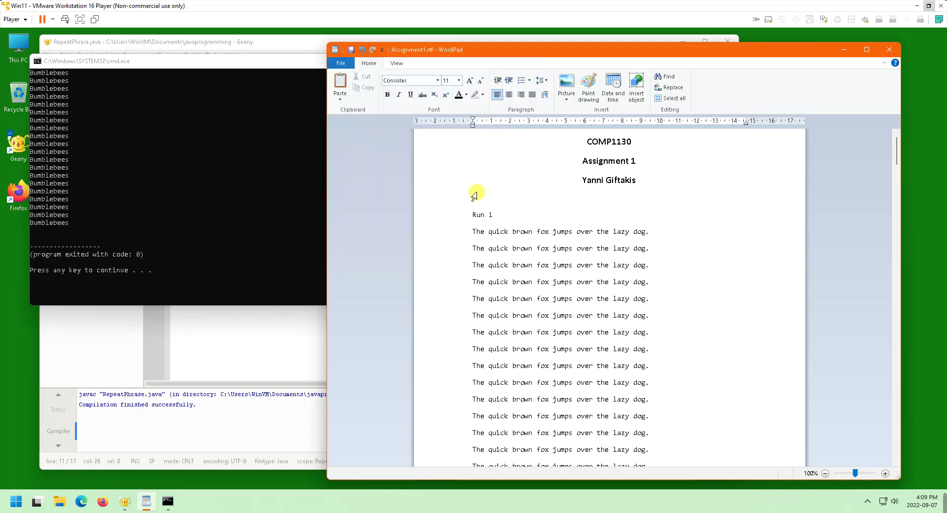
Close the finished console window with Enter, then close the Geany editor
click(276, 191)
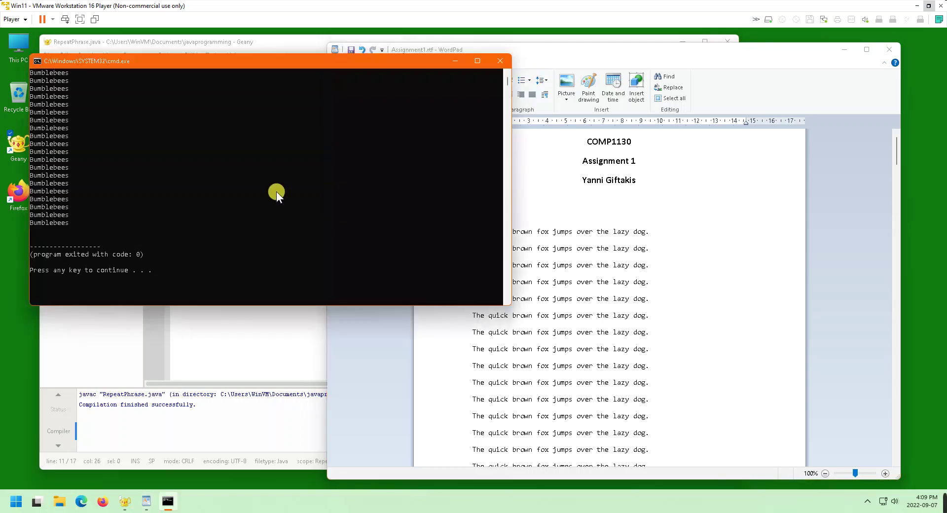
key(Return)
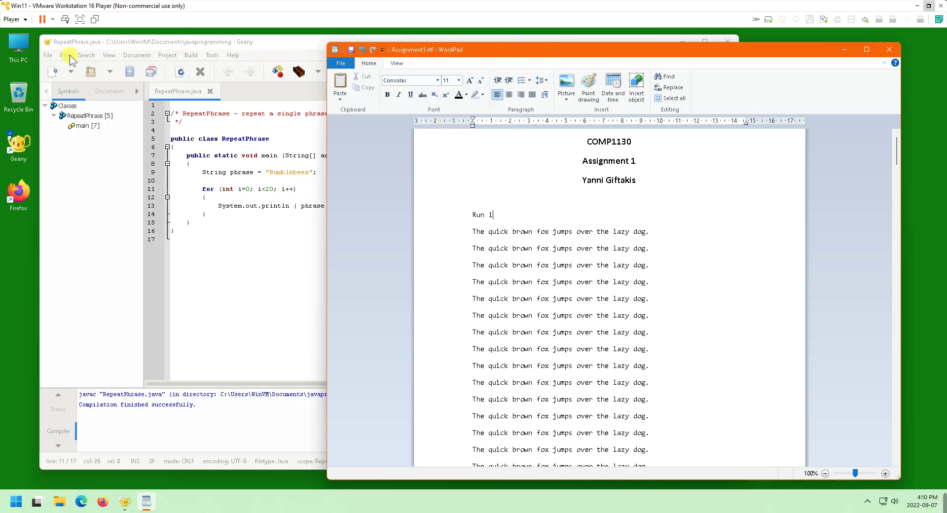
click(46, 43)
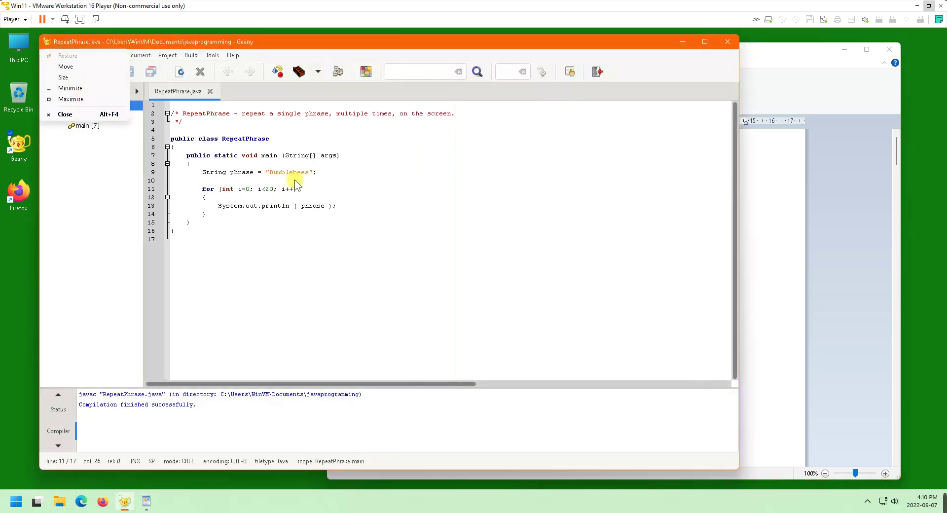
click(67, 115)
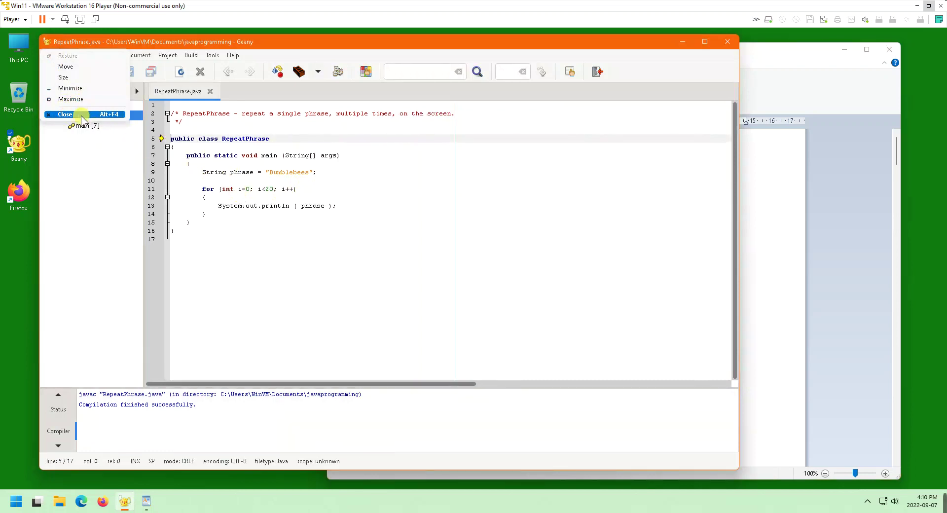
click(298, 45)
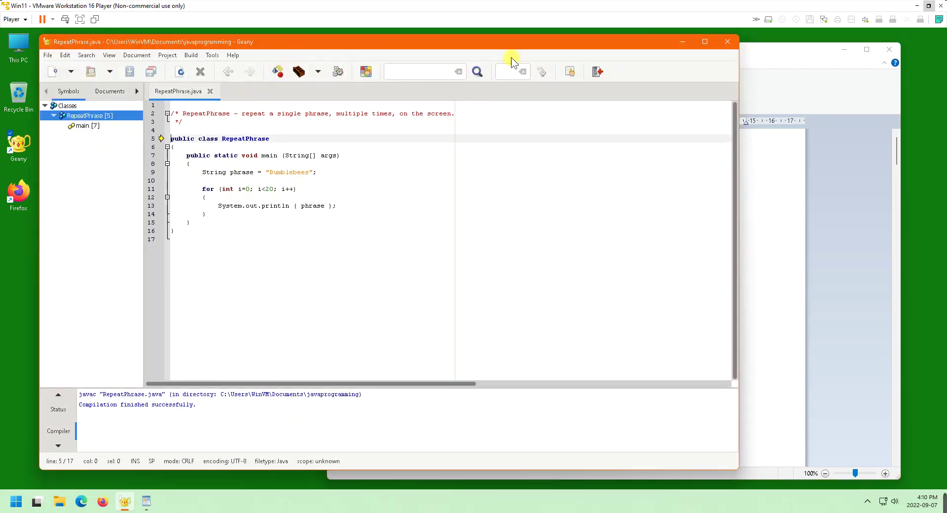
click(727, 42)
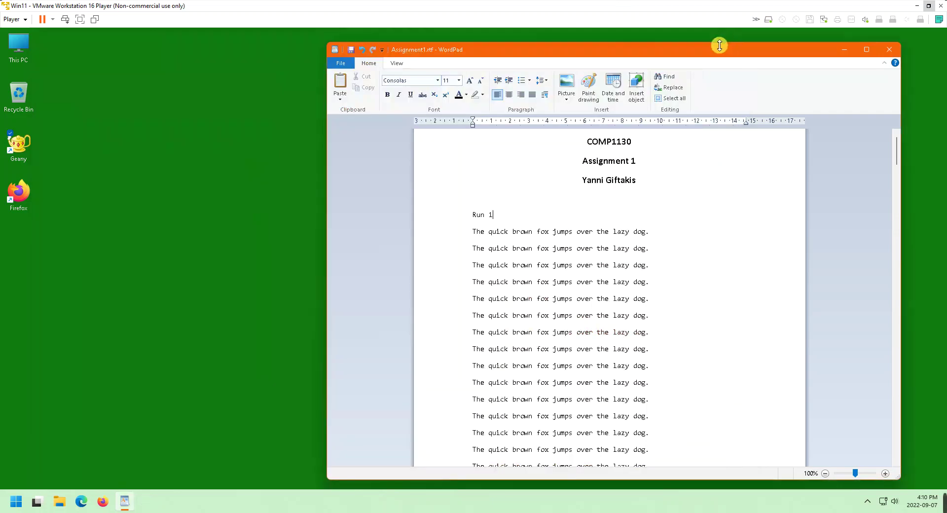
Start a new blank WordPad document
click(561, 52)
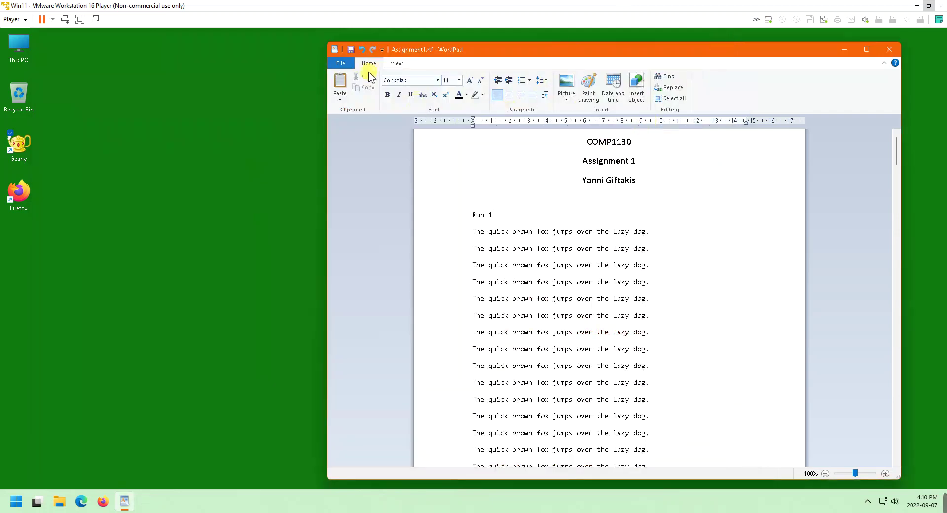
click(336, 64)
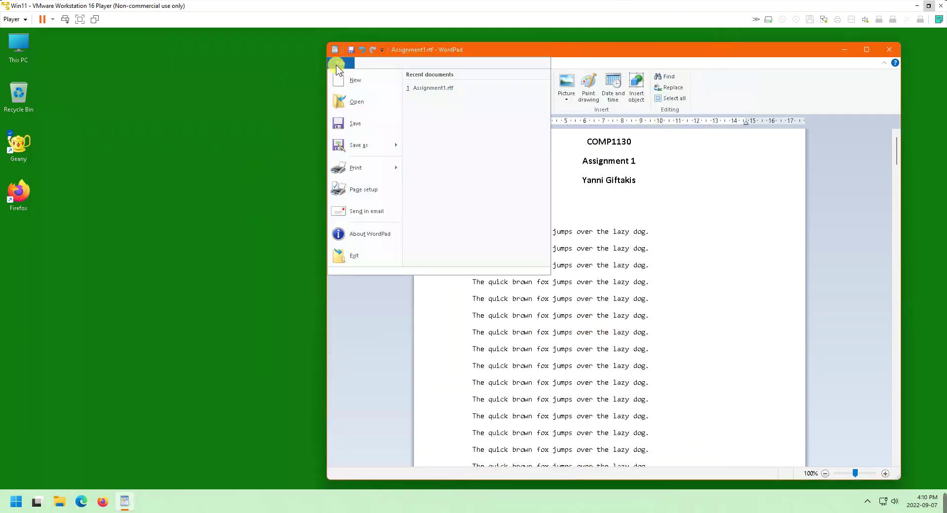
click(356, 80)
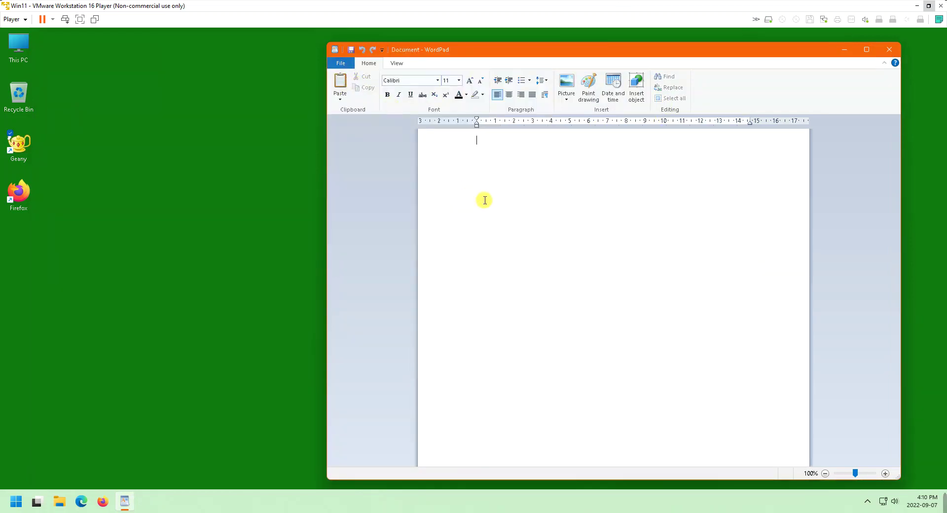
scroll(511, 201, up, 7)
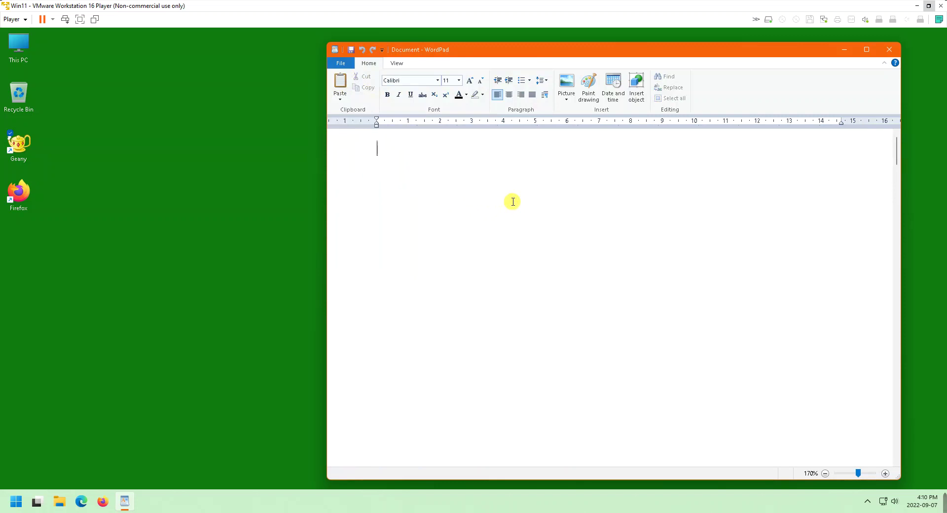
Type 'The quick brown fox', 'Jumps over the lazy' and 'dog' on three lines
text(The)
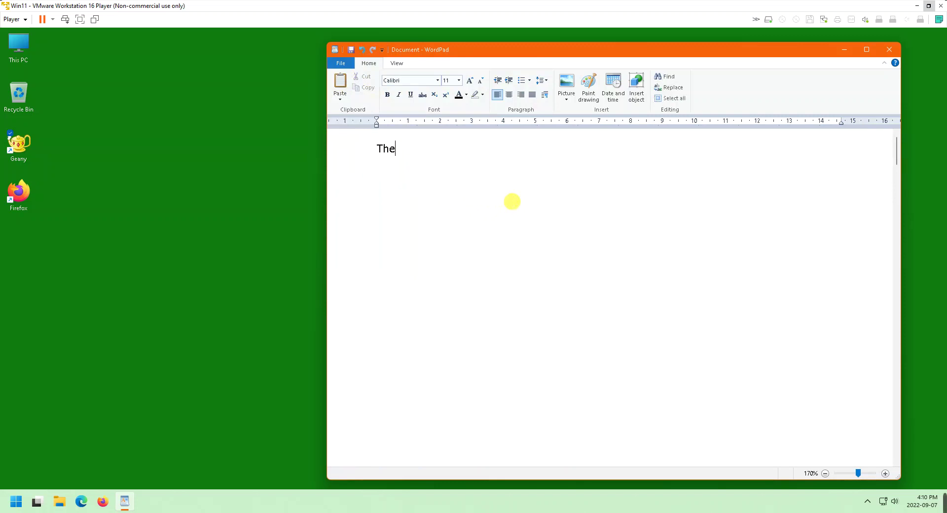
text( quikc)
key(BackSpace)
key(BackSpace)
key(BackSpace)
text(c)
key(BackSpace)
text(ick brown fox)
key(Return)
text(Jumps over the lazy)
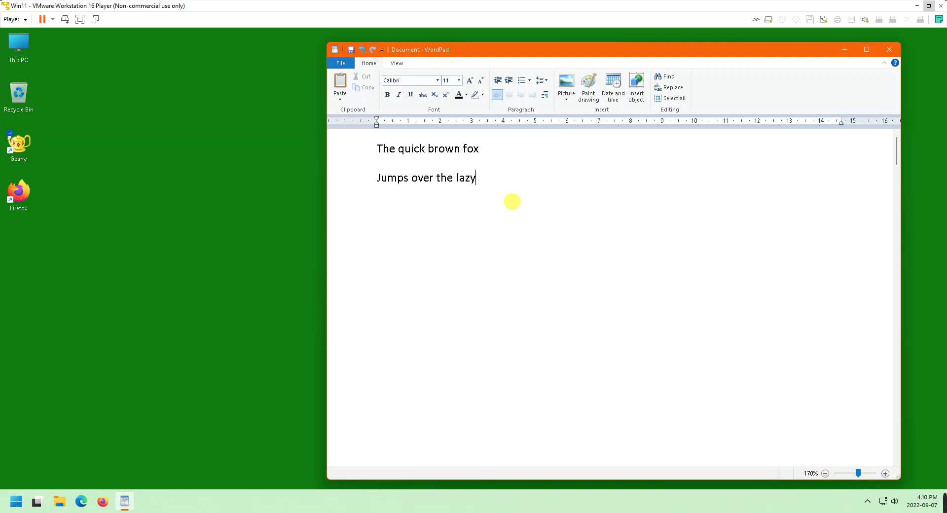
key(Return)
text(dog)
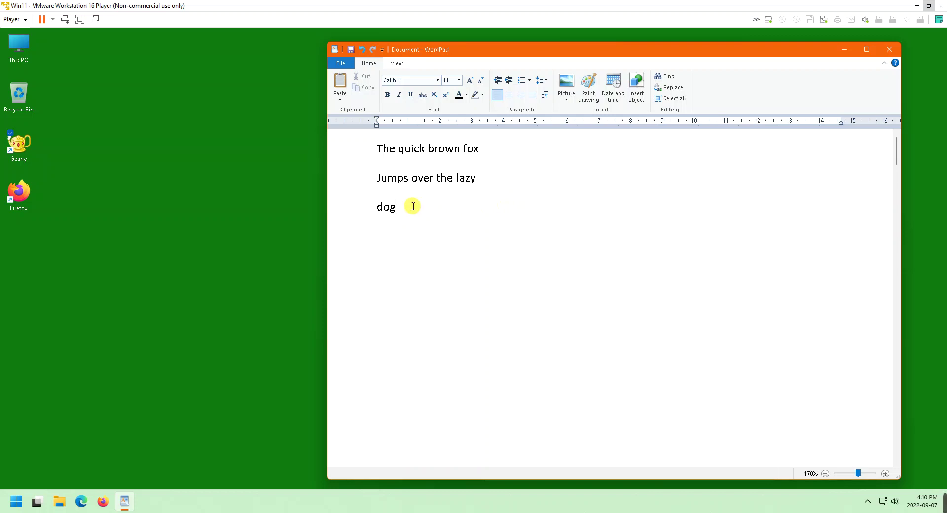
Add the line 'Good fonts for output capture: Consolas, Courier, Courier New, Mono.., Monaco'
key(Return)
key(Return)
text(Good fonts for )
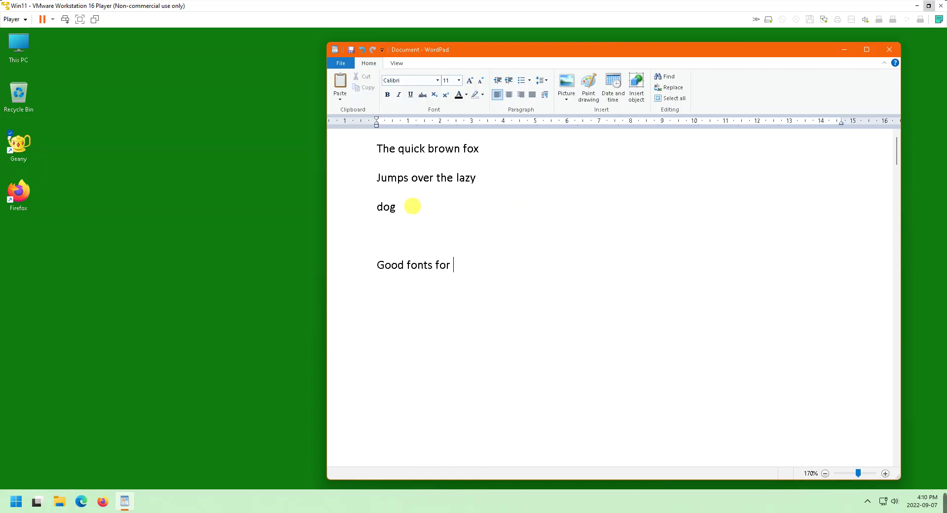
text(output cat)
key(BackSpace)
text(pture:)
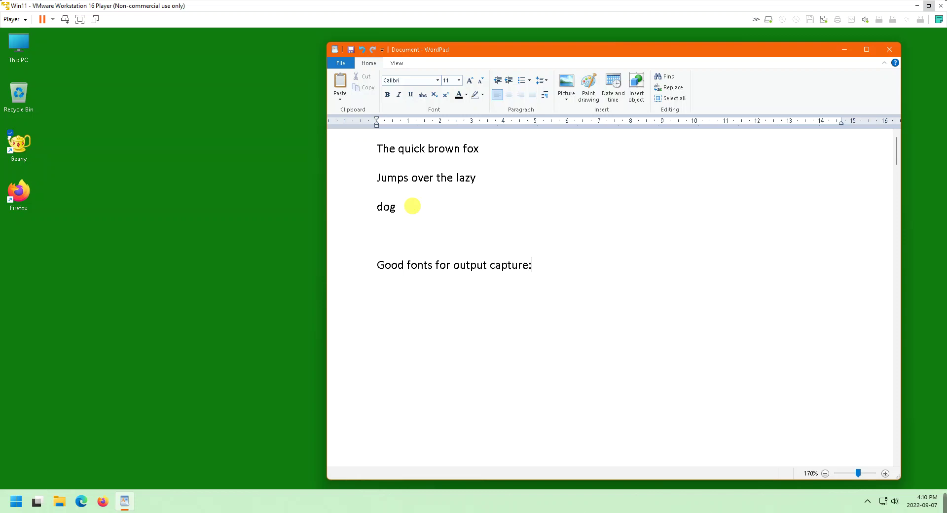
text( Consolas, Courier, Courie)
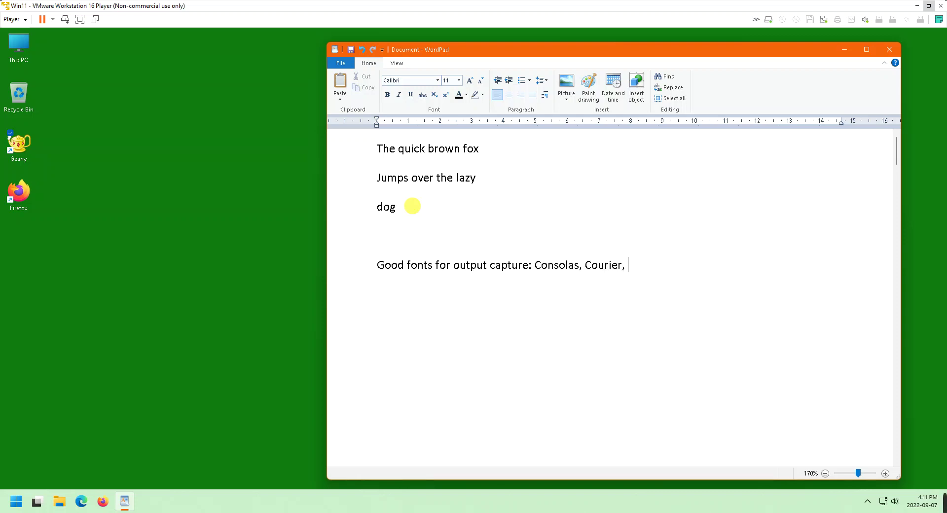
text(r New, Mono..)
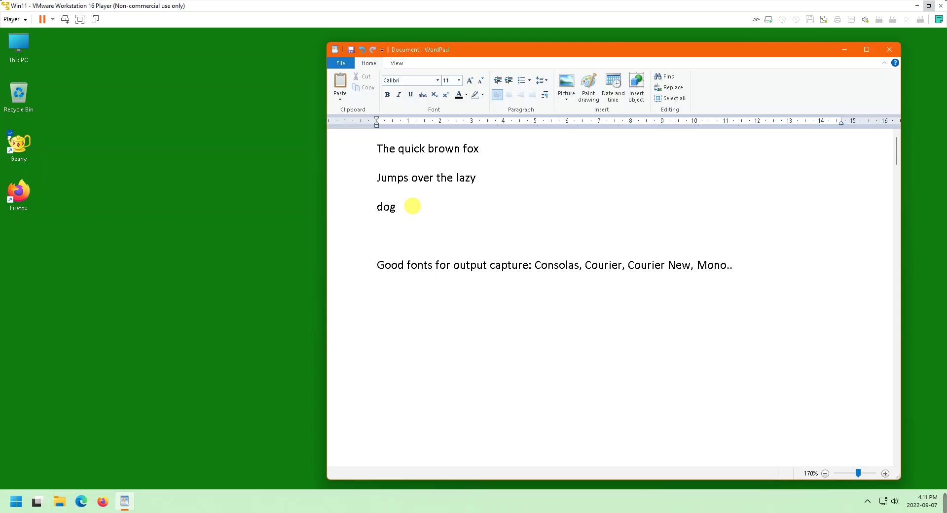
text(, Mon)
text(acop)
key(BackSpace)
Add 'Bad fonts are everything else' and begin a 'Non-proportional, Fixed-width' note above it
key(BackSpace)
text(o)
key(Return)
text(Bad fnts)
key(BackSpace)
key(BackSpace)
key(BackSpace)
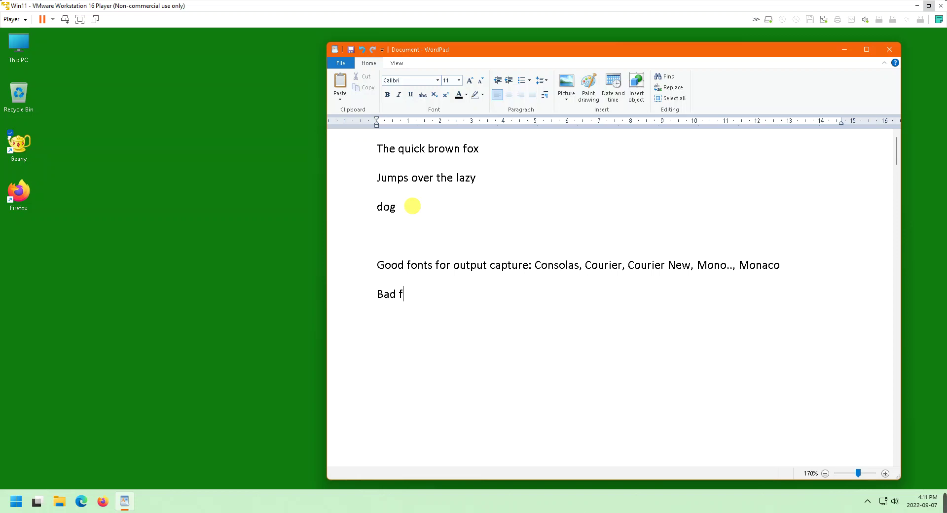
text(onts are everything else!!)
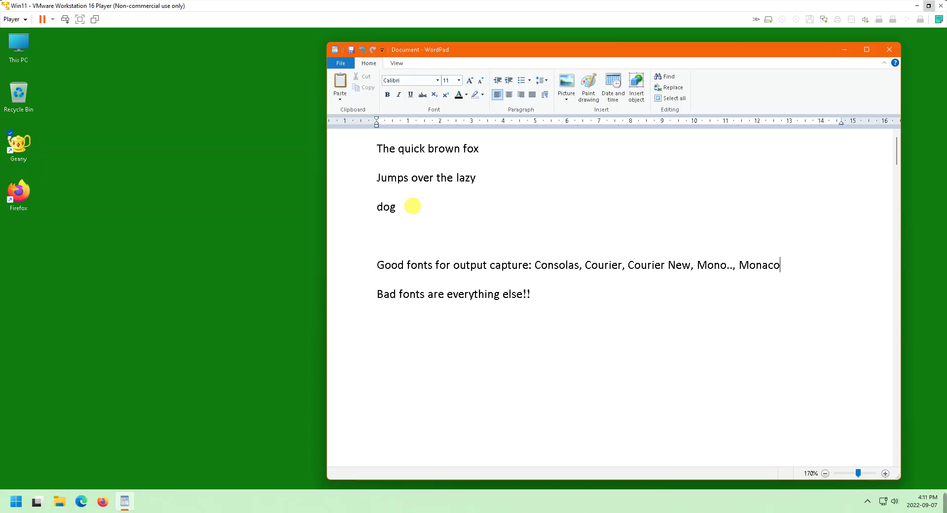
key(Return)
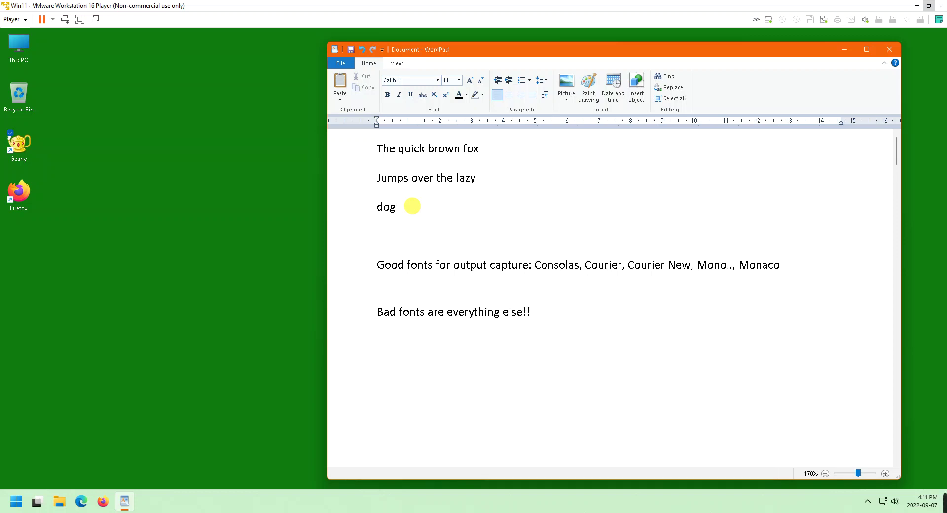
text(Non-proportional)
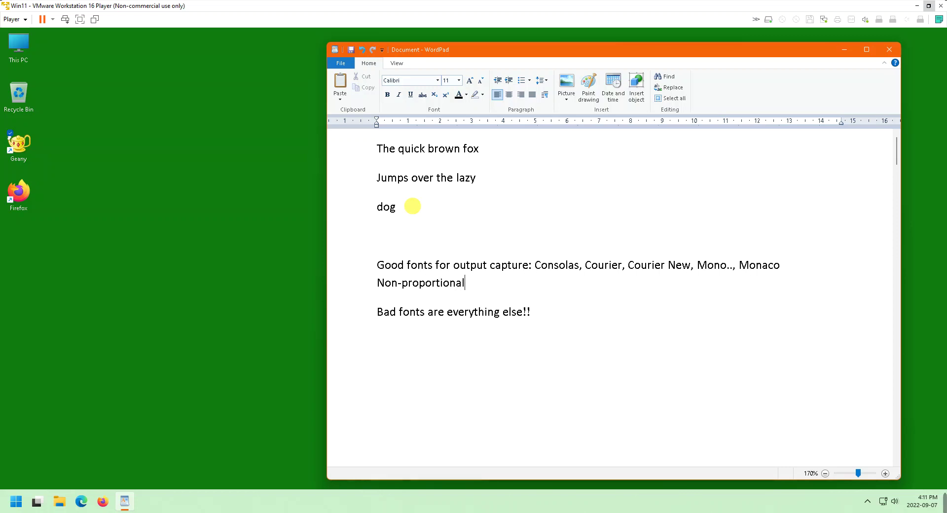
text(, Fixed-width, Monospaced)
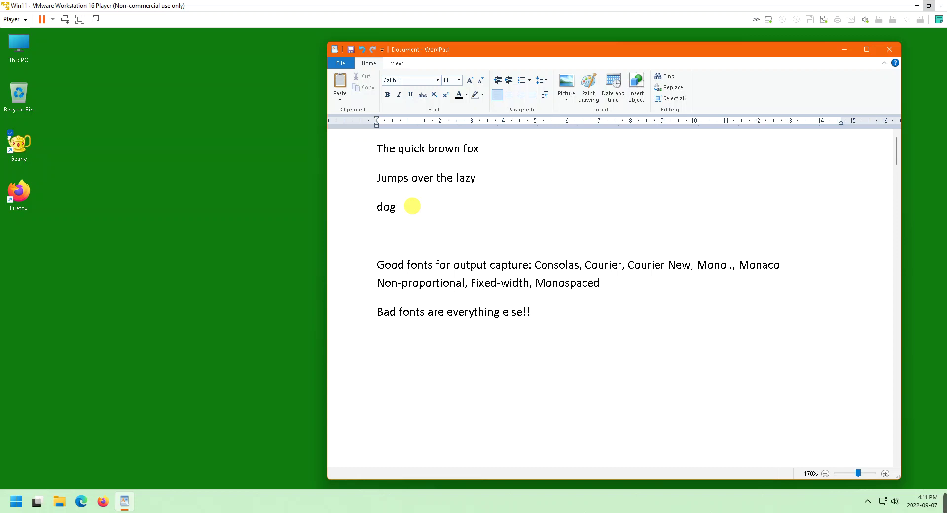
Finish 'Non-proportional, Fixed-width, Monospaced', add 'Proportional', and italicise both lines
text(Proportional)
key(shift+Home)
key(ctrl+i)
key(Up)
key(Up)
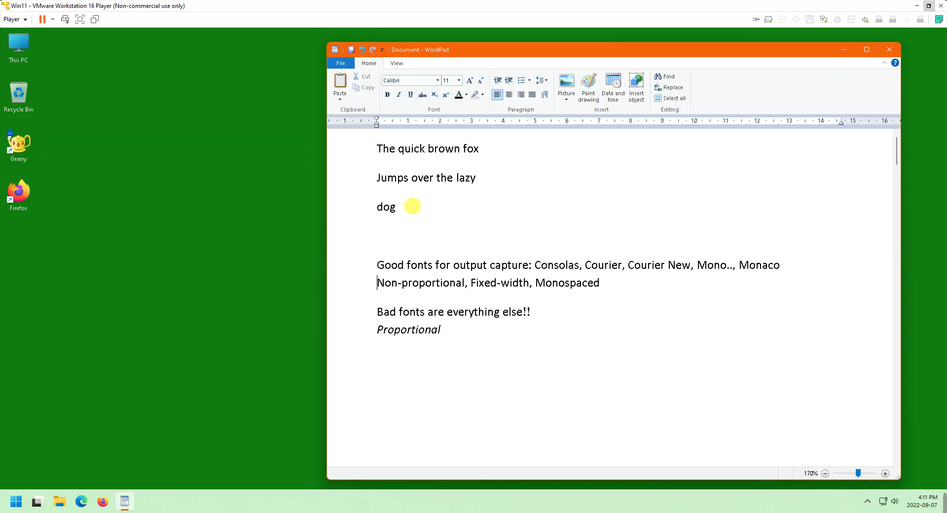
key(shift+Down)
key(ctrl+i)
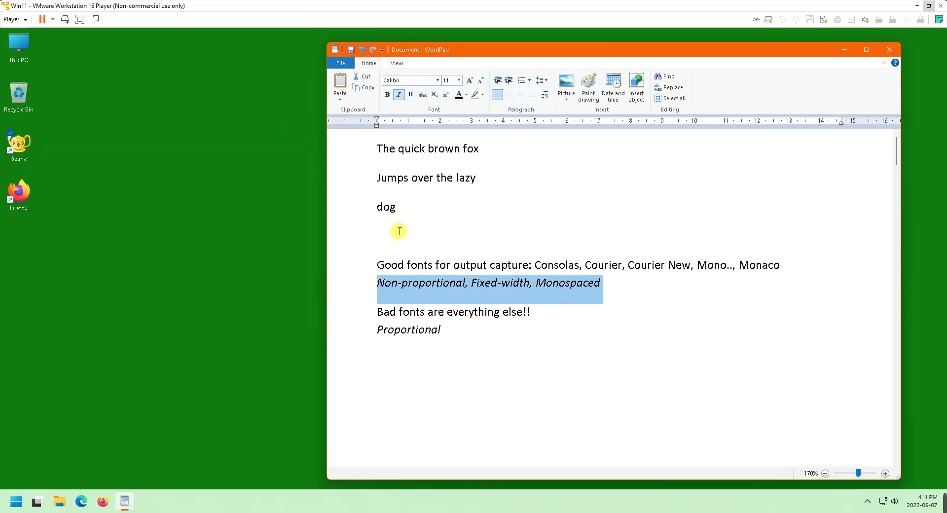
Remove the blank lines so the fox, Jumps and dog lines follow one another directly
ctrl+scroll(399, 232, up, 6)
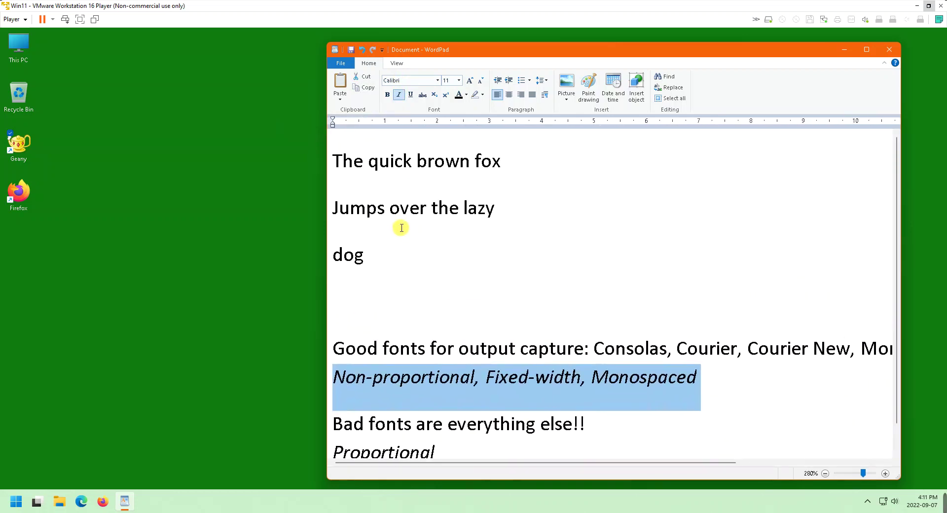
ctrl+scroll(402, 228, up, 8)
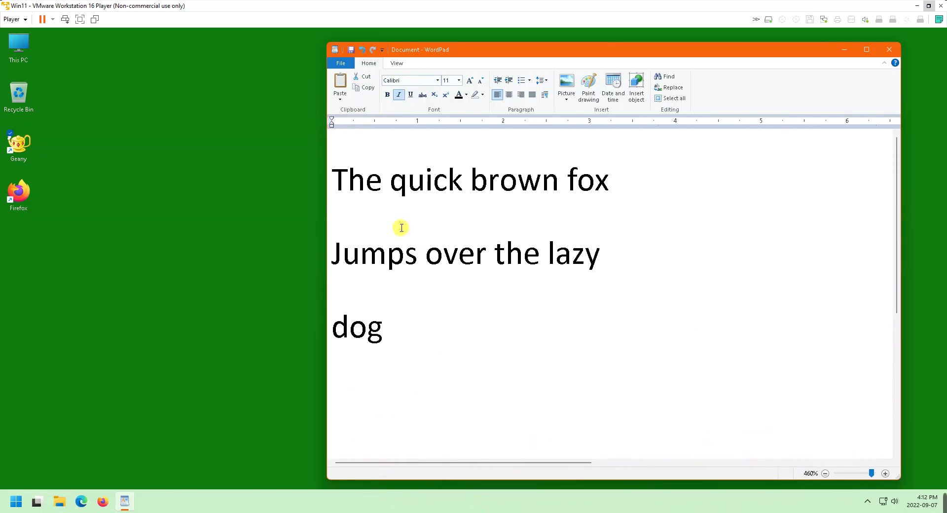
ctrl+scroll(402, 228, up, 4)
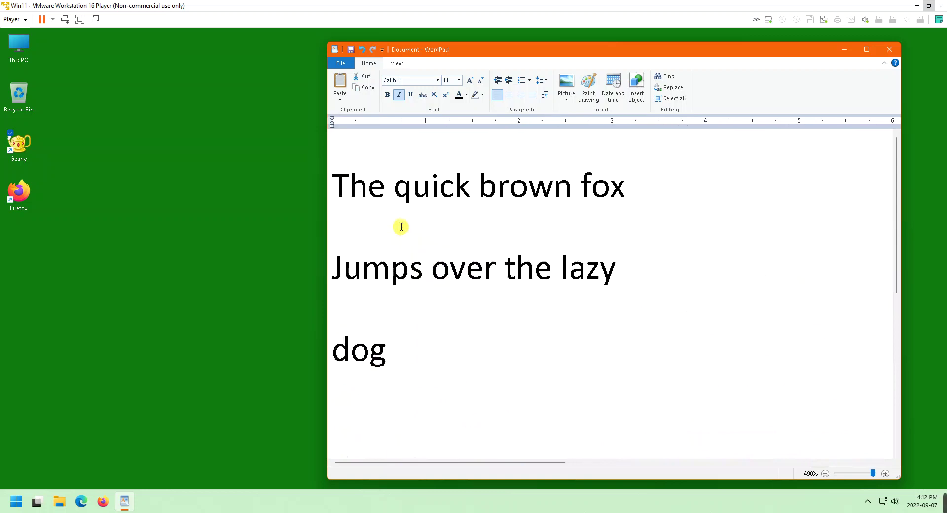
click(427, 250)
key(Home)
key(BackSpace)
key(Return)
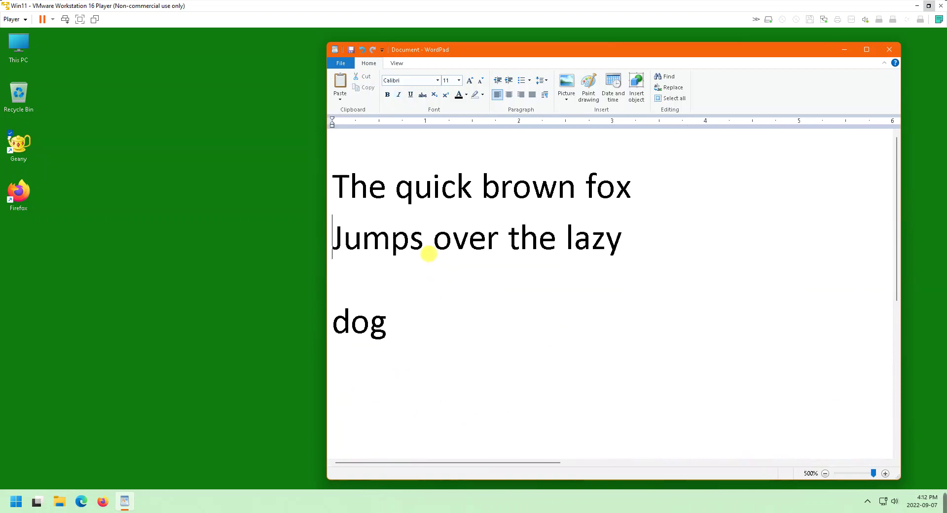
key(BackSpace)
key(BackSpace)
key(Return)
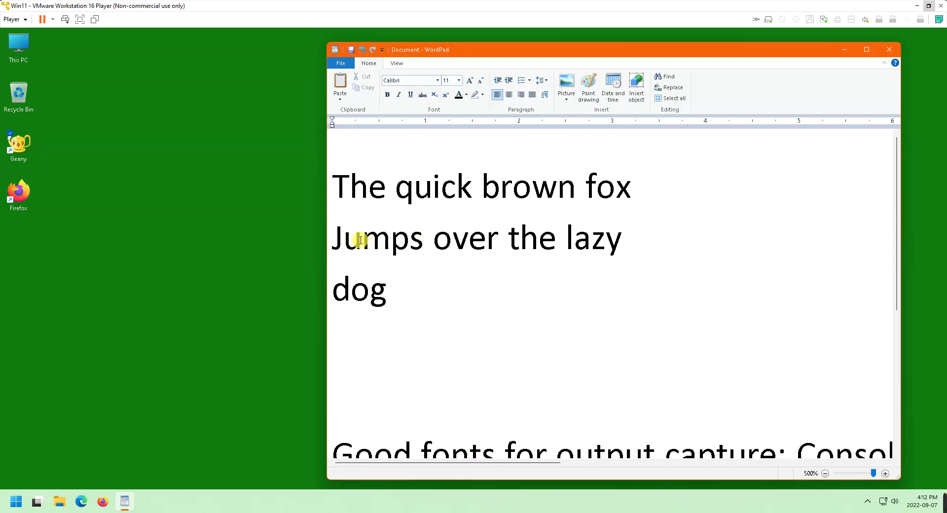
Compare the letters m in Jumps and i in quick, then add an empty line above the fox line
drag(364, 243, 389, 243)
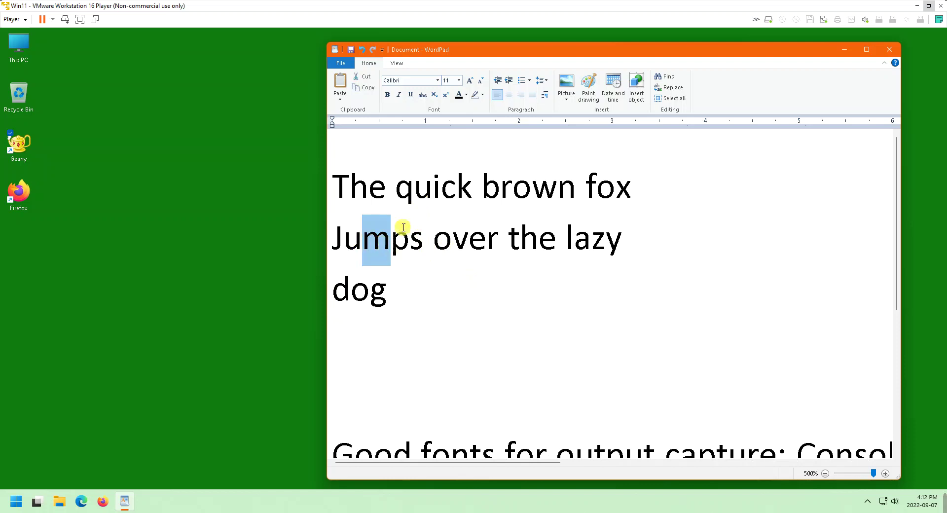
drag(429, 196, 441, 192)
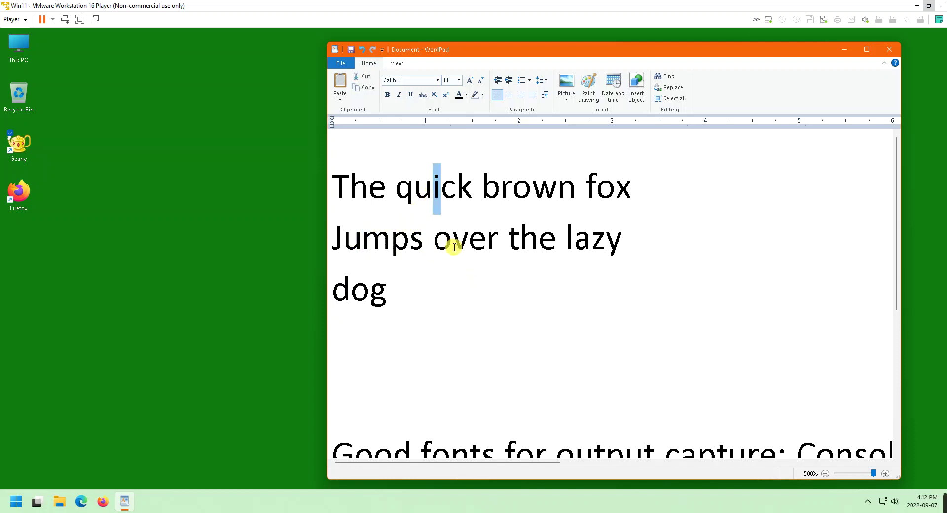
click(460, 187)
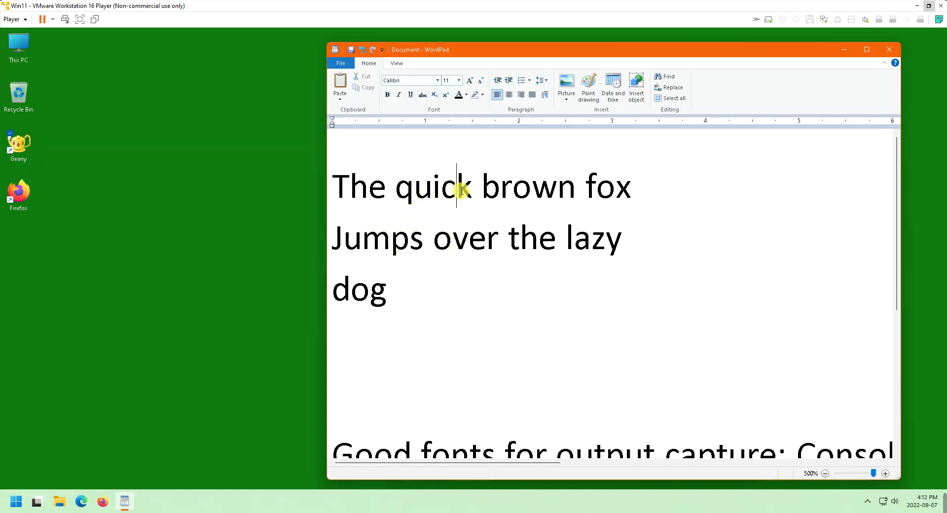
key(Home)
key(Return)
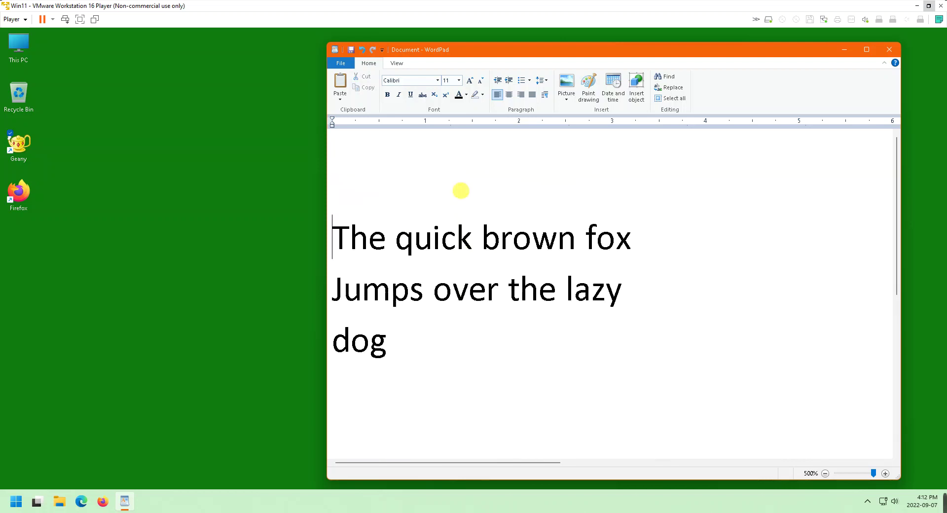
key(shift+Up)
key(Left)
Type the heading 'Proportional Font (Calibri)' on the empty top line
text(Proportion)
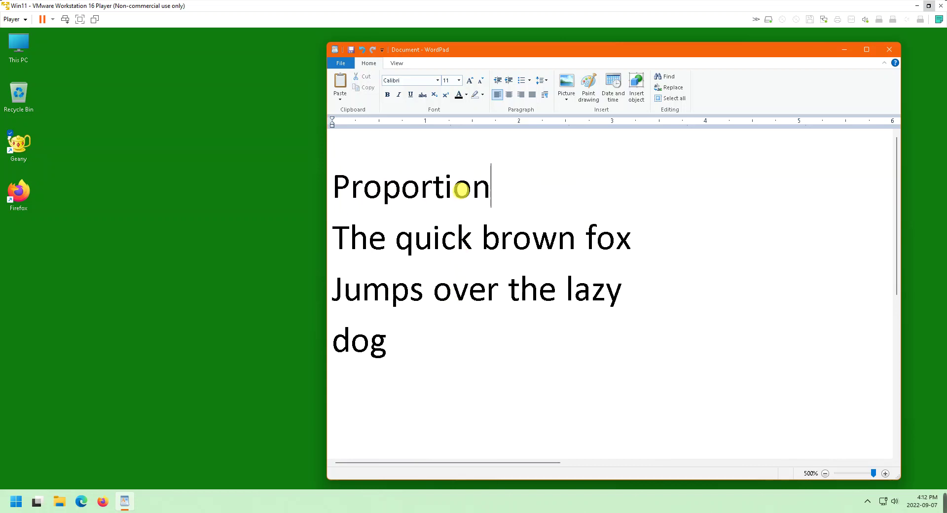
text(al Font (Ca)
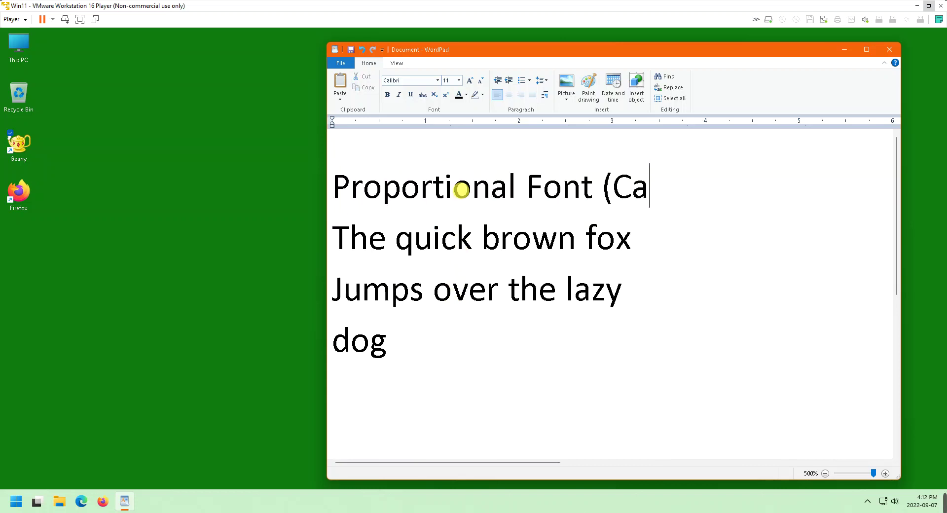
text(libri))
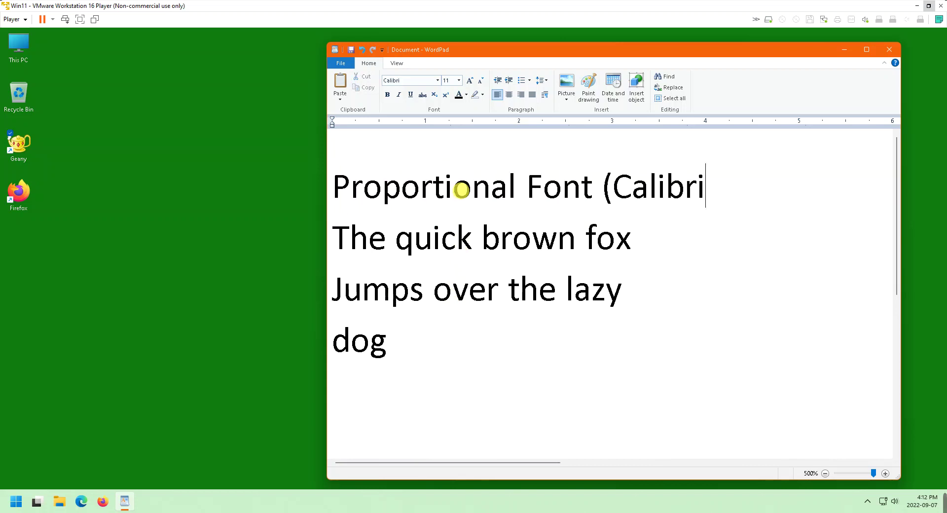
key(Down)
key(Down)
key(Down)
key(Down)
key(Down)
key(Down)
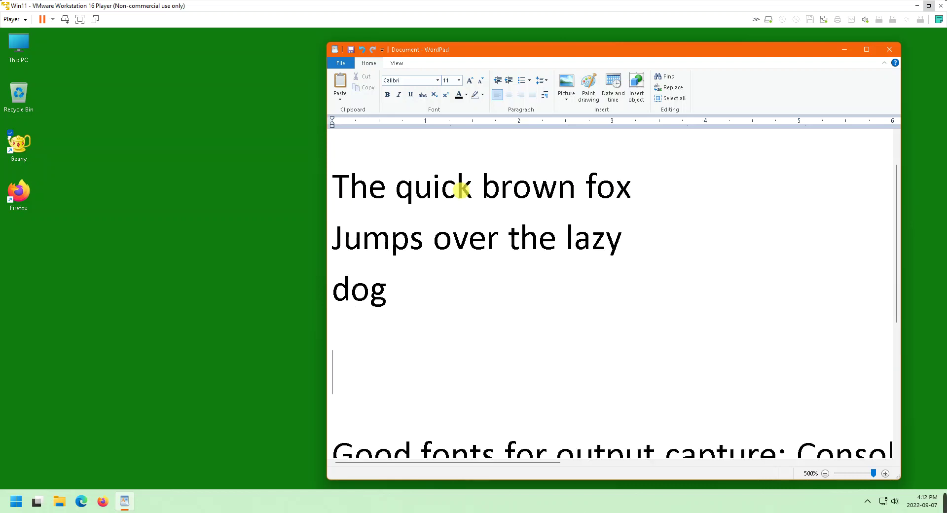
key(Up)
key(Up)
key(Up)
key(Up)
key(Up)
key(Up)
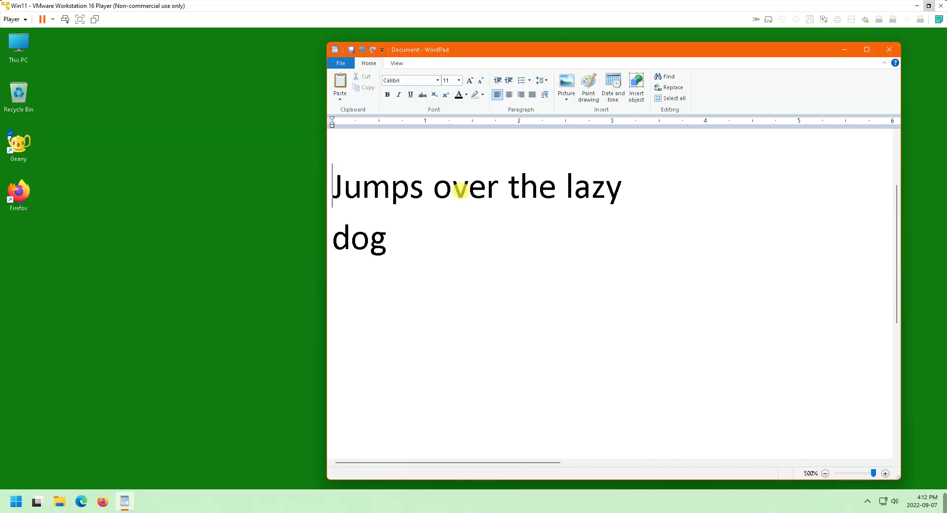
Paste a second copy of the fox, Jumps and dog lines below dog
key(Down)
key(shift+Down)
key(shift+Down)
key(shift+Down)
key(shift+Down)
key(ctrl+c)
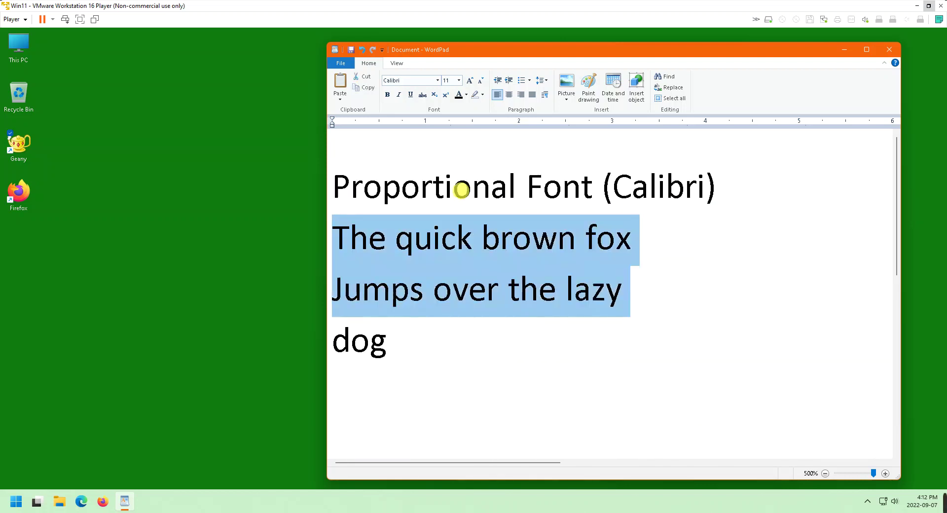
key(Right)
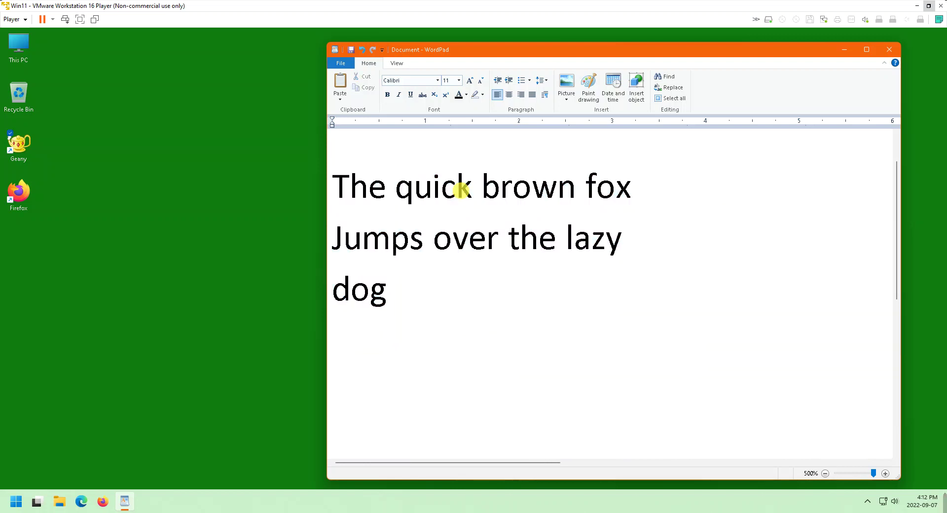
key(ctrl+v)
Select the letters m in Jumps and i in quick to compare their widths
scroll(489, 251, up, 1)
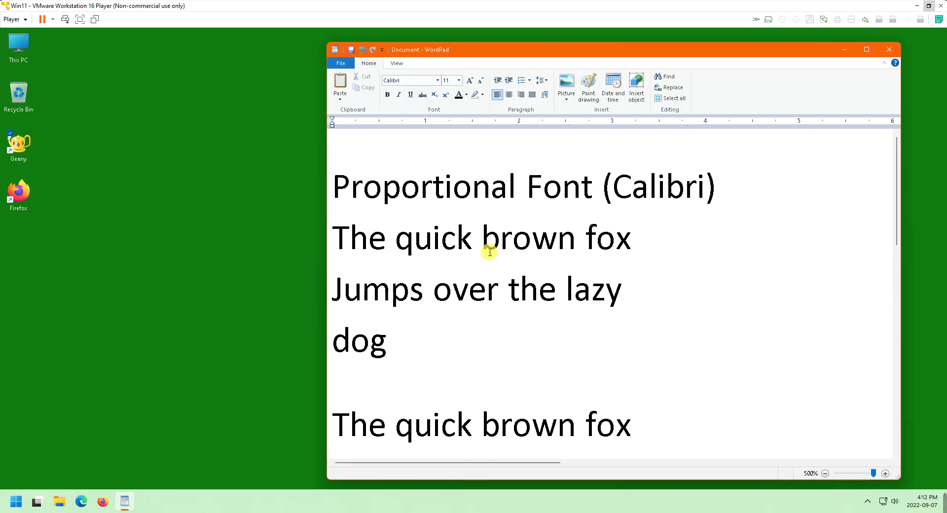
scroll(488, 251, down, 4)
scroll(459, 243, up, 4)
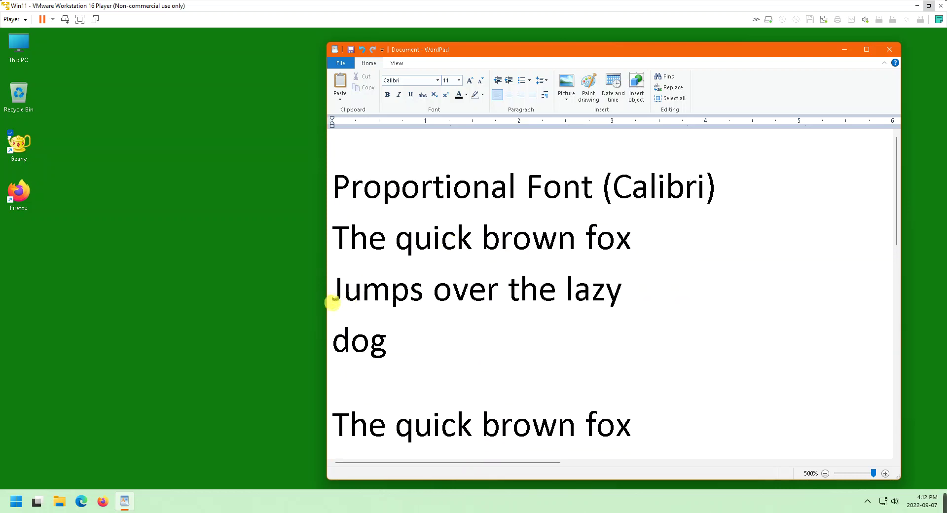
drag(363, 296, 389, 295)
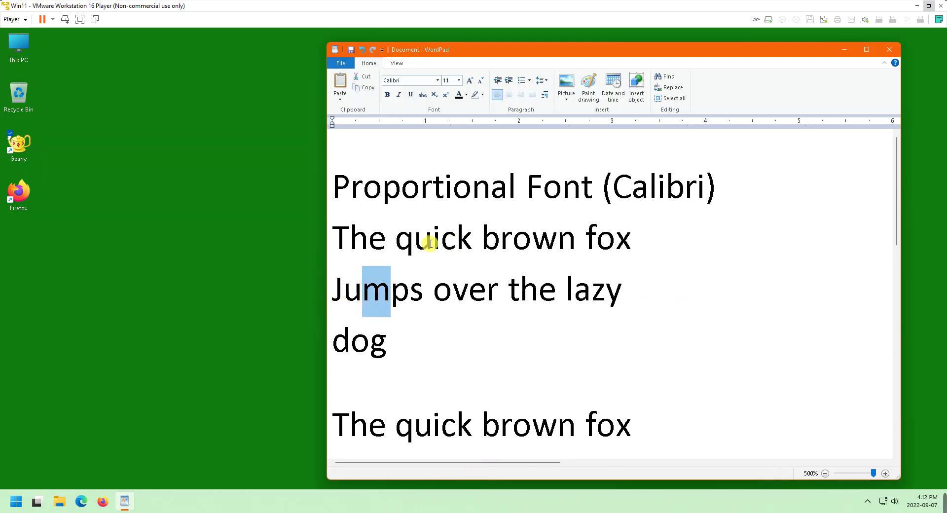
drag(431, 243, 442, 242)
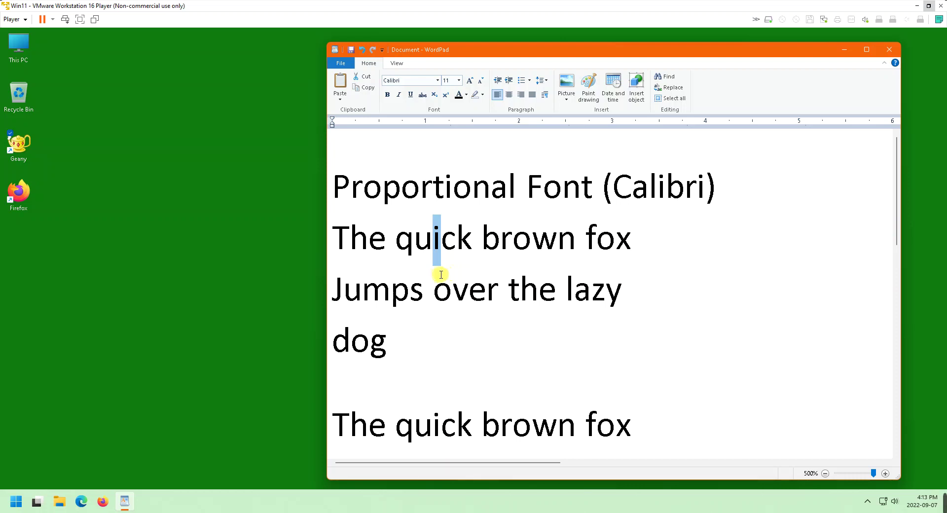
Insert the heading 'Non-proportional (Consolas)' on its own line above the second fox block
scroll(415, 353, down, 3)
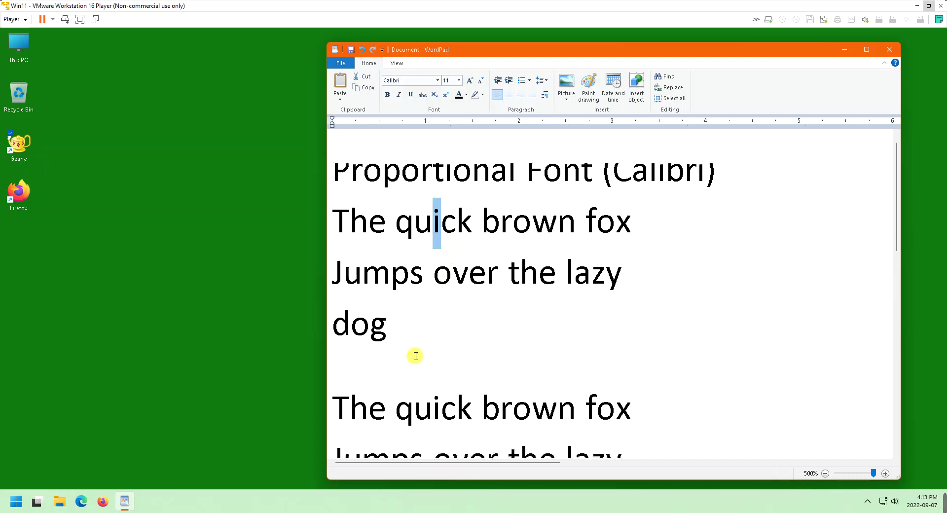
click(418, 283)
key(Home)
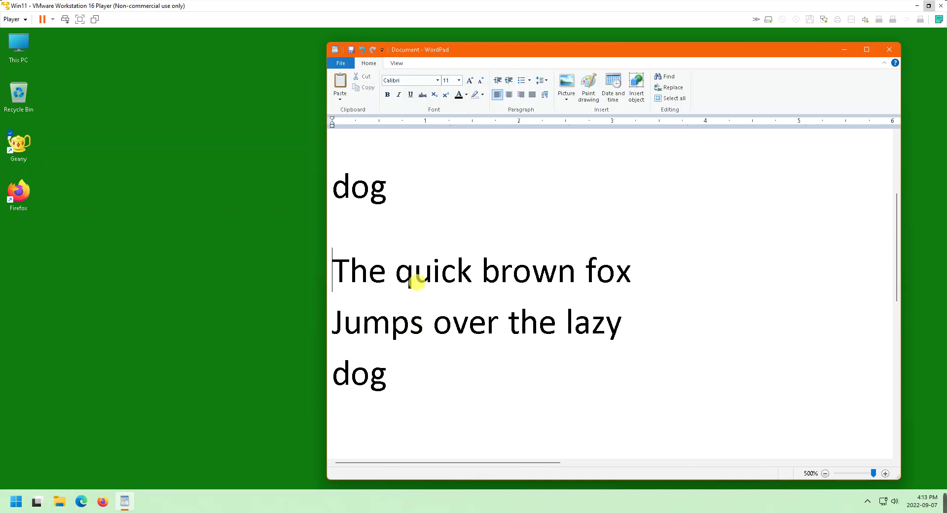
key(Return)
key(Up)
key(Down)
key(BackSpace)
key(shift+Return)
key(Up)
text(No)
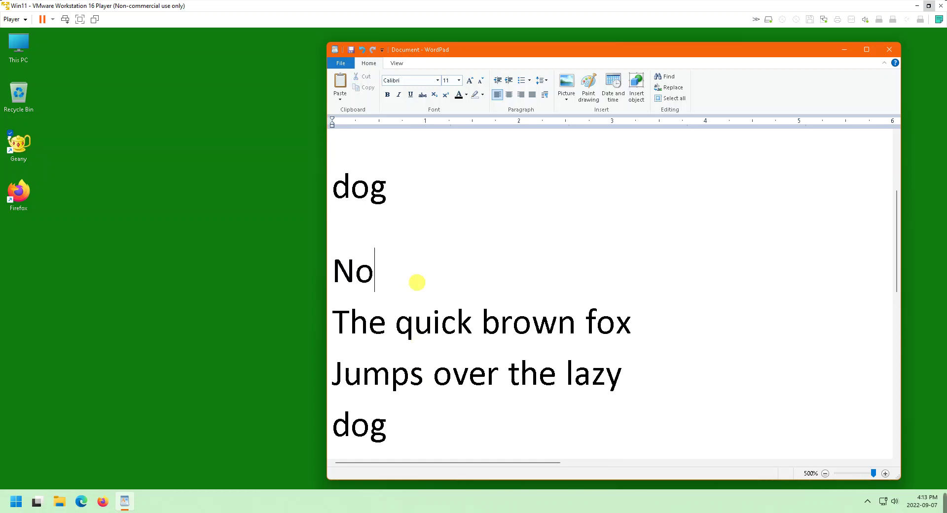
text(n-proportional ()
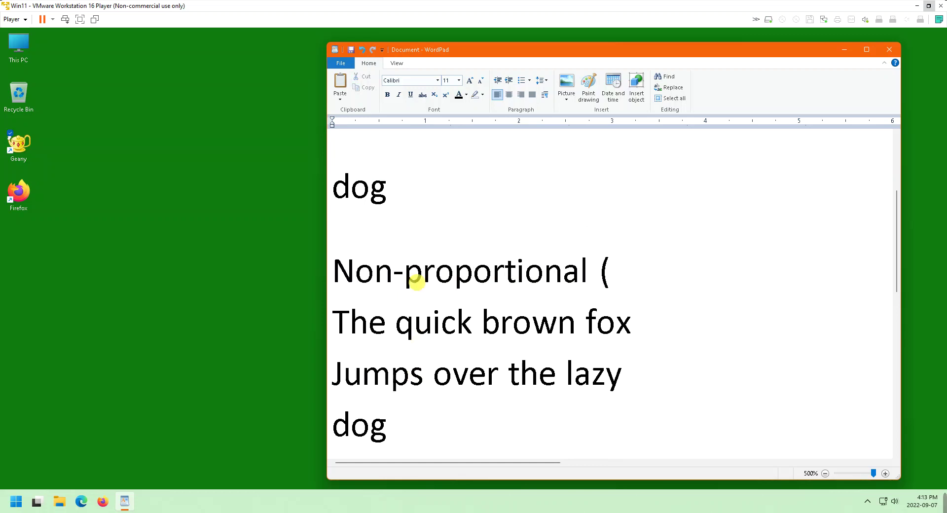
text(Consolas))
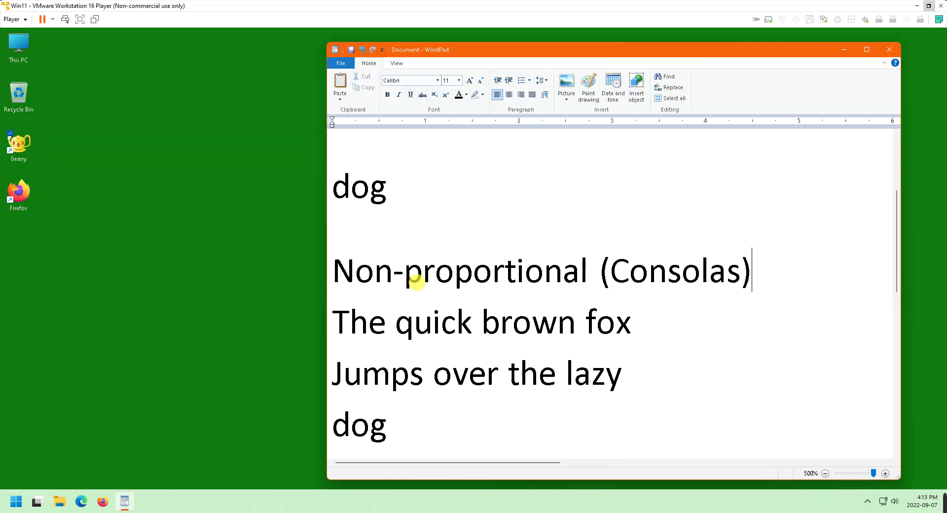
Select the three sample lines beneath the new heading
key(Down)
key(Home)
key(shift+Down)
key(shift+Down)
key(shift+Down)
key(shift+Down)
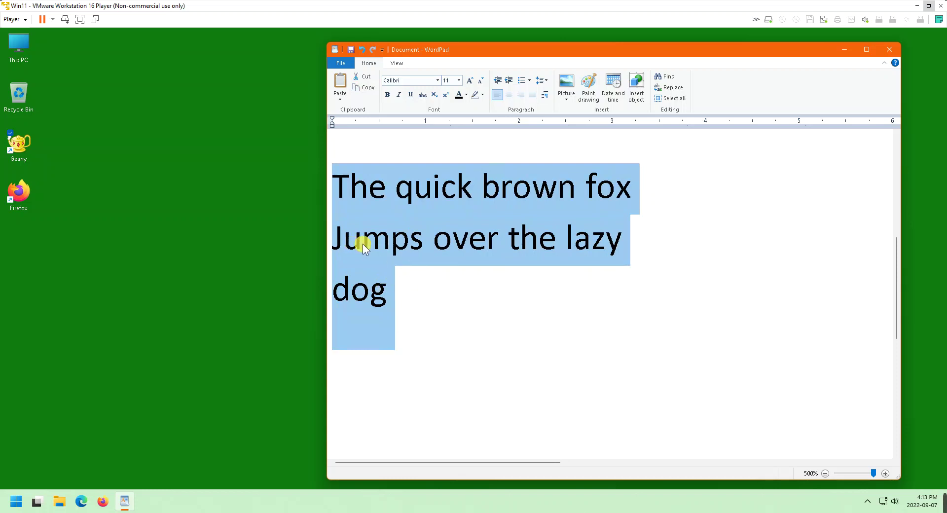
Compare the widths of m in Jumps and i in quick, then select the second block's lines
drag(362, 241, 393, 243)
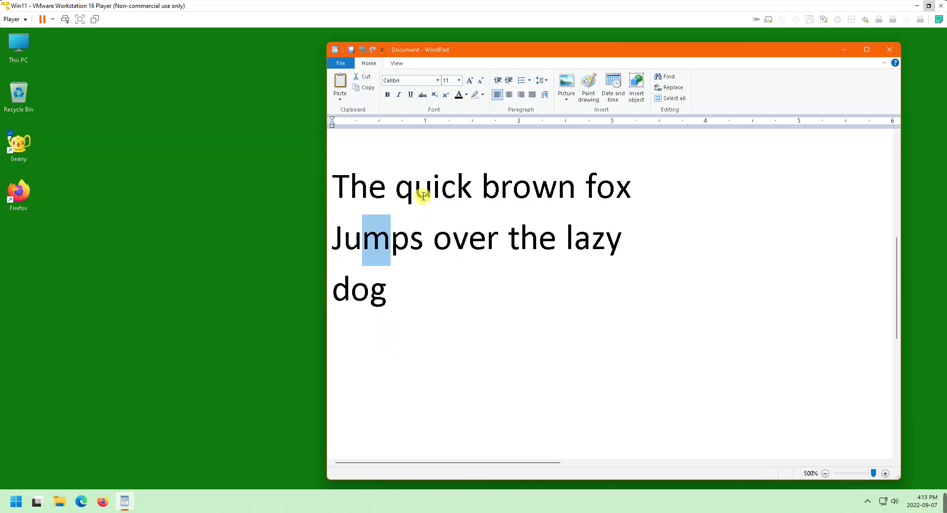
drag(433, 186, 443, 184)
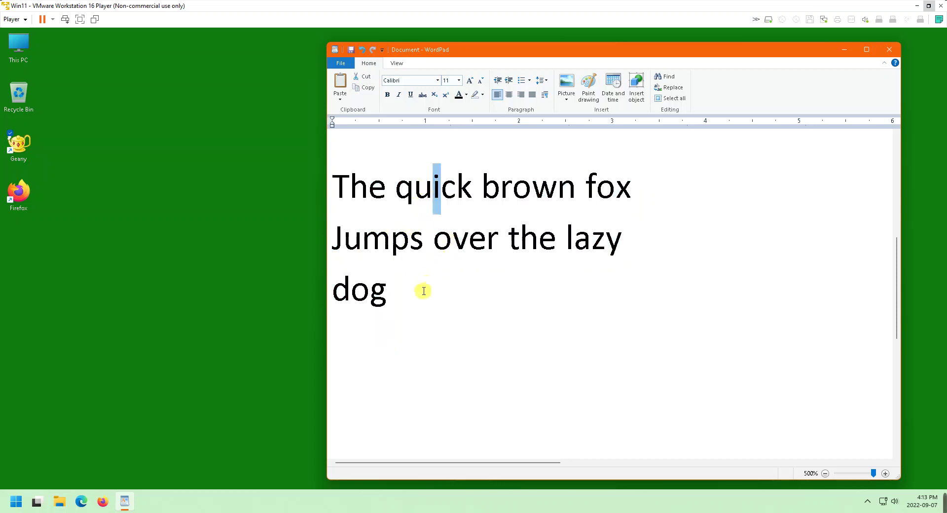
drag(388, 298, 328, 203)
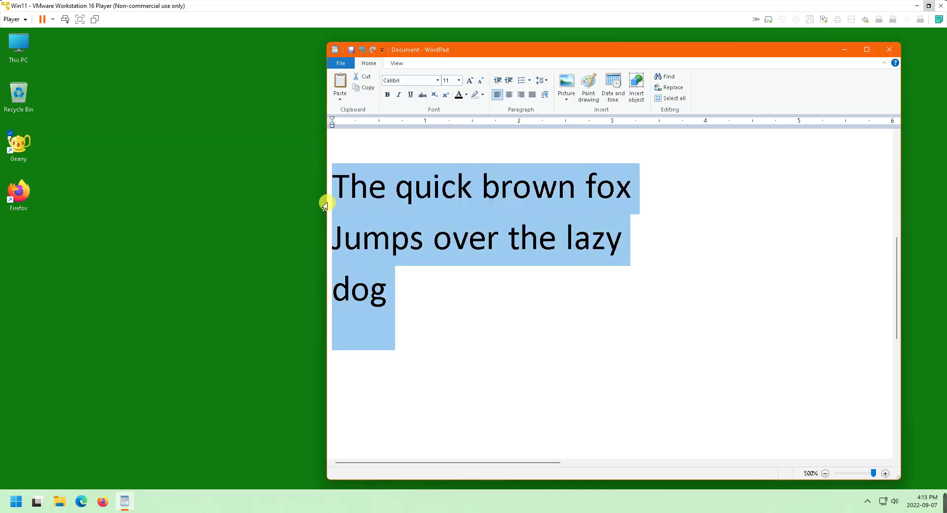
scroll(327, 203, down, 3)
scroll(423, 127, up, 7)
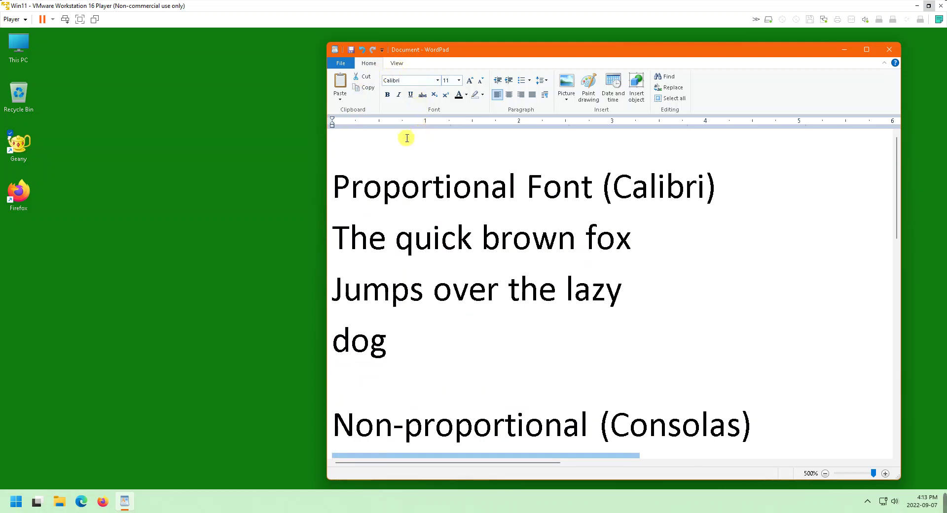
scroll(407, 138, down, 5)
scroll(410, 137, up, 2)
scroll(409, 140, up, 2)
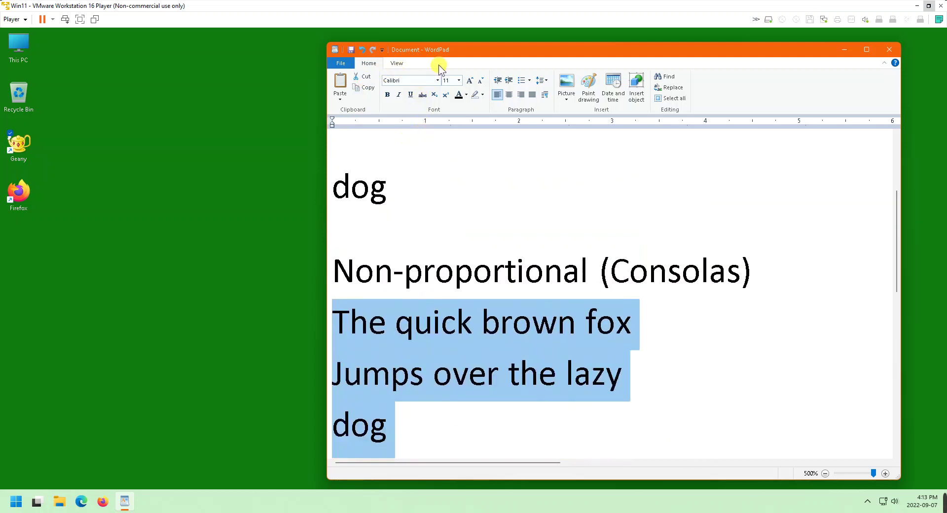
Set the selected sample lines in Consolas and select the m in Jumps to compare
click(437, 80)
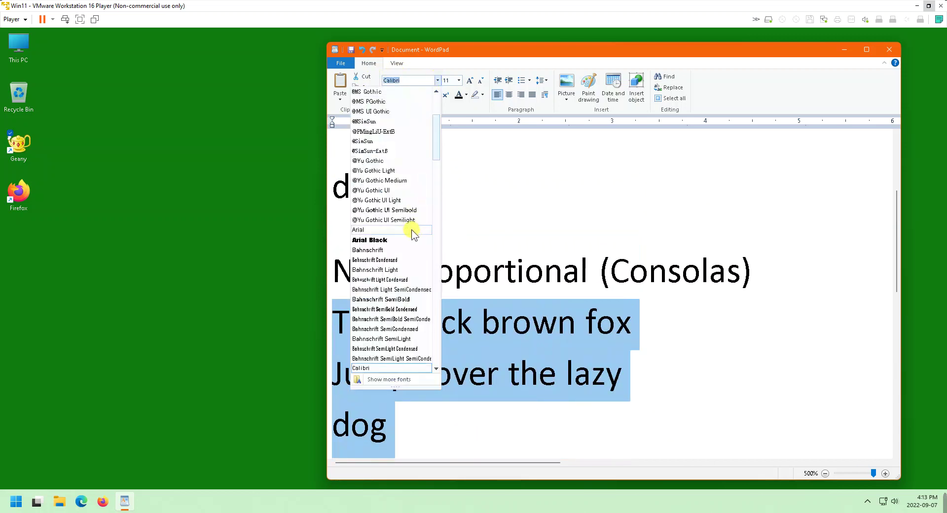
scroll(414, 234, down, 3)
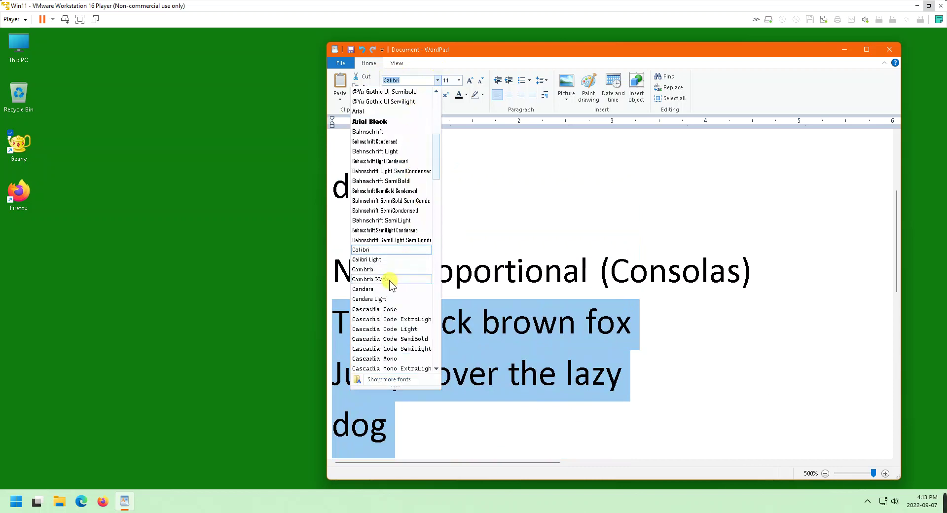
scroll(387, 278, down, 3)
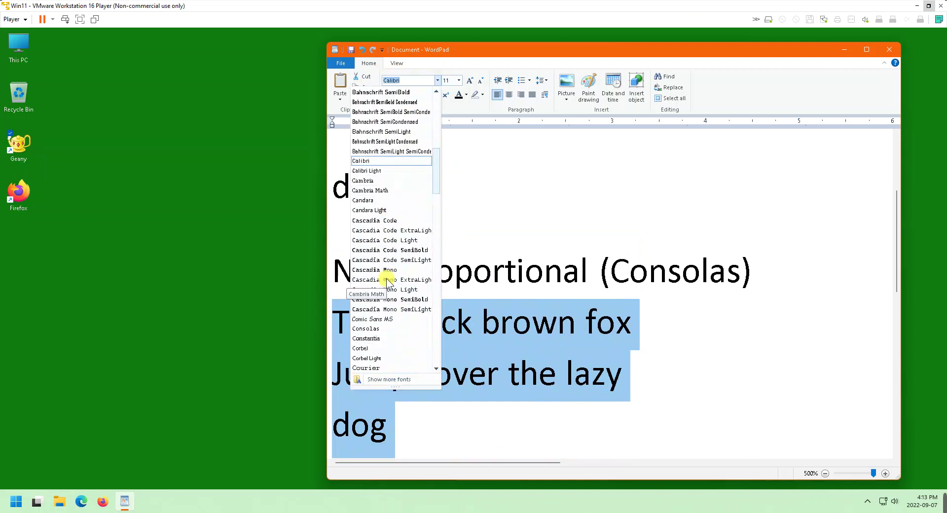
click(380, 329)
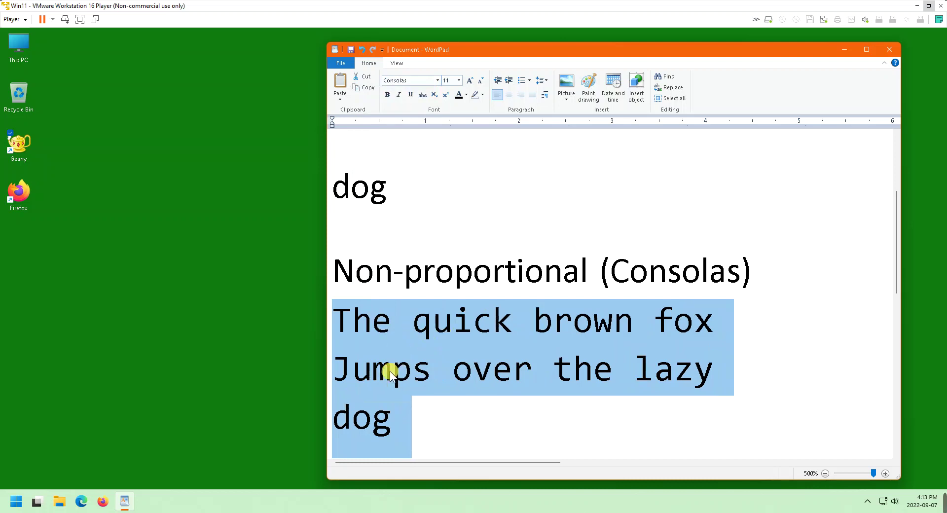
drag(390, 370, 358, 373)
click(372, 371)
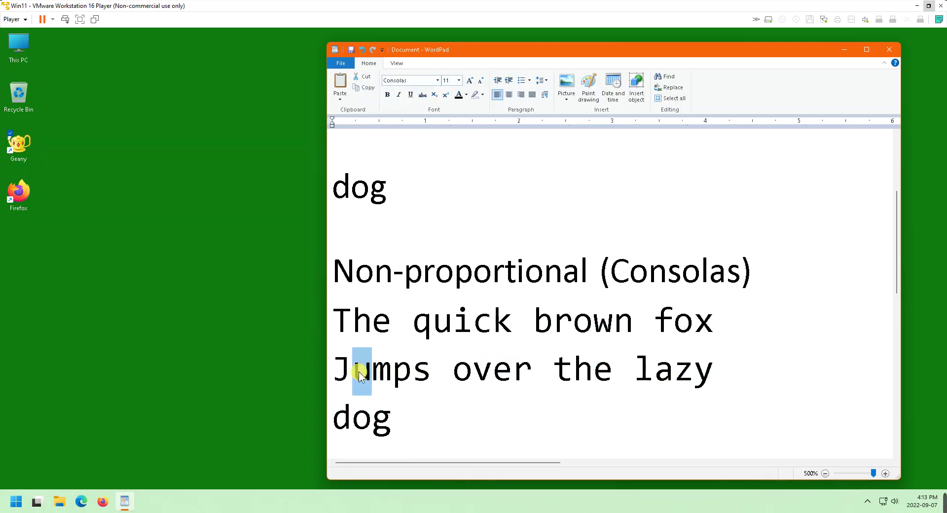
click(453, 325)
drag(454, 326, 467, 323)
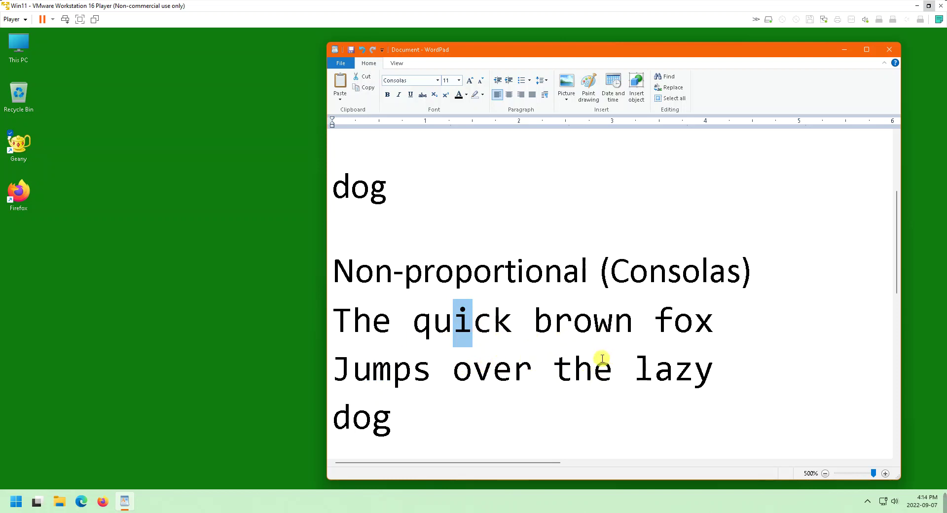
scroll(584, 356, up, 3)
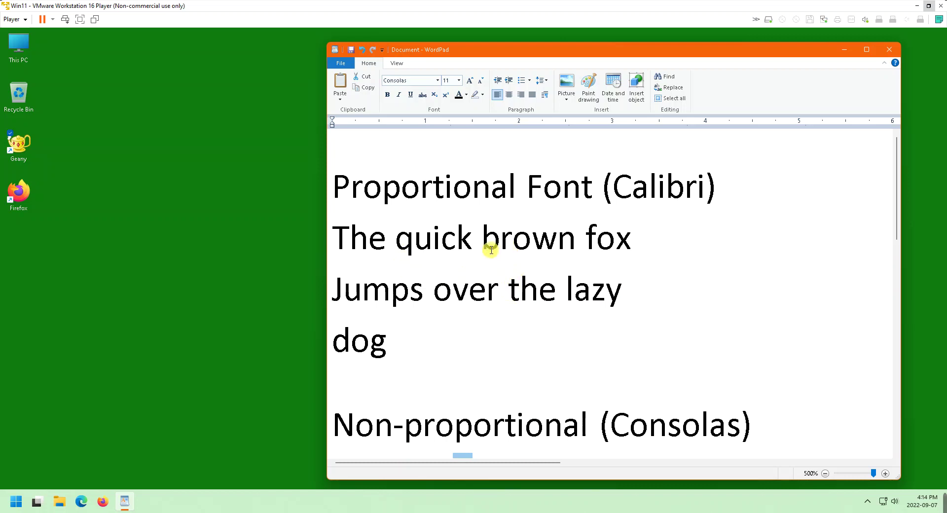
scroll(493, 248, down, 5)
scroll(492, 250, up, 3)
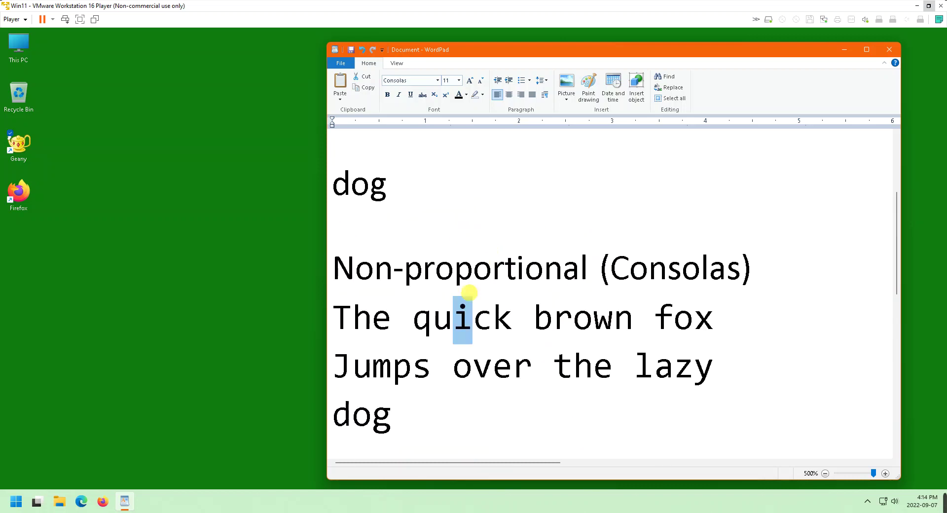
drag(413, 404, 322, 346)
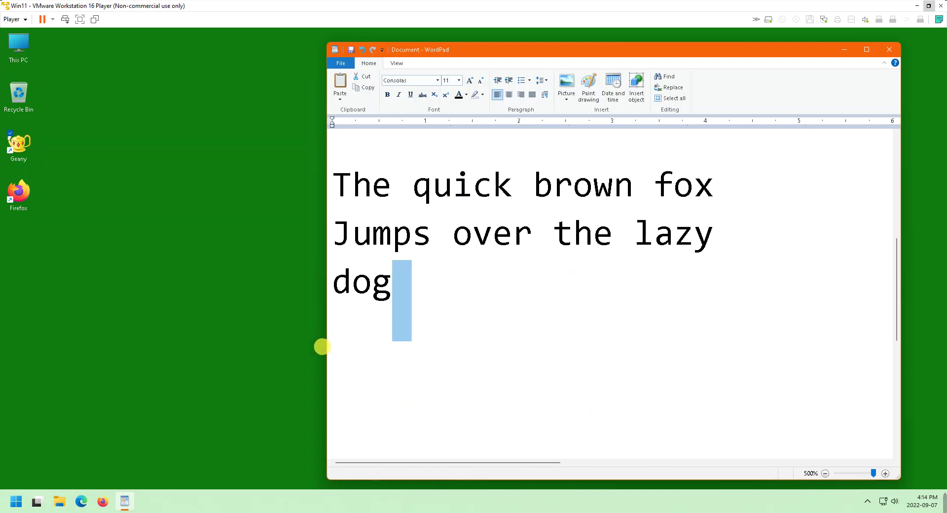
click(395, 297)
scroll(396, 298, up, 3)
scroll(395, 296, down, 3)
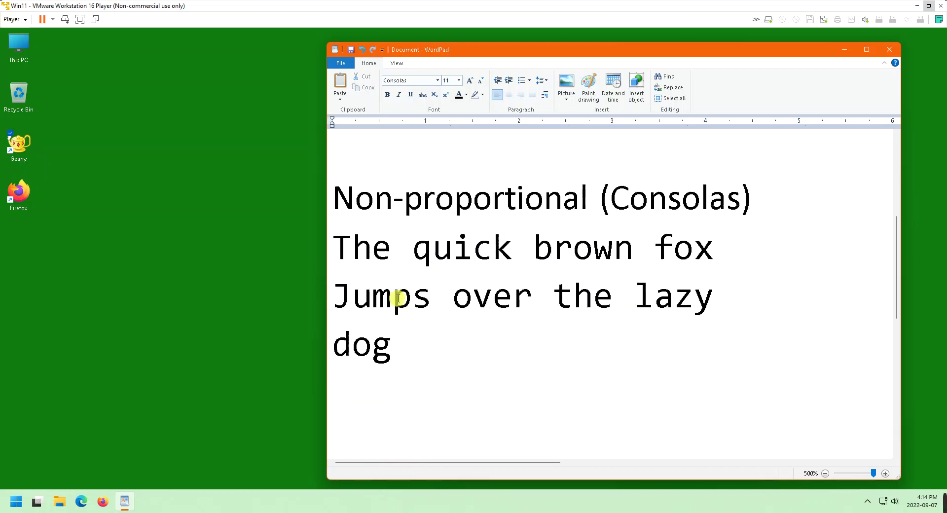
Select the monospaced sample lines and set them in Courier
drag(400, 294, 328, 205)
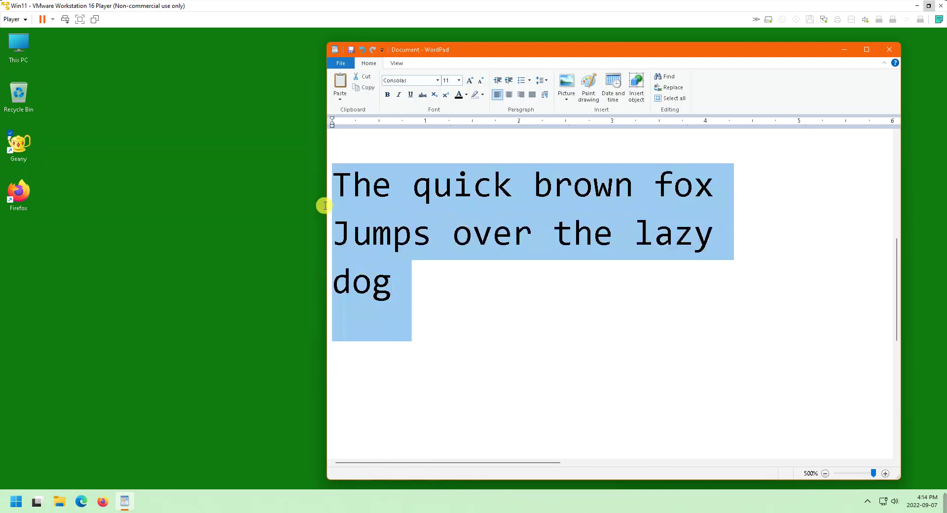
click(437, 80)
scroll(390, 227, down, 5)
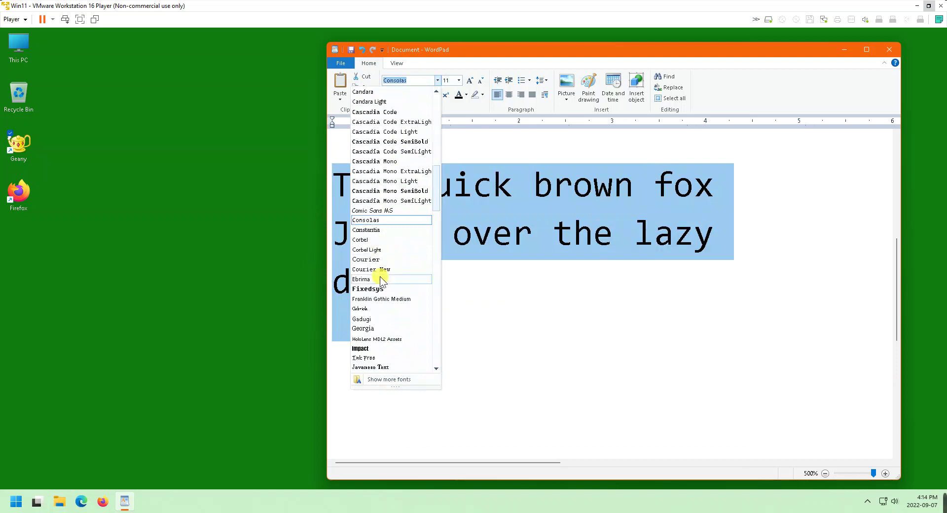
click(380, 260)
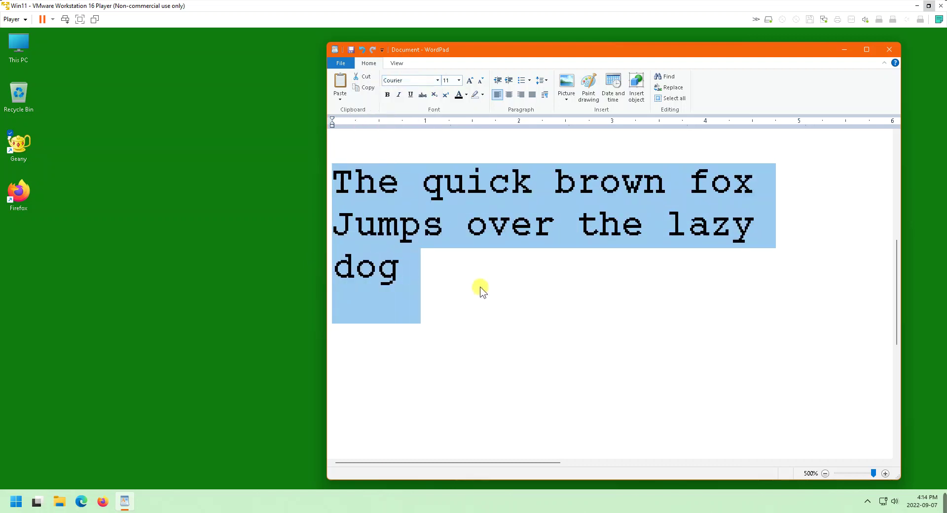
Switch the sample lines to Courier New instead
click(436, 80)
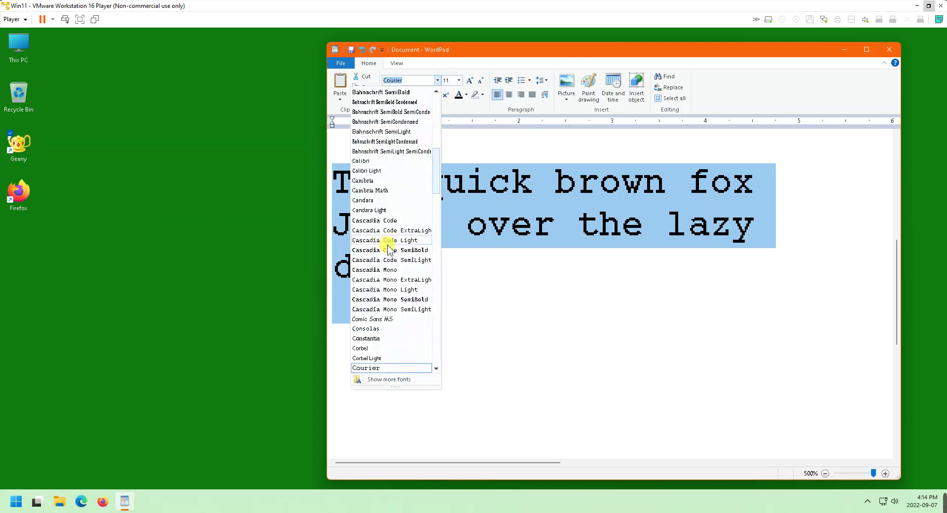
scroll(388, 245, down, 1)
click(382, 349)
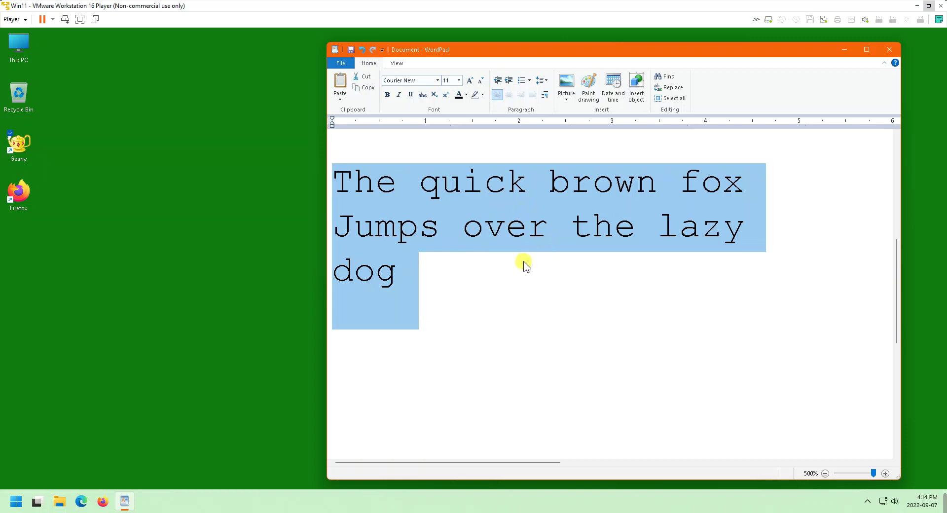
key(Delete)
Zoom WordPad out from 500% to about 270% to show the whole good/bad fonts note
scroll(523, 262, down, 5)
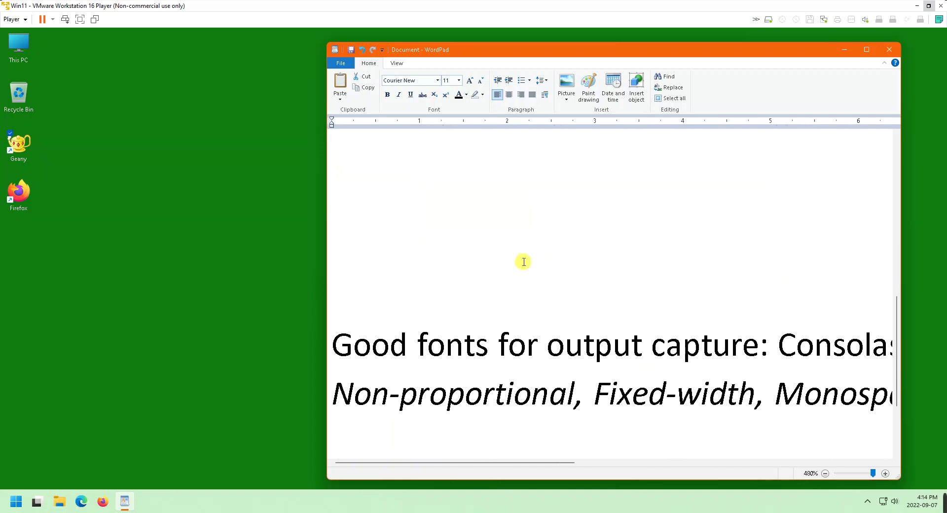
scroll(524, 262, down, 8)
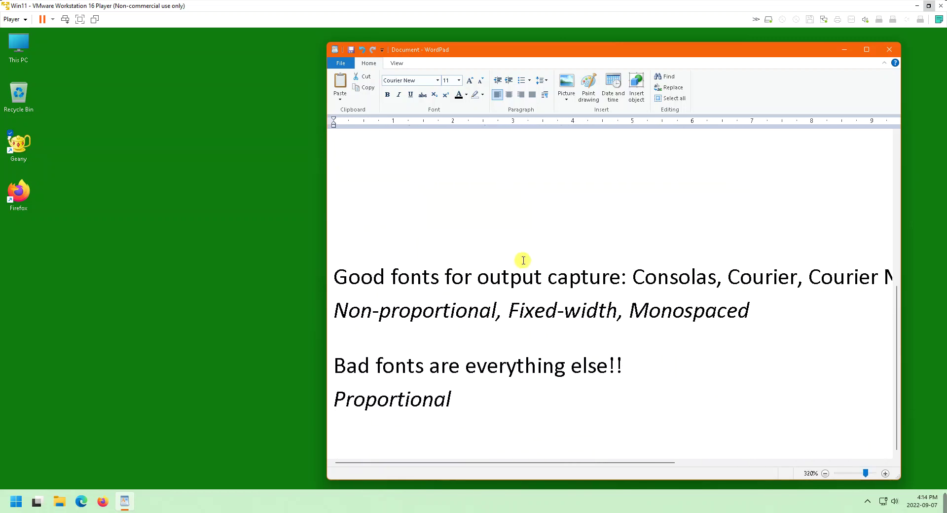
scroll(625, 301, down, 5)
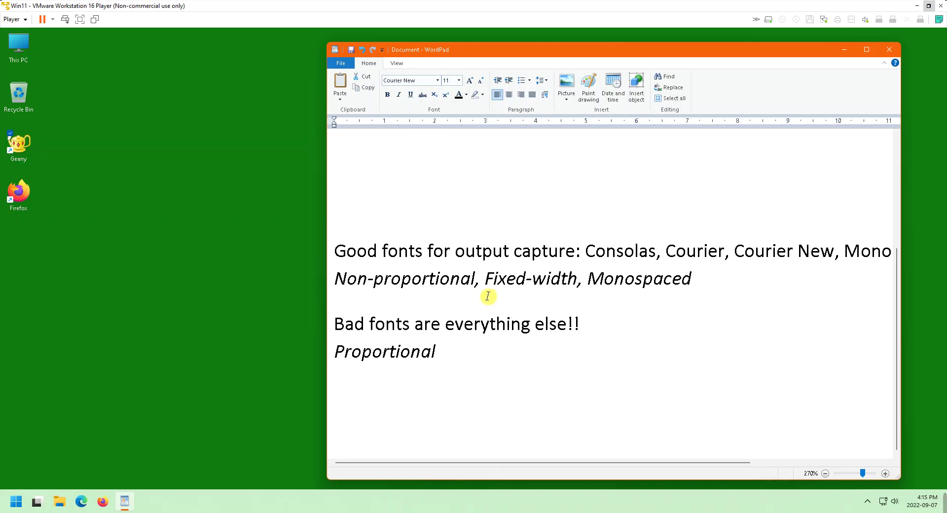
Highlight the font names Consolas, Courier in the note and the monospaced fox sample
drag(586, 252, 705, 249)
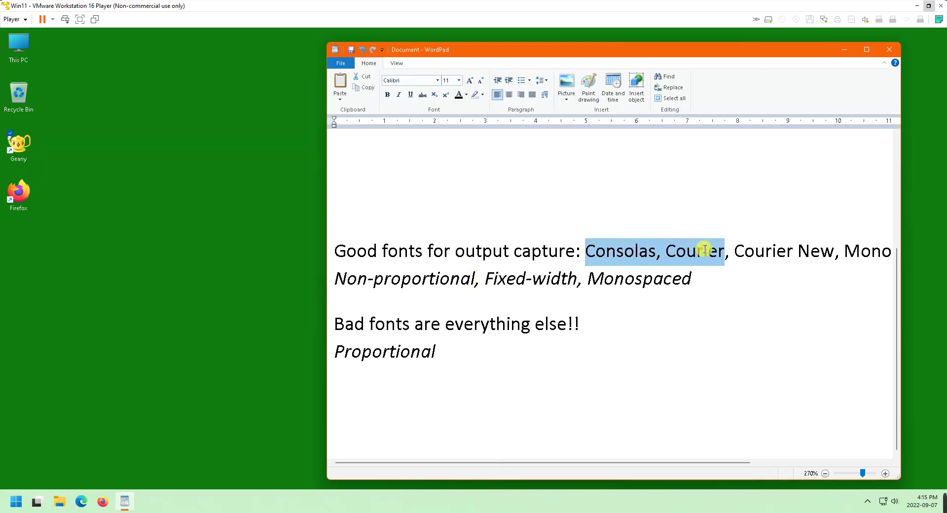
scroll(566, 295, up, 5)
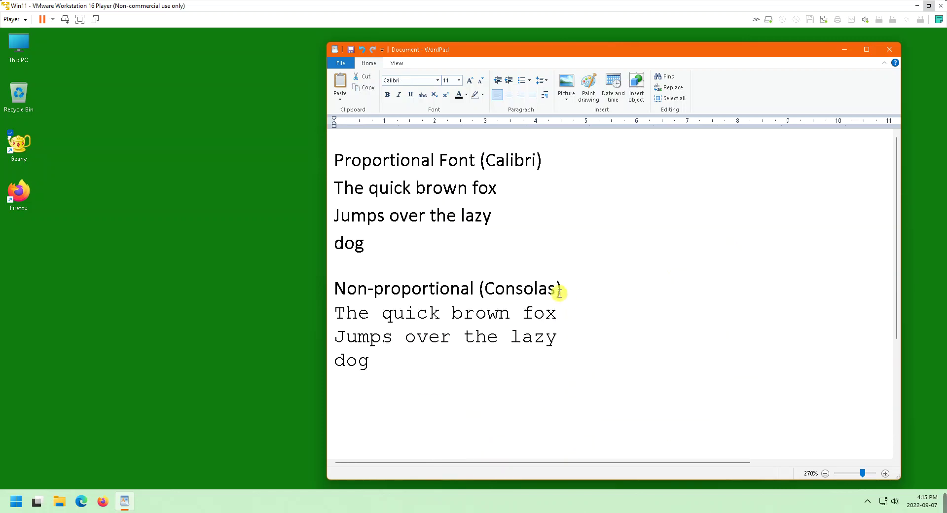
drag(368, 362, 323, 318)
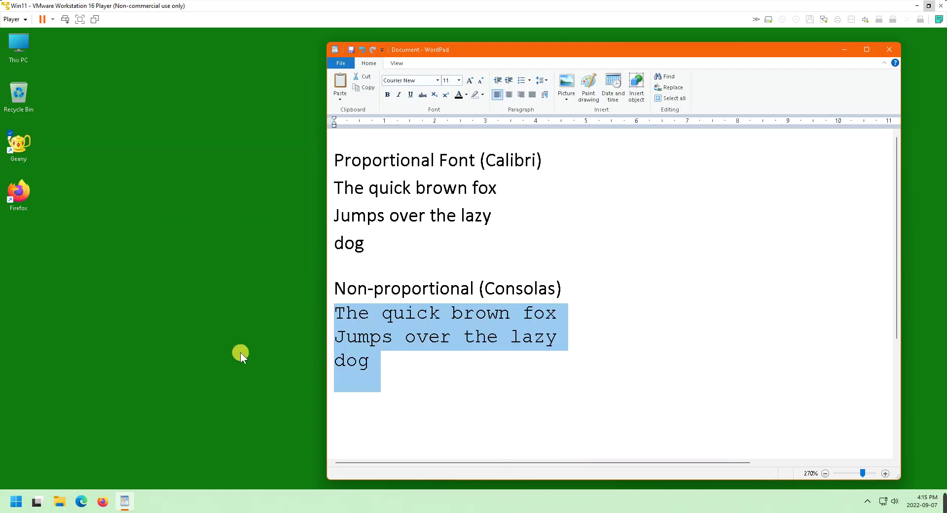
Launch Geany from the desktop shortcut and run RepeatPhrase.java
click(22, 140)
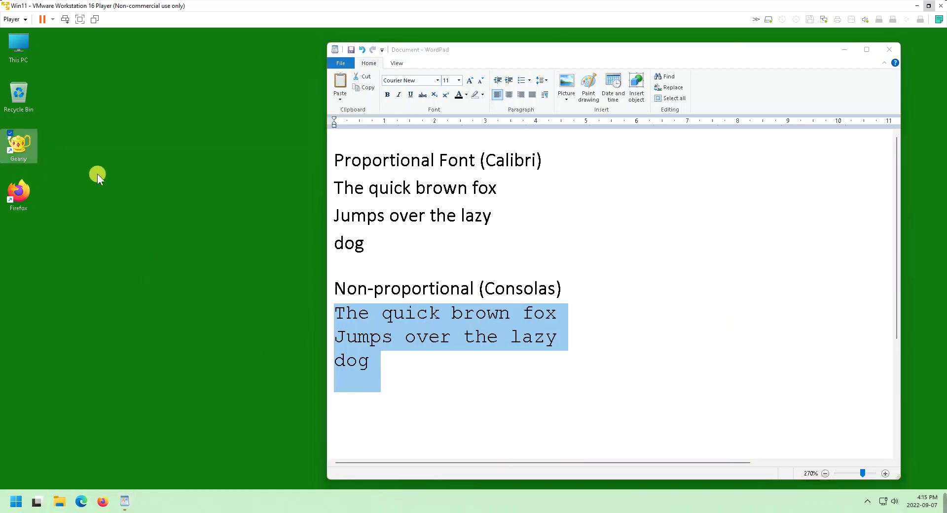
key(Return)
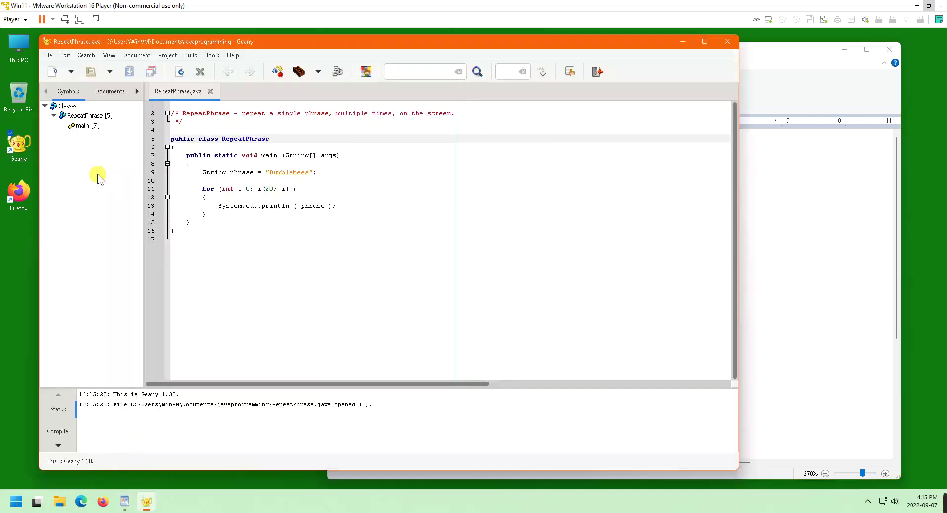
click(337, 71)
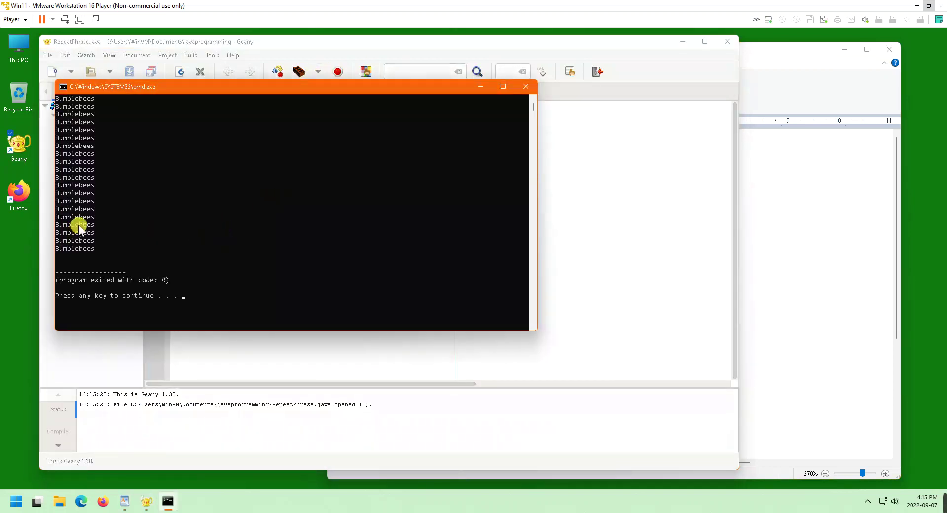
Zoom the Command Prompt font in so the Bumblebees lines appear very large
scroll(79, 212, up, 5)
scroll(79, 212, up, 5)
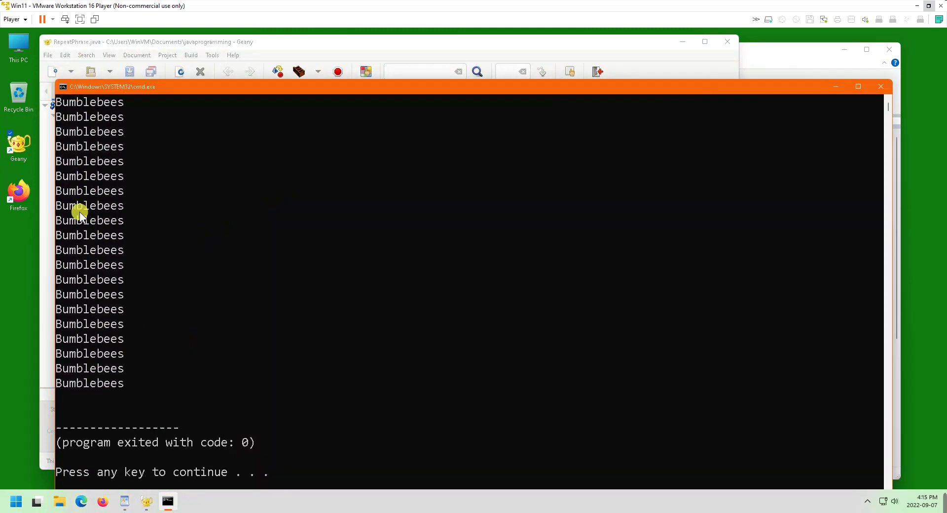
scroll(78, 213, up, 6)
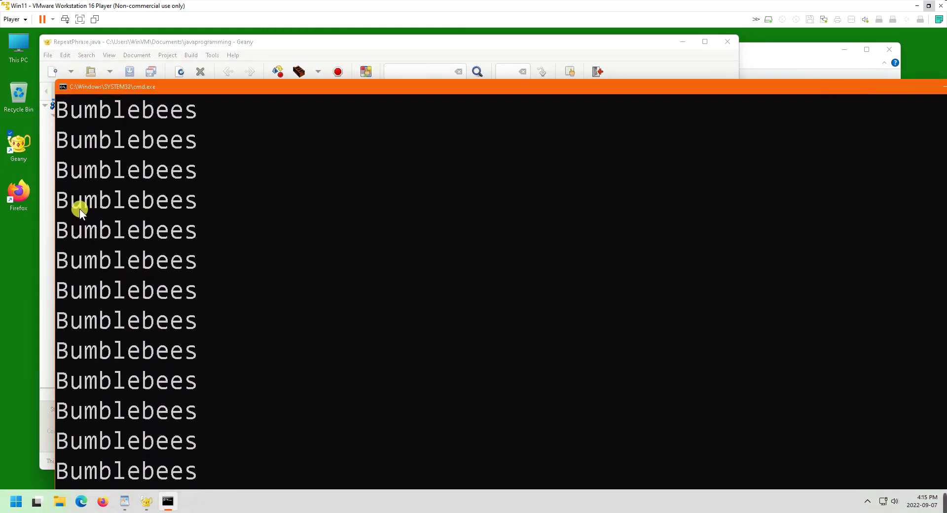
scroll(79, 208, up, 2)
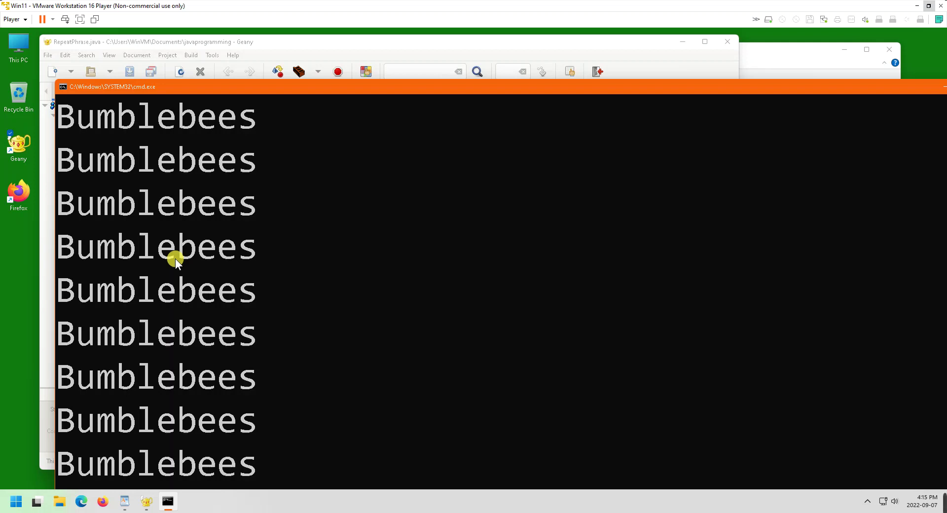
click(61, 86)
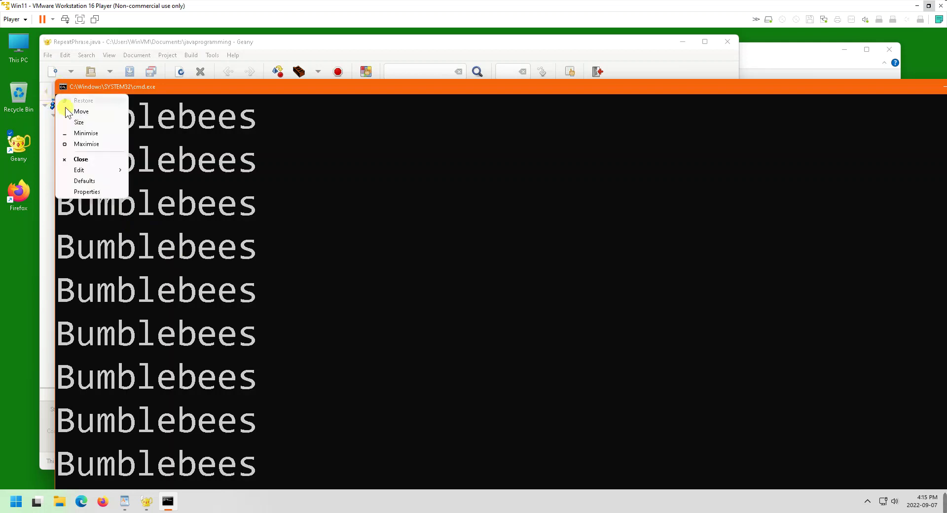
click(75, 192)
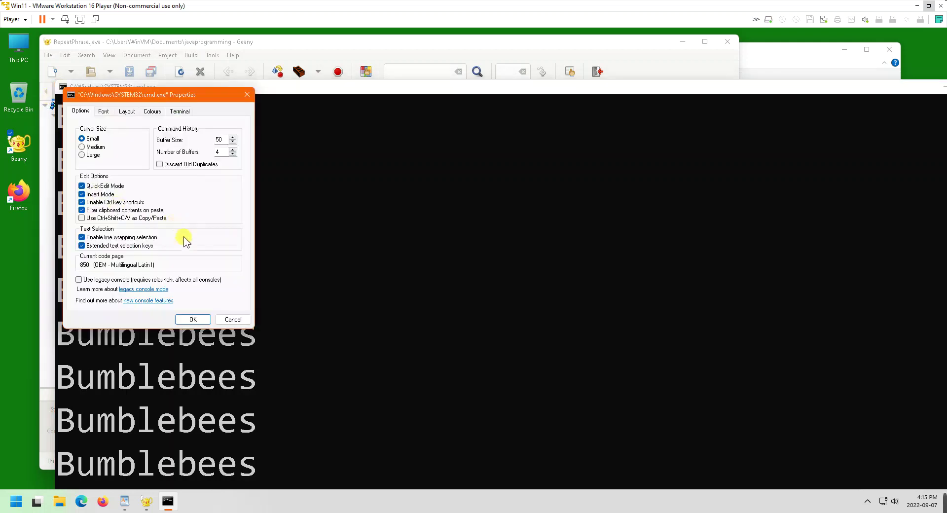
click(103, 111)
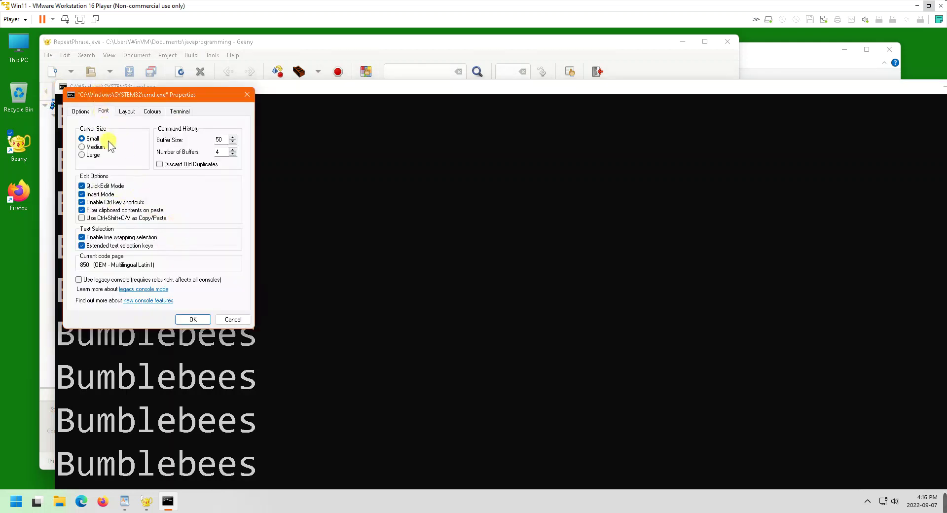
click(105, 111)
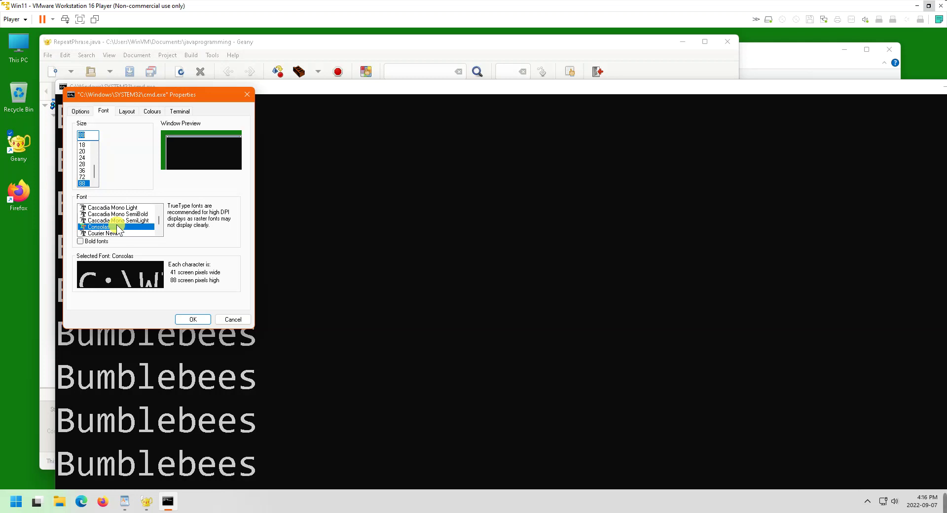
click(232, 320)
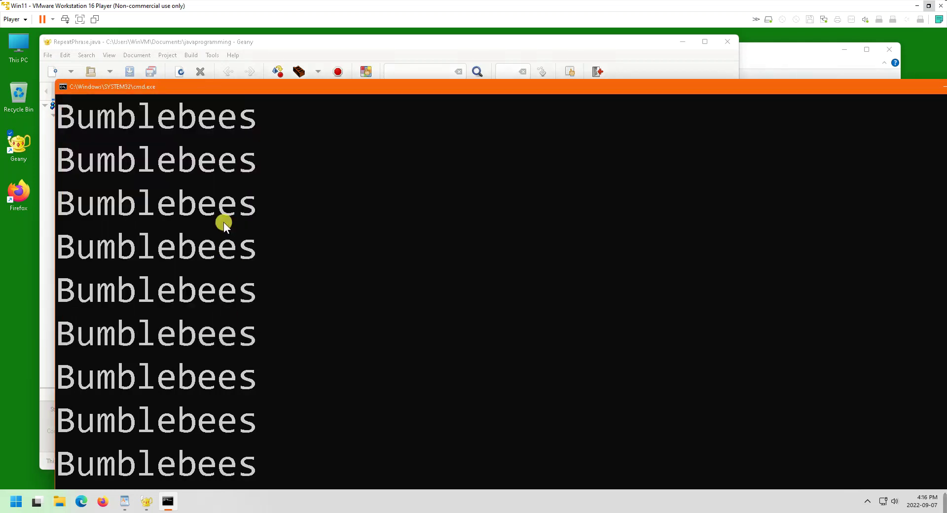
Shrink the console's Bumblebees output back to small text and bring WordPad to the front
scroll(223, 222, down, 2)
scroll(223, 223, down, 4)
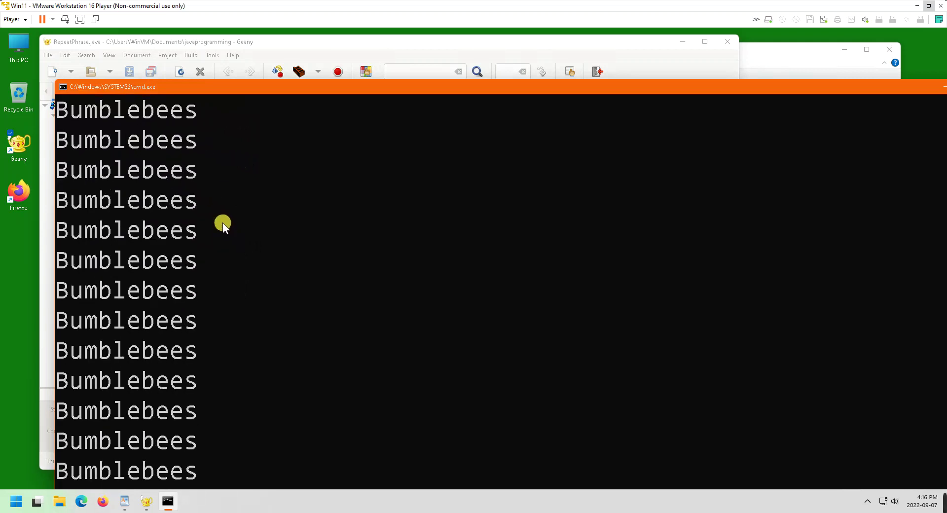
ctrl+scroll(223, 221, down, 4)
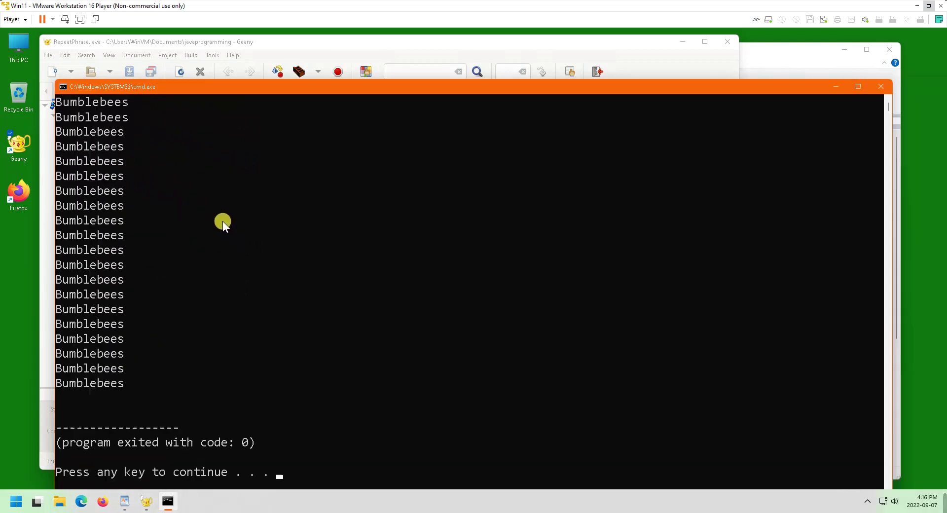
ctrl+scroll(223, 220, down, 1)
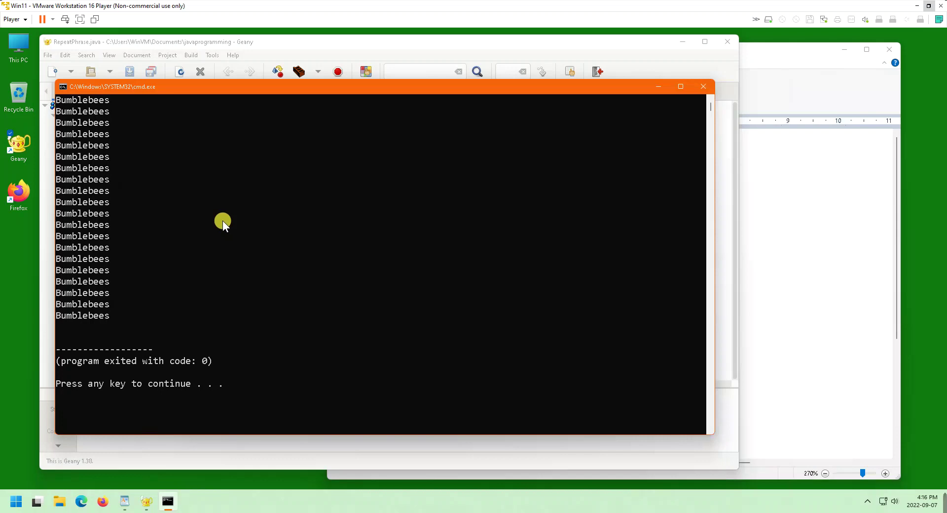
ctrl+scroll(223, 221, down, 3)
ctrl+scroll(223, 220, down, 1)
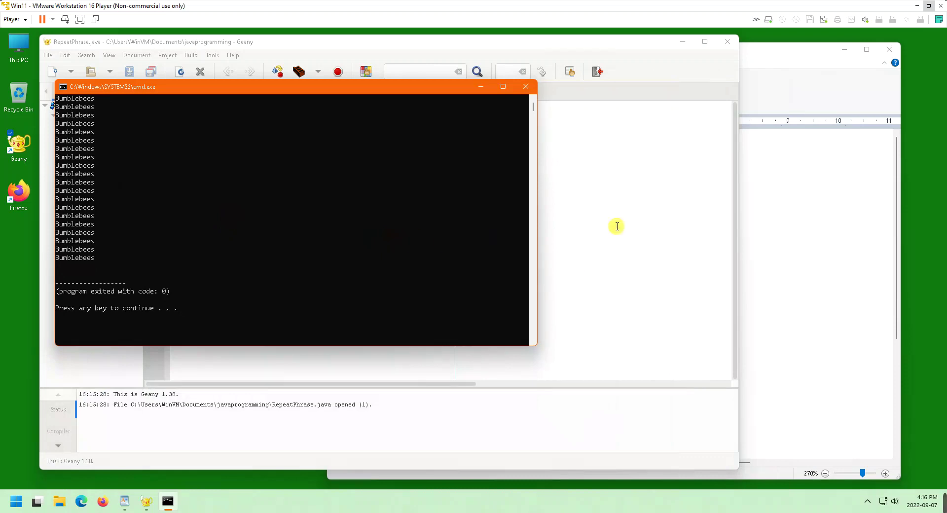
click(764, 241)
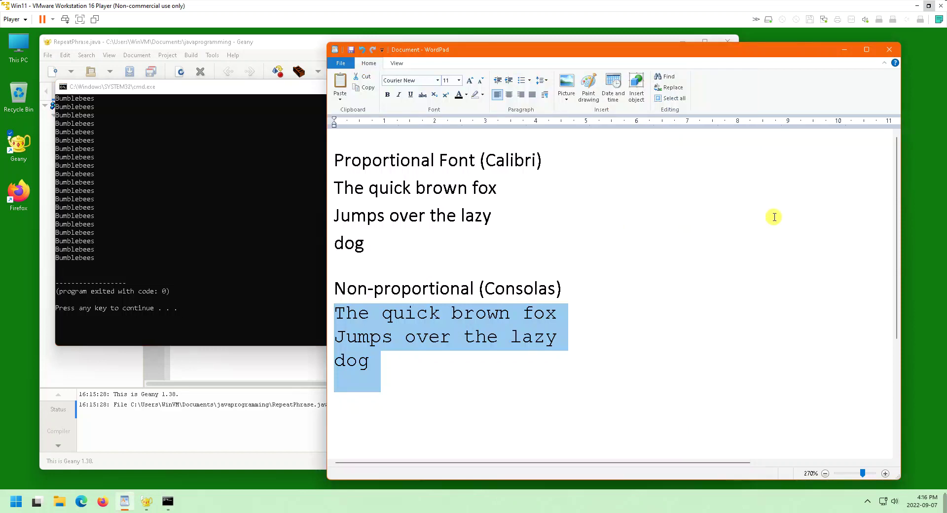
Close WordPad, choosing Don't Save for the font comparison document
click(335, 50)
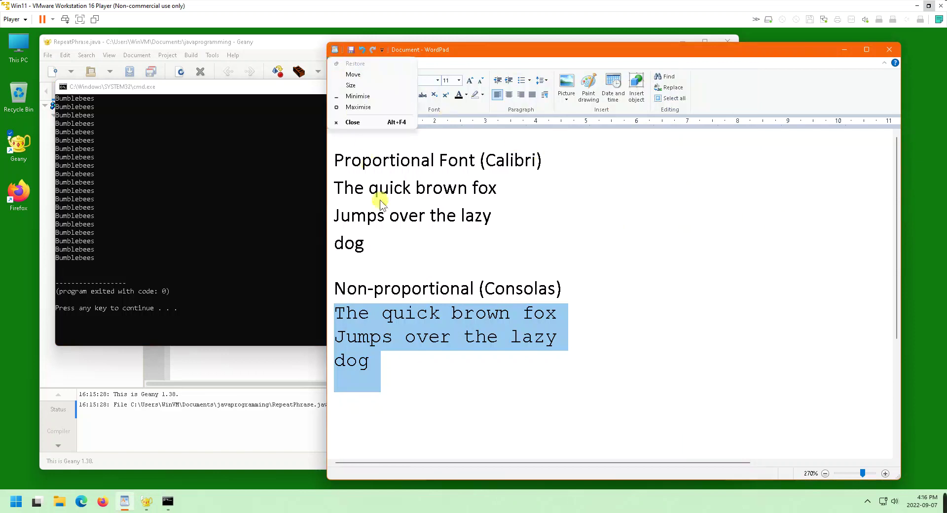
click(343, 122)
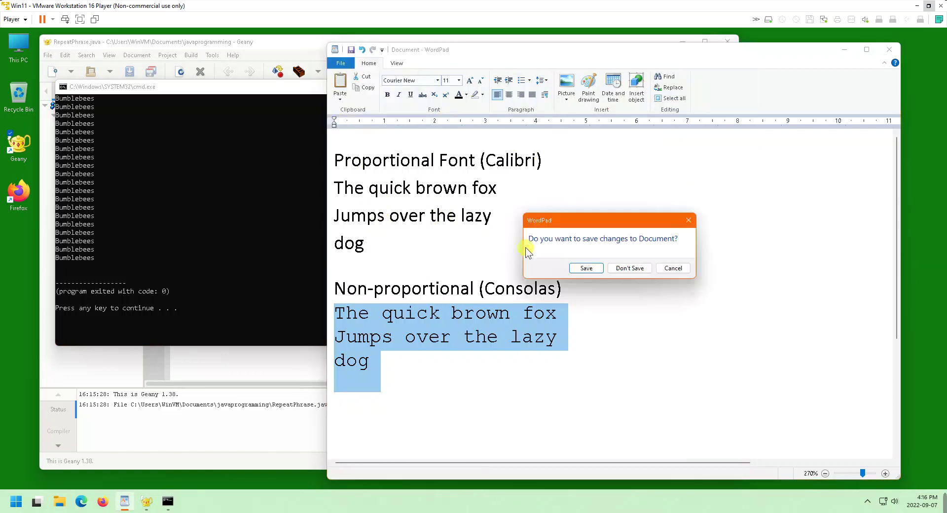
click(646, 267)
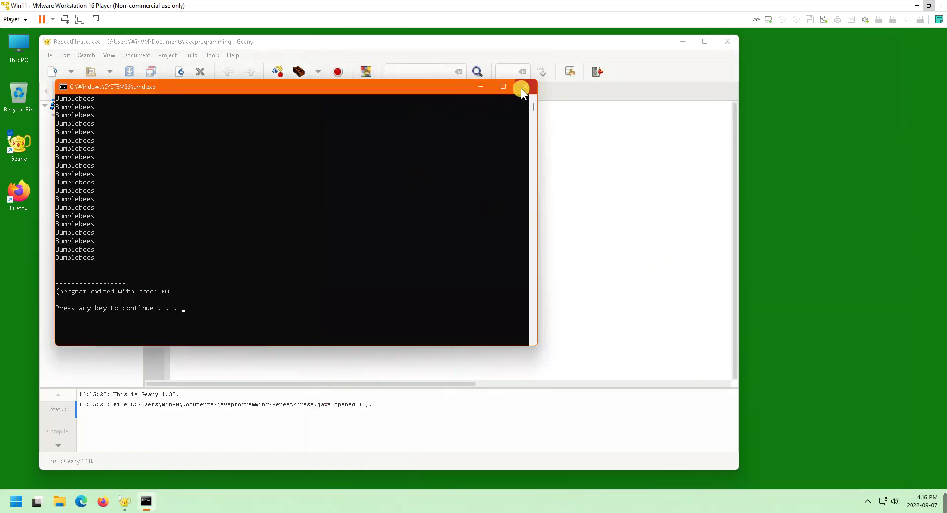
Close the Command Prompt console and then the Geany editor
click(522, 88)
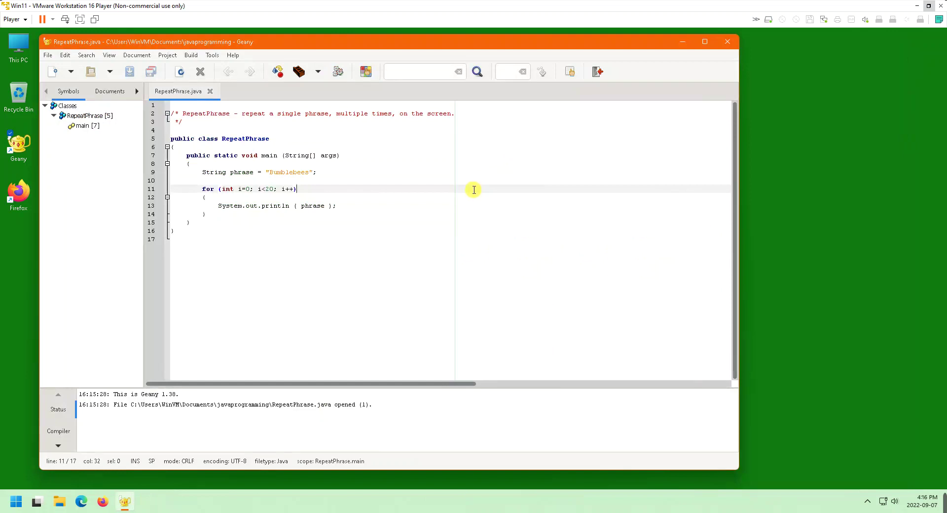
click(47, 41)
click(79, 115)
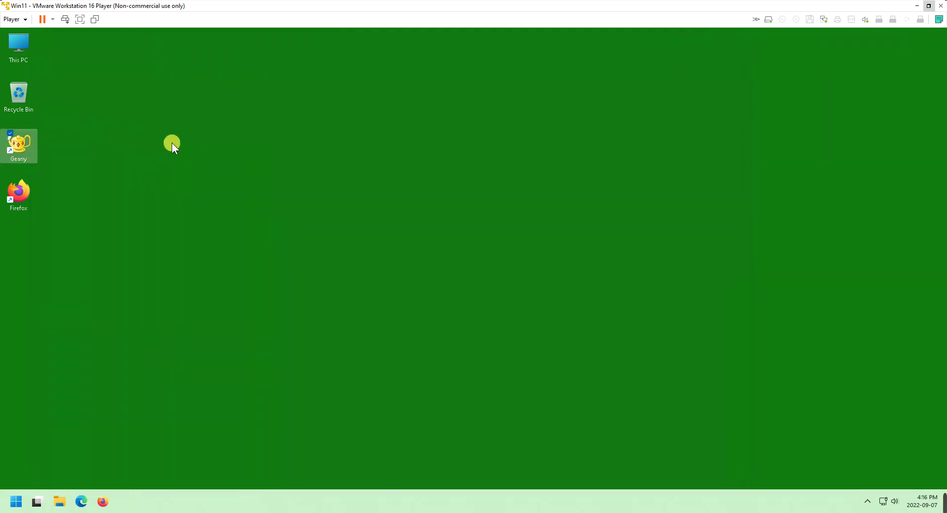